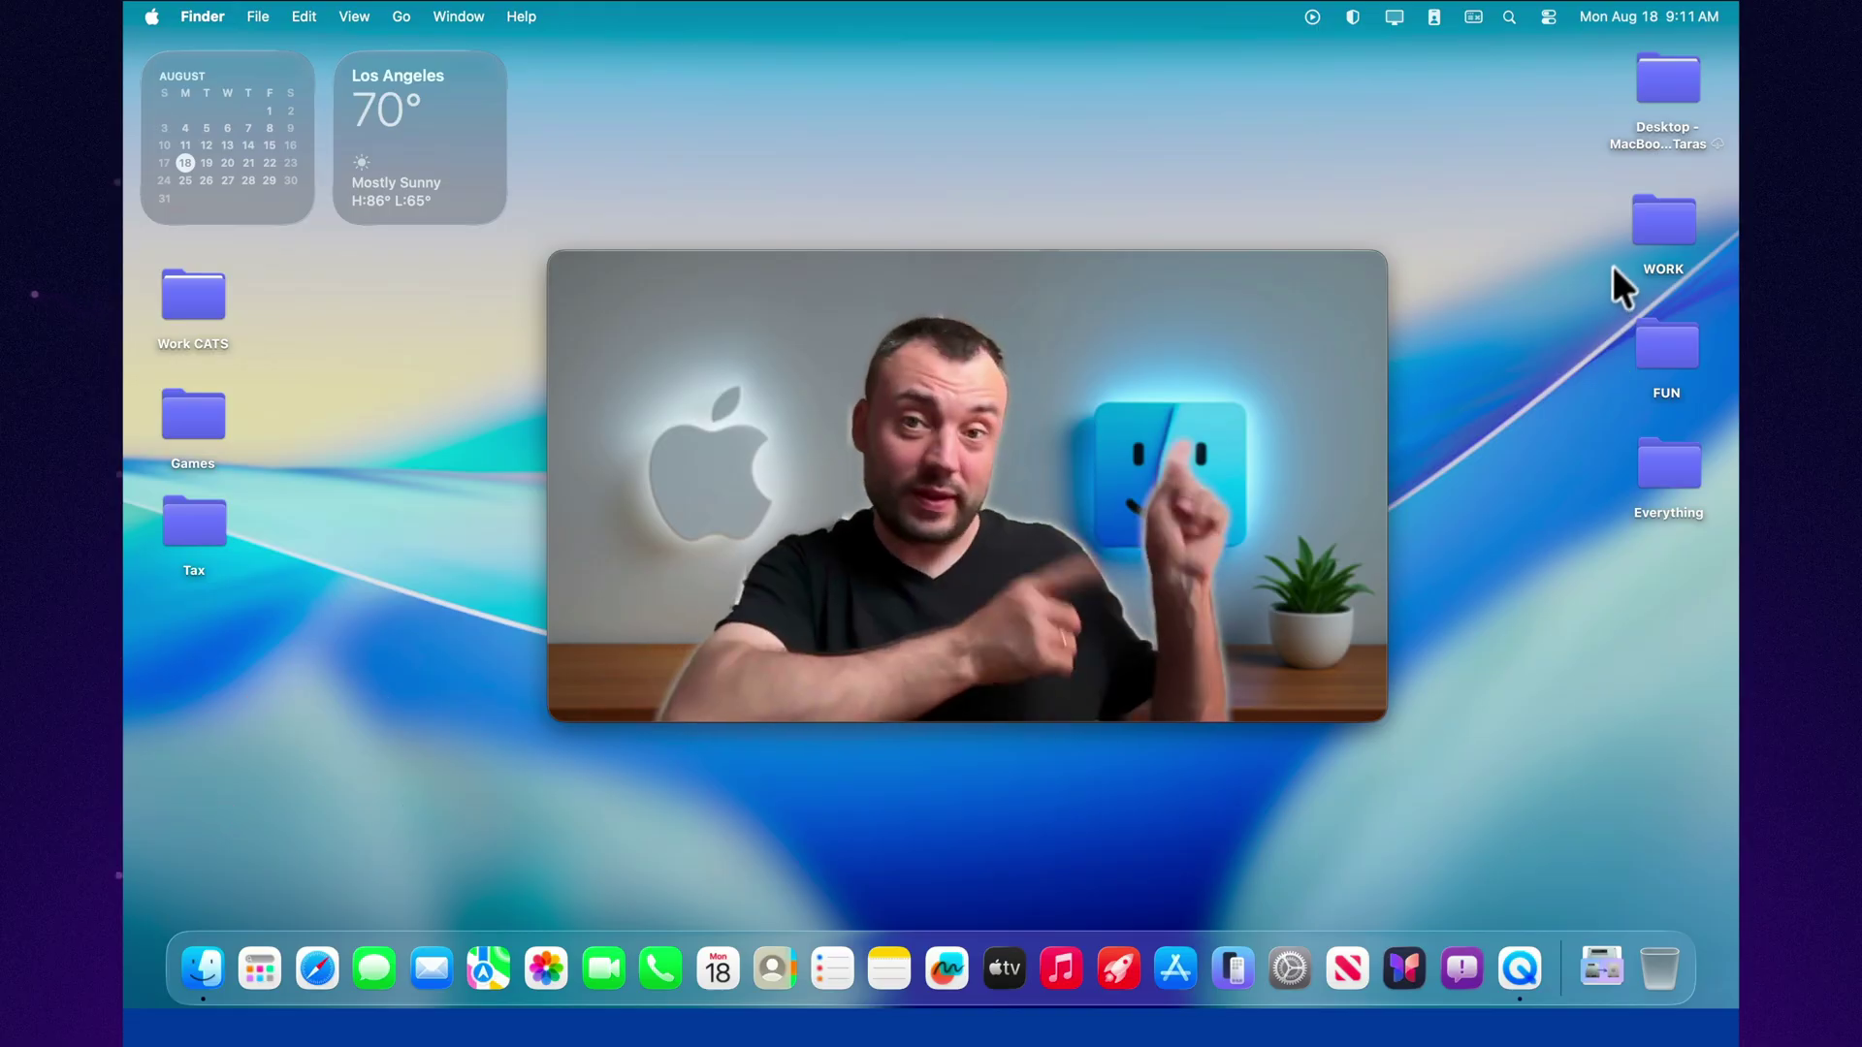
Tag the WORK folder gray and FUN green, then bring up the Everything folder's tag options
{"action": "right_click", "coordinate": [1655, 238]}
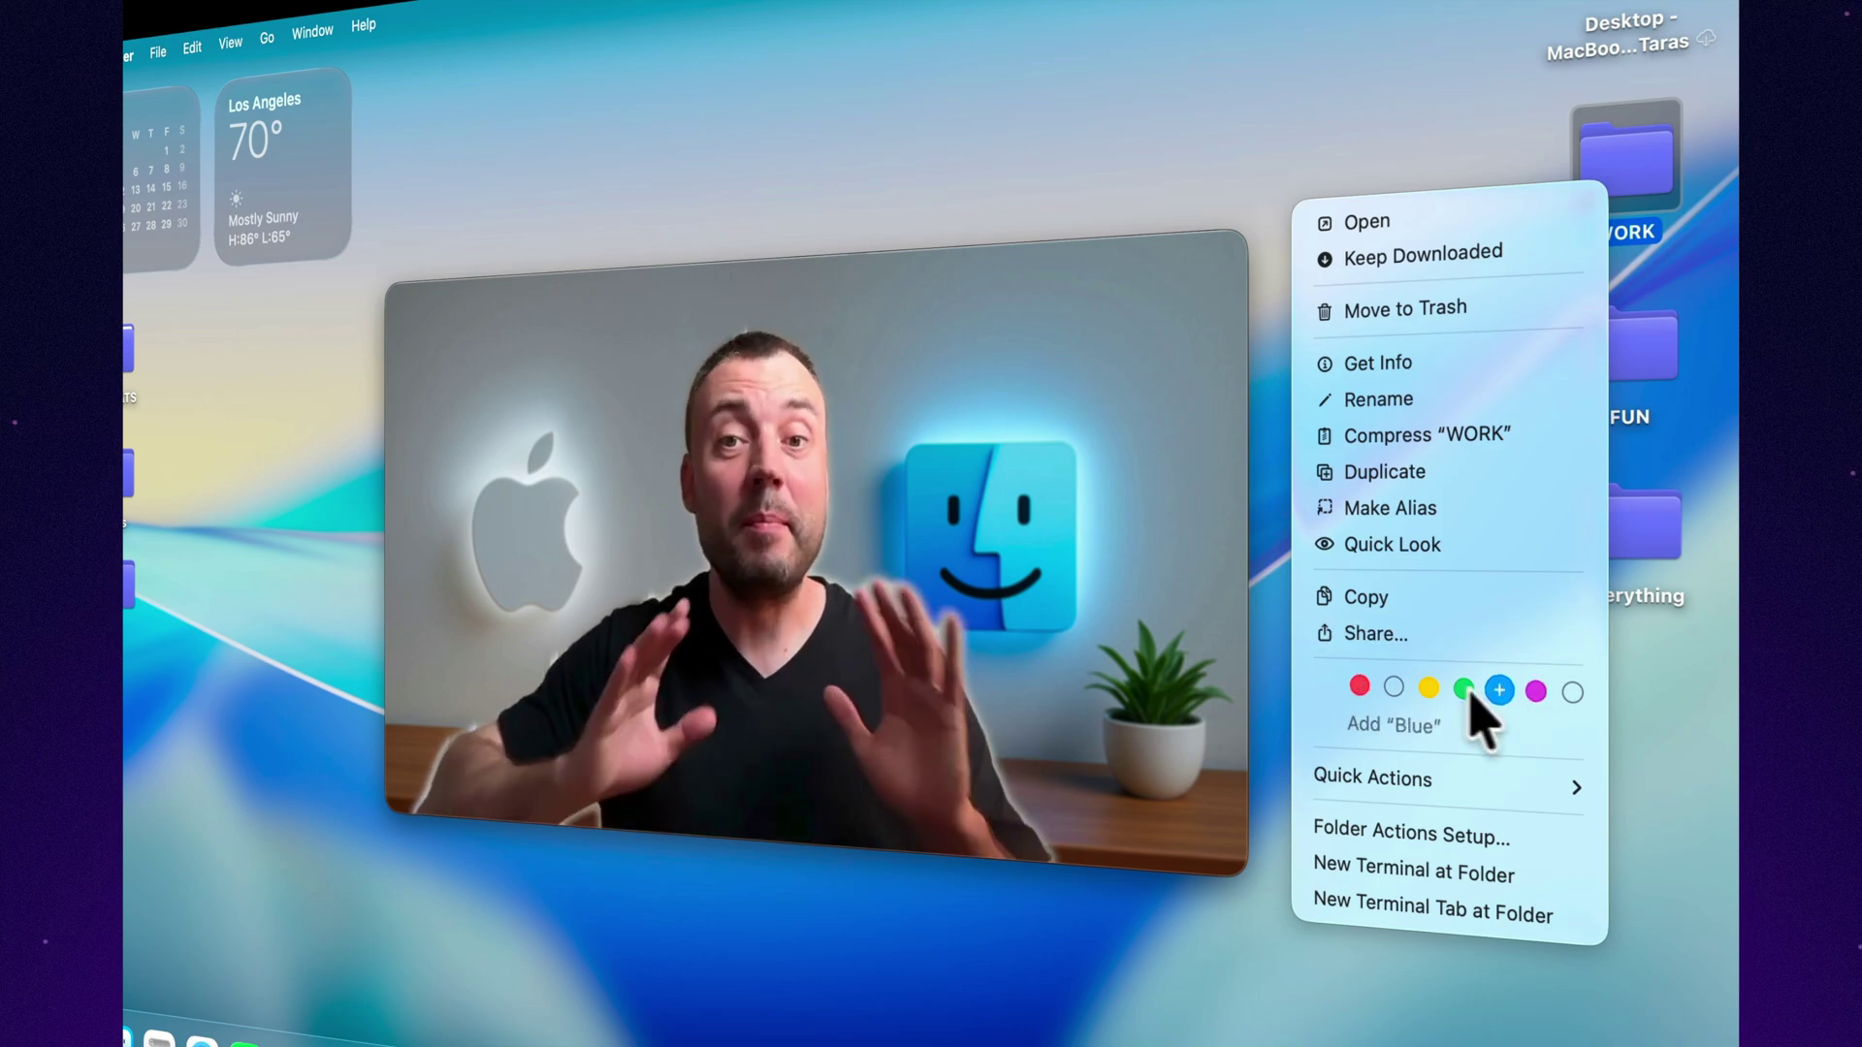
{"action": "left_click", "coordinate": [1572, 692]}
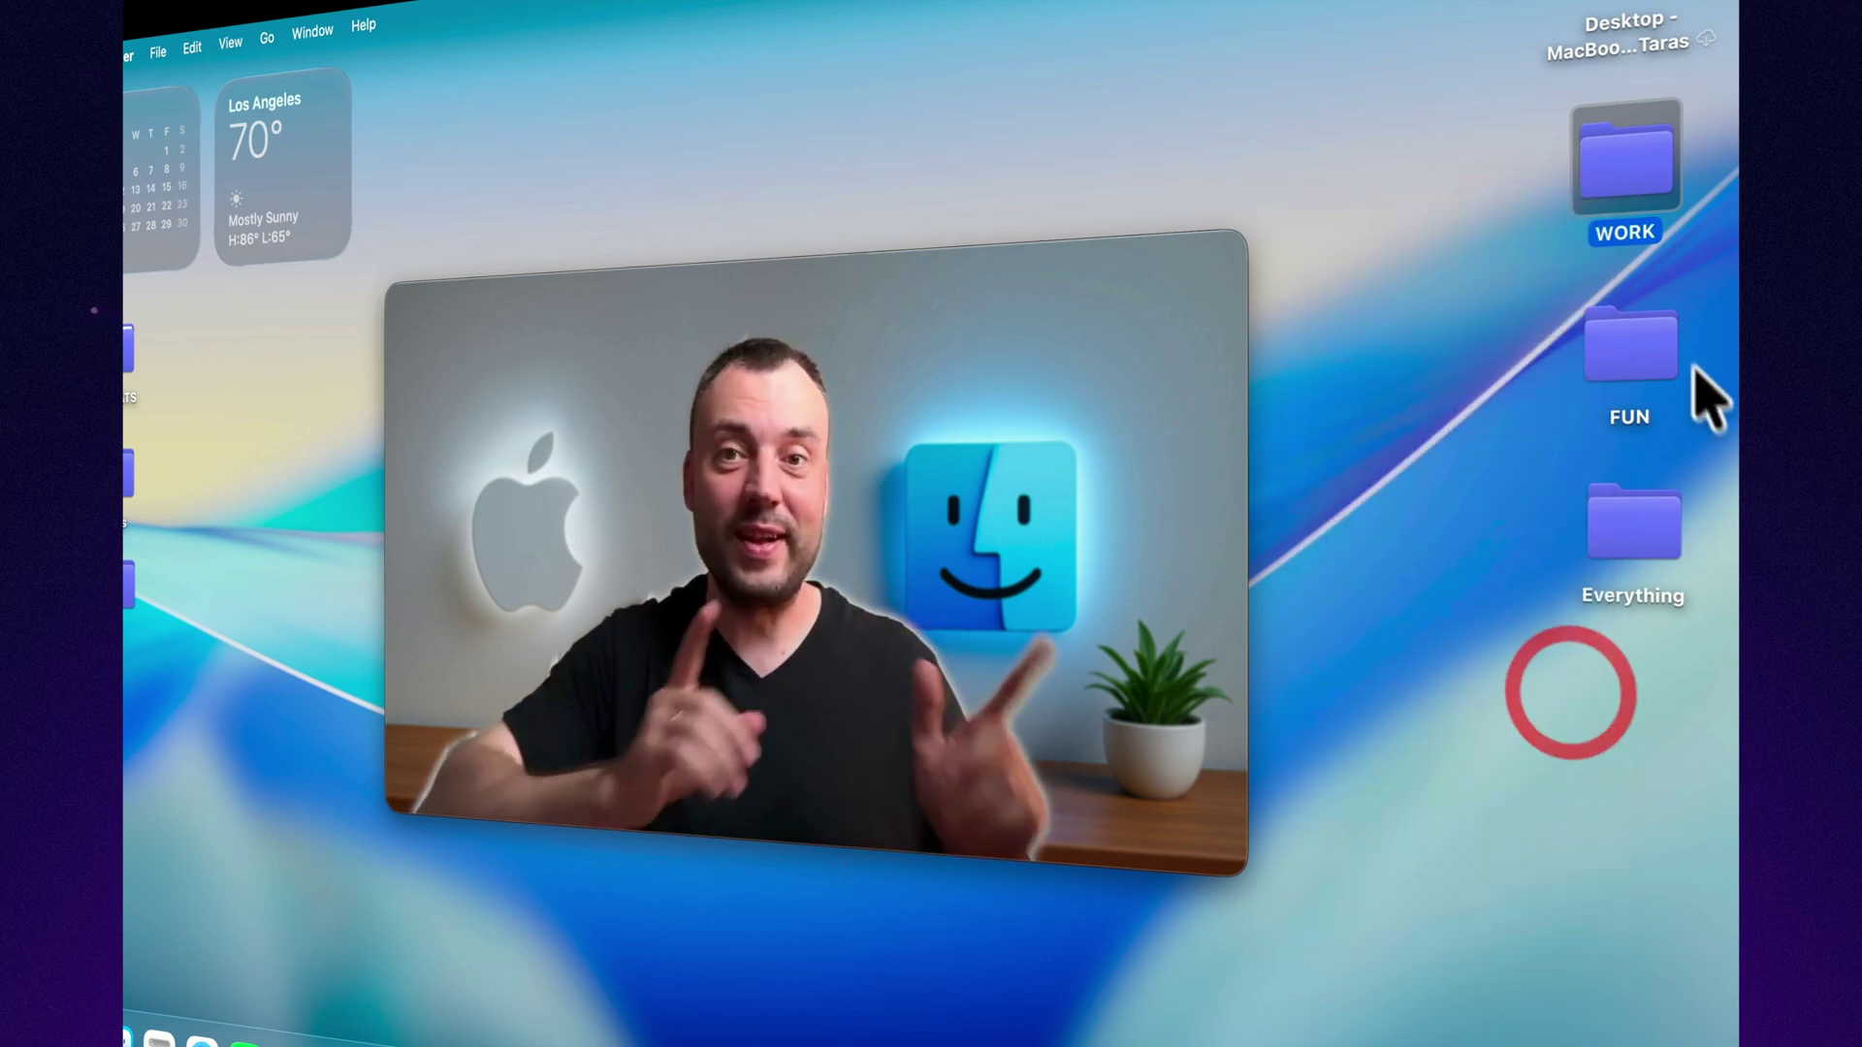
{"action": "right_click", "coordinate": [1660, 359]}
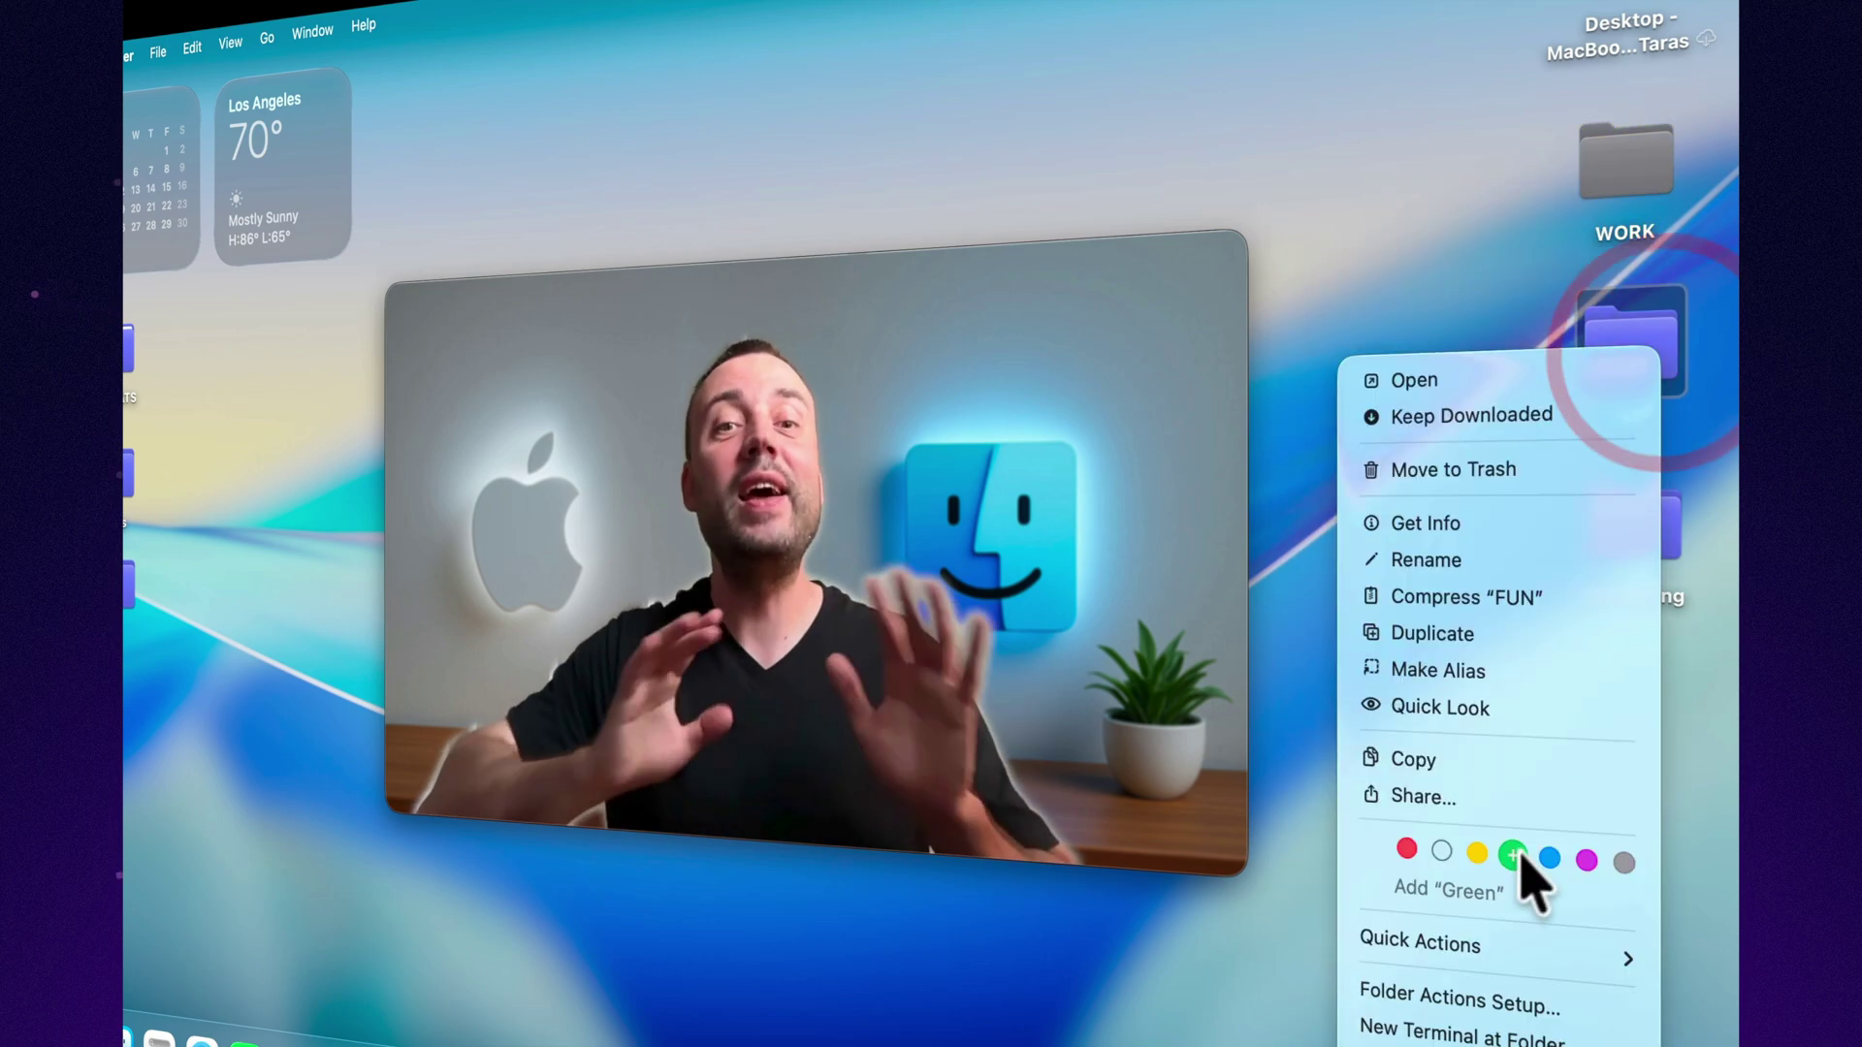
{"action": "left_click", "coordinate": [1512, 856]}
{"action": "left_click", "coordinate": [1660, 543]}
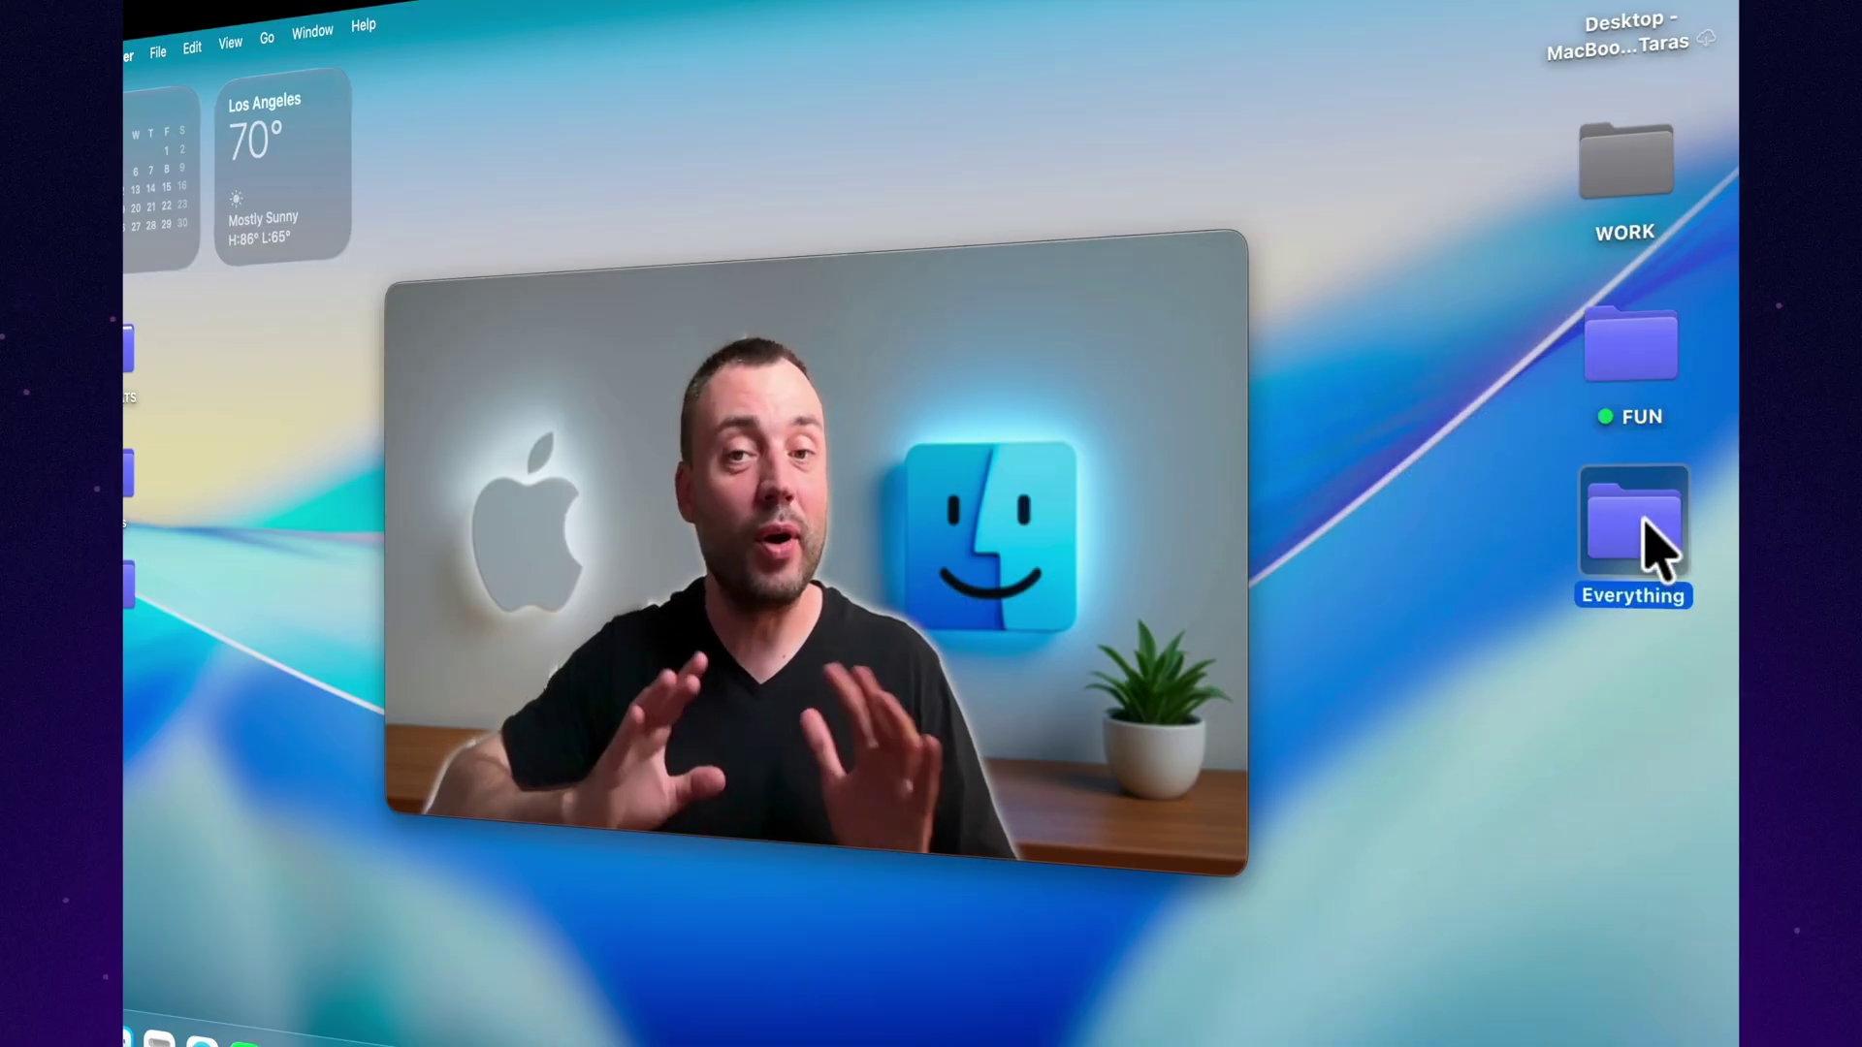
{"action": "right_click", "coordinate": [1660, 543]}
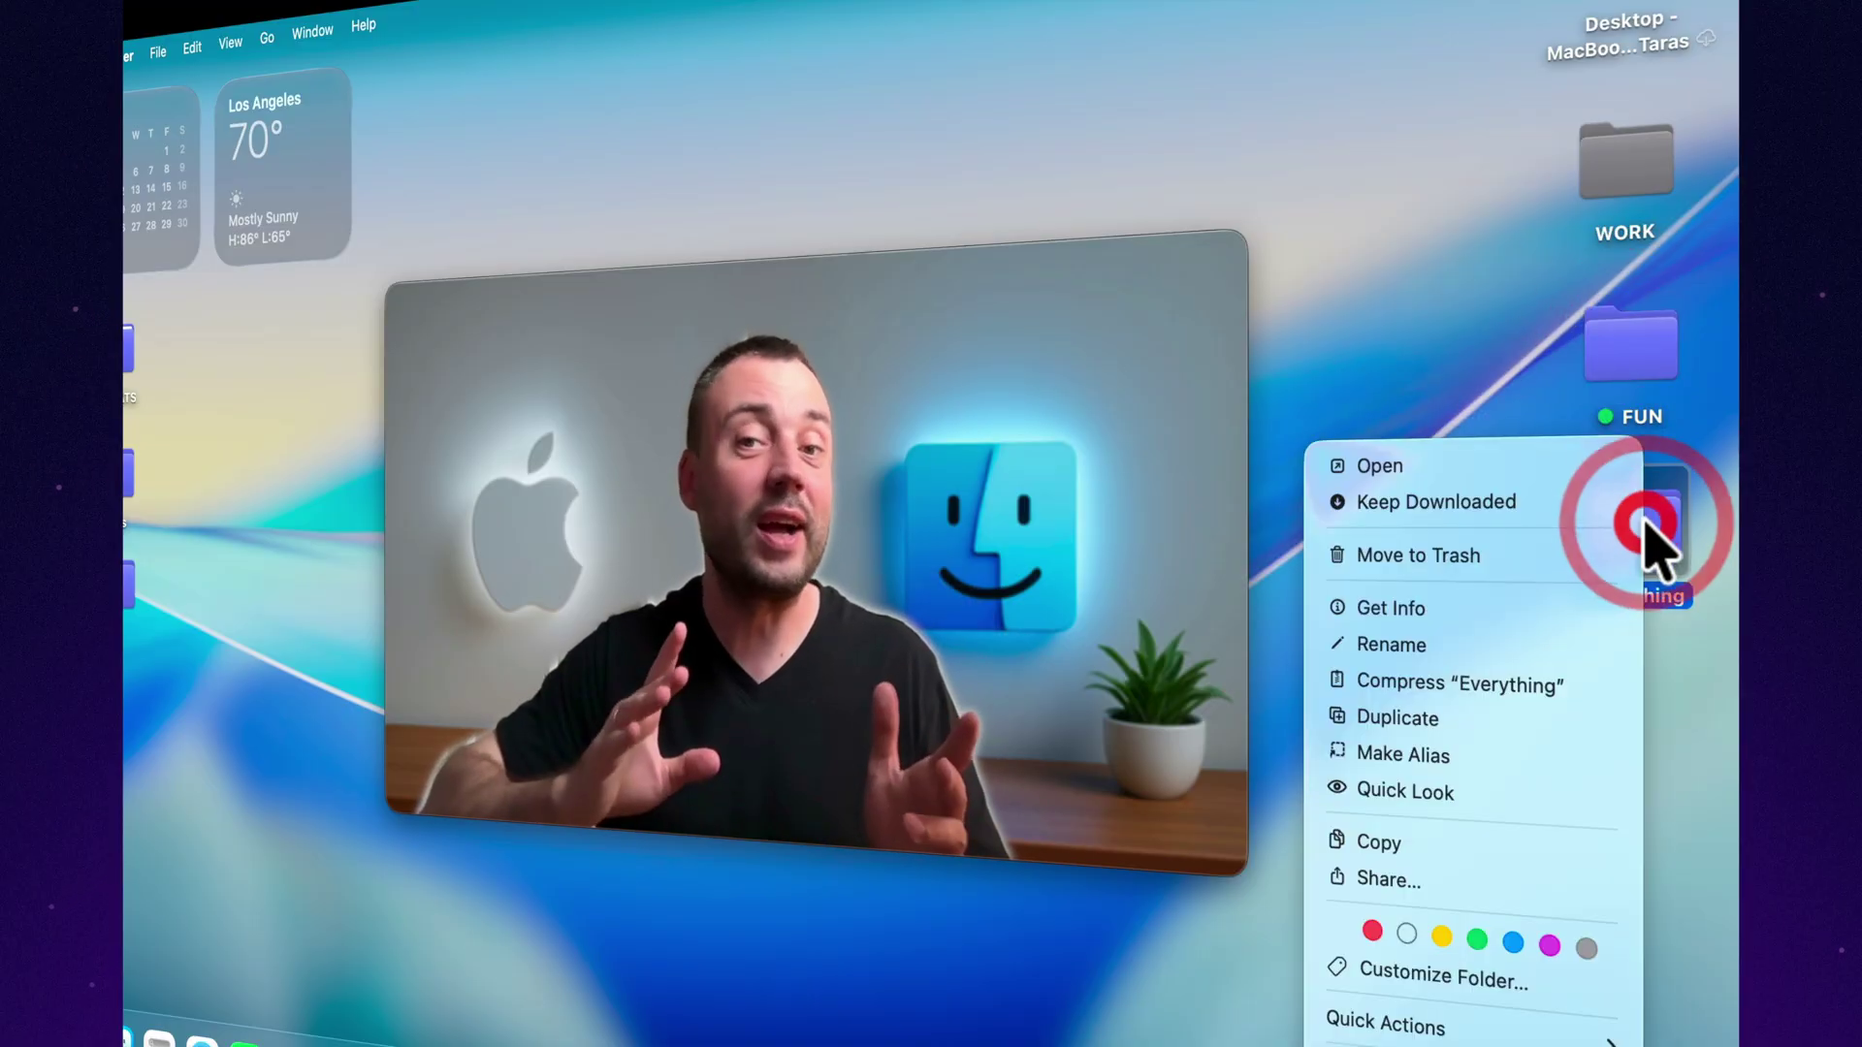
Tag Everything yellow and put the nose symbol on the Work CATS folder icon
{"action": "left_click", "coordinate": [1442, 937]}
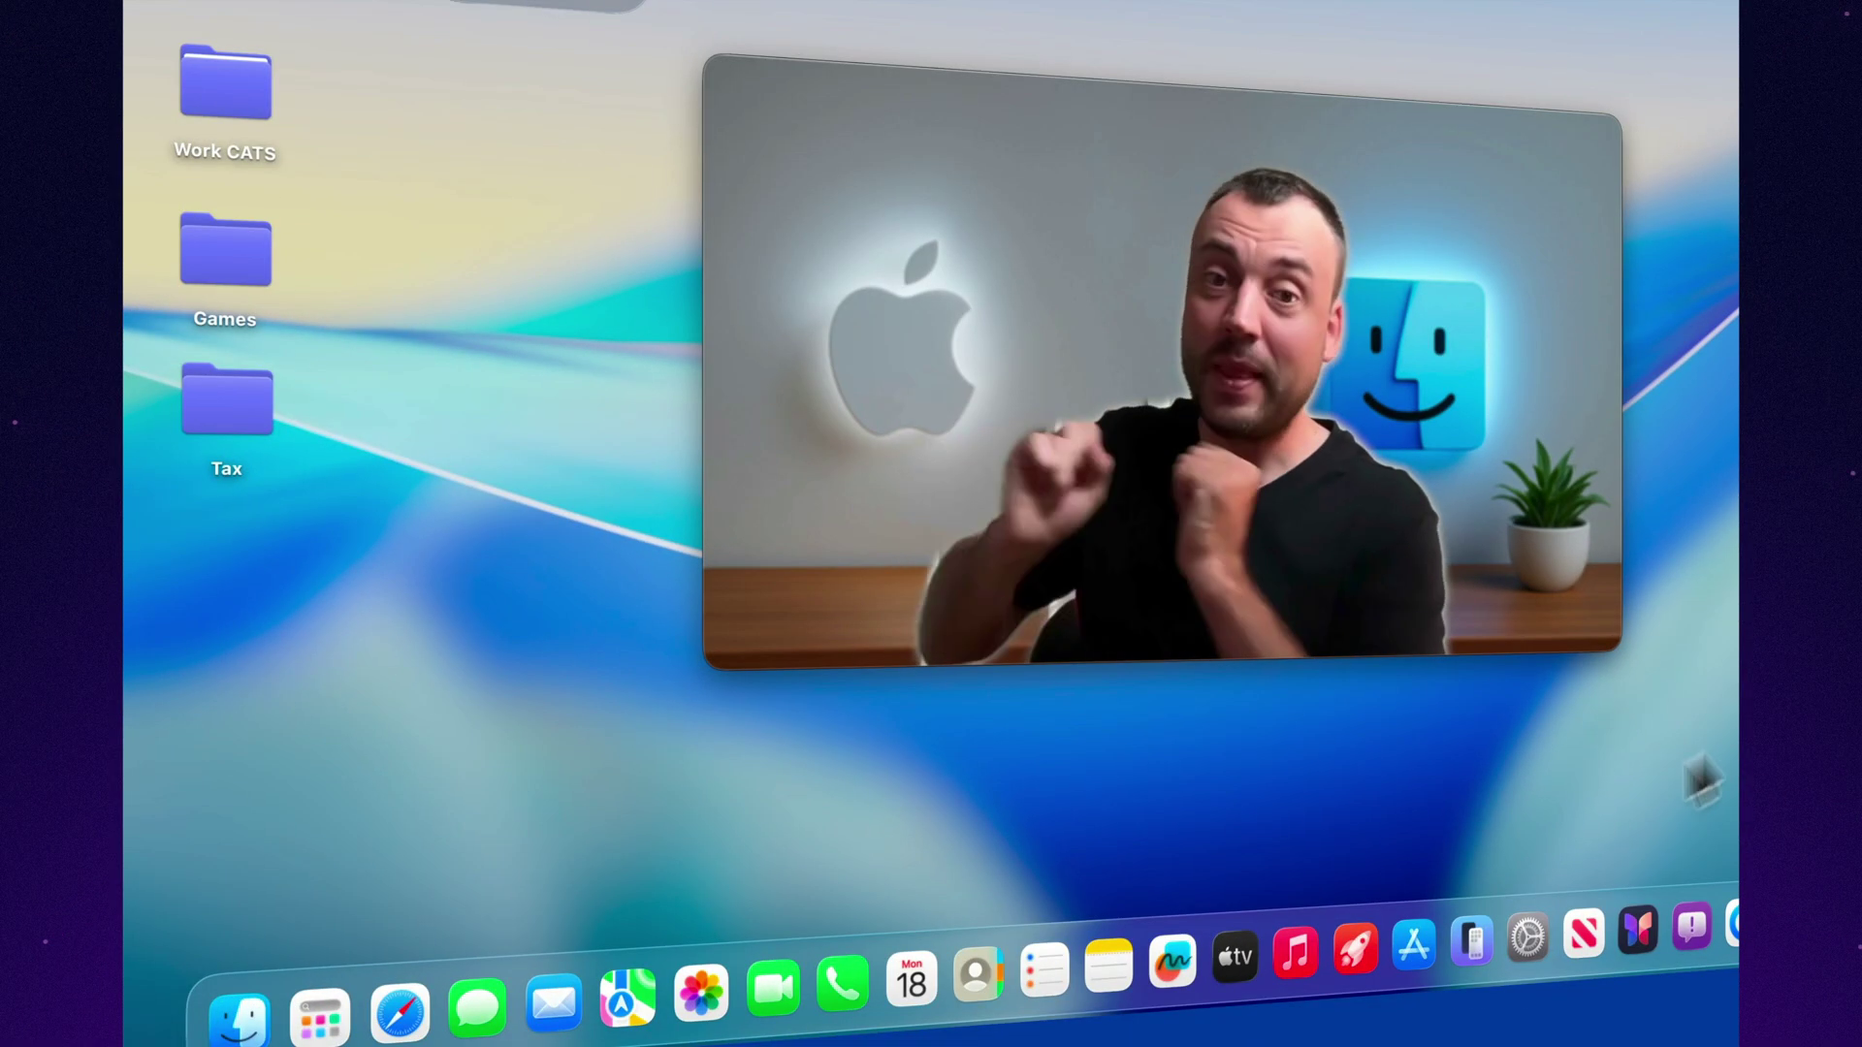
{"action": "left_click", "coordinate": [229, 88]}
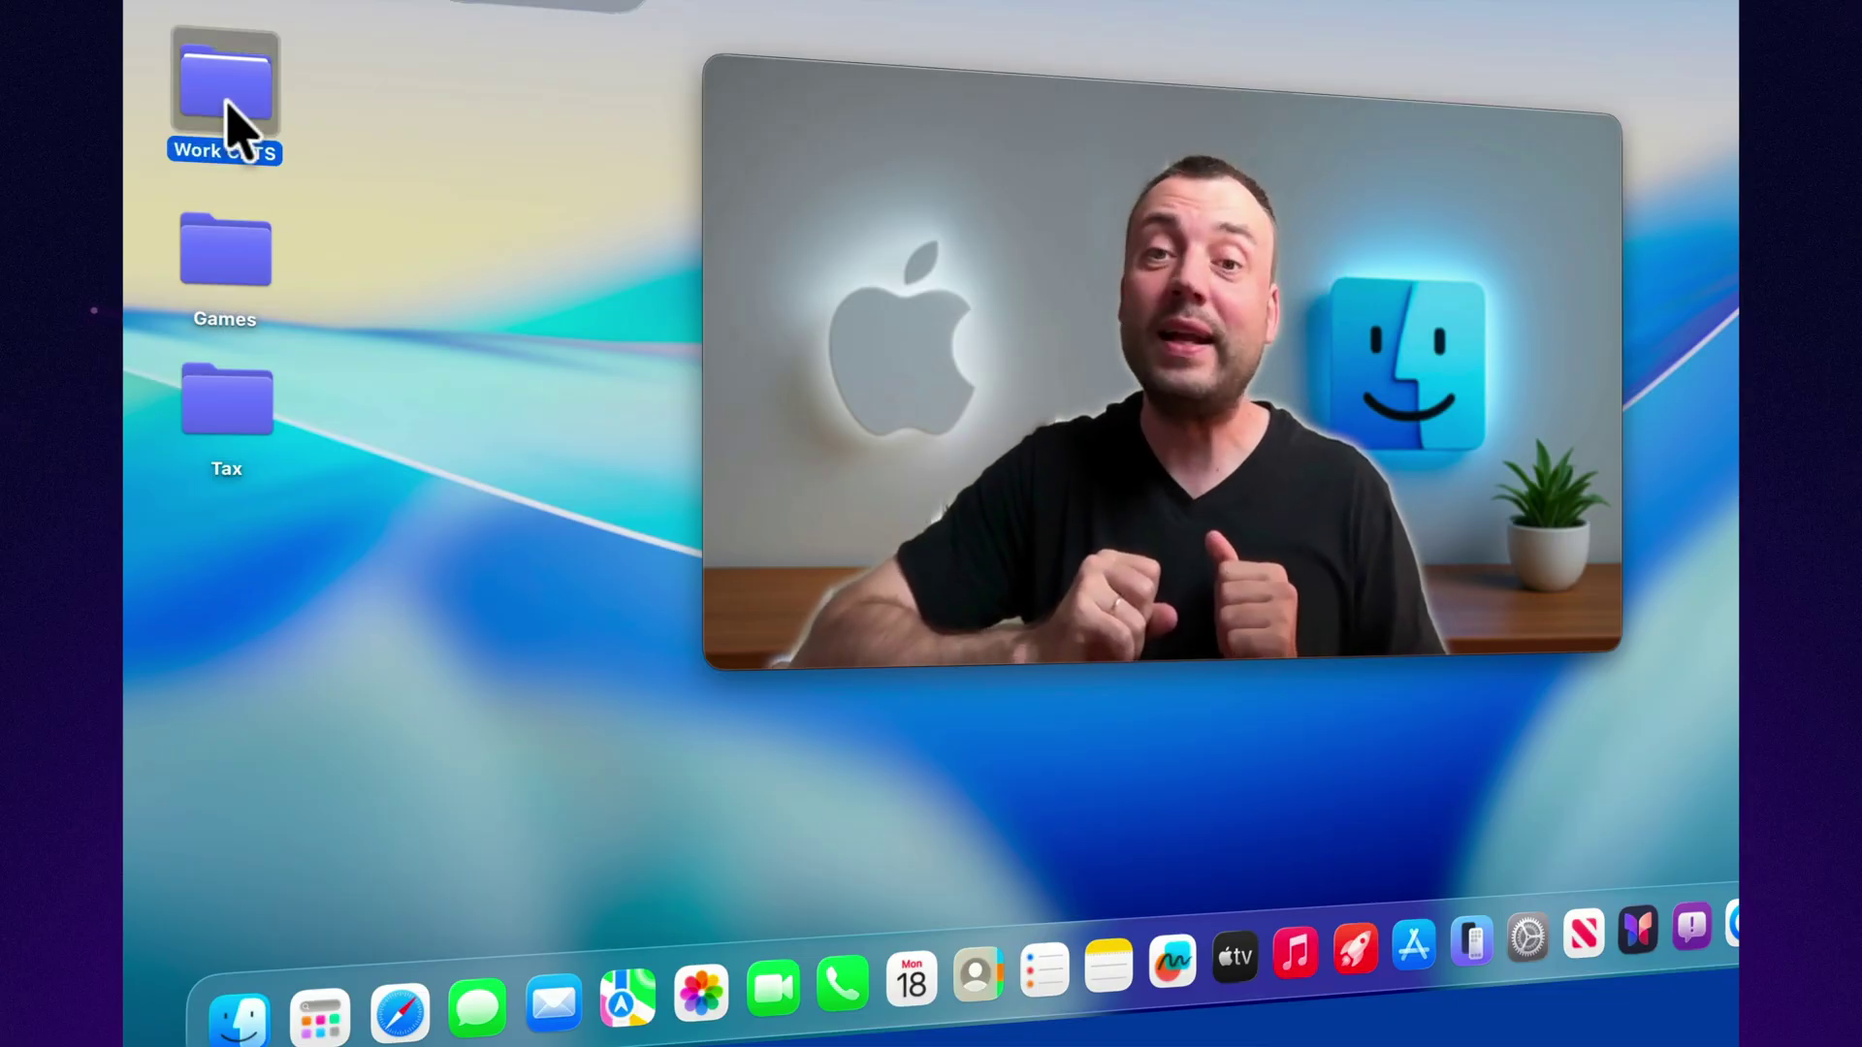
{"action": "right_click", "coordinate": [229, 87]}
{"action": "left_click", "coordinate": [281, 658]}
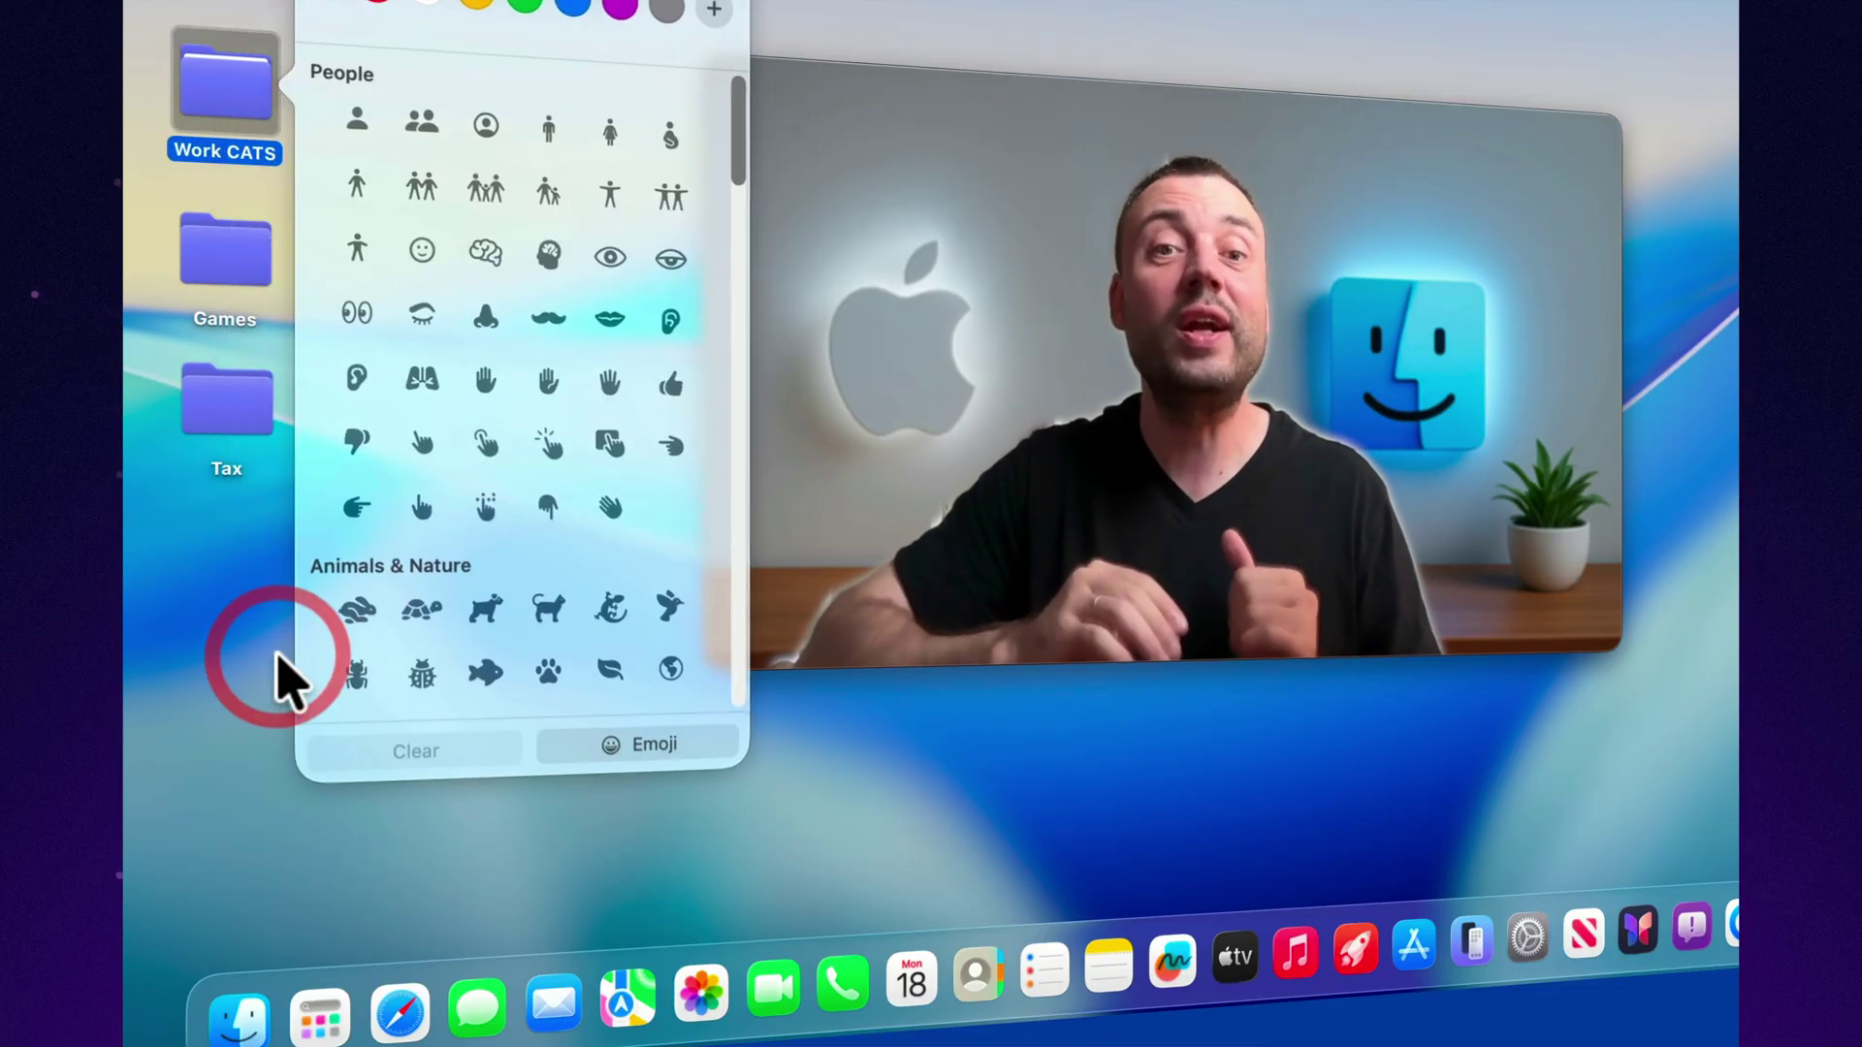
{"action": "left_click", "coordinate": [484, 313]}
Customize the Games folder icon with the grinning emoji
{"action": "left_click", "coordinate": [203, 260]}
{"action": "right_click", "coordinate": [207, 258]}
{"action": "left_click", "coordinate": [282, 758]}
{"action": "left_click", "coordinate": [574, 744]}
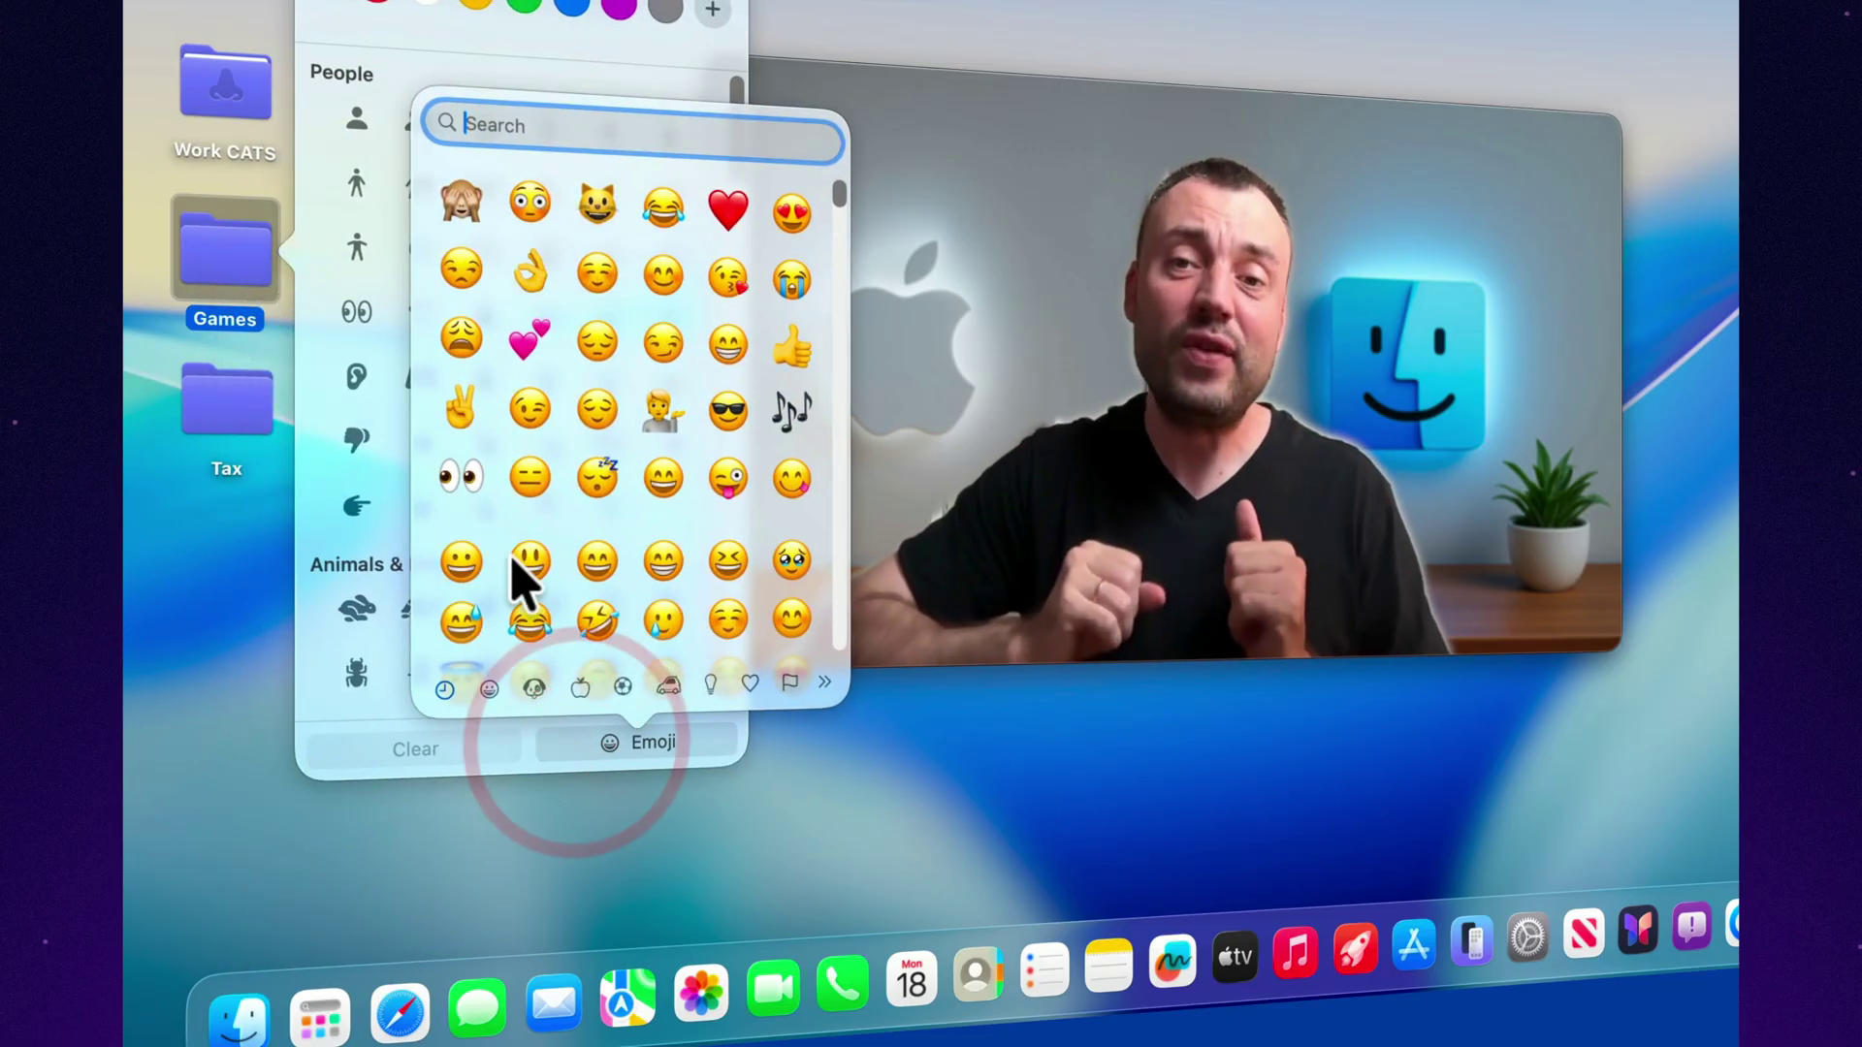
{"action": "left_click", "coordinate": [530, 562]}
Customize the Tax folder icon with the monkey emoji
{"action": "left_click", "coordinate": [249, 640]}
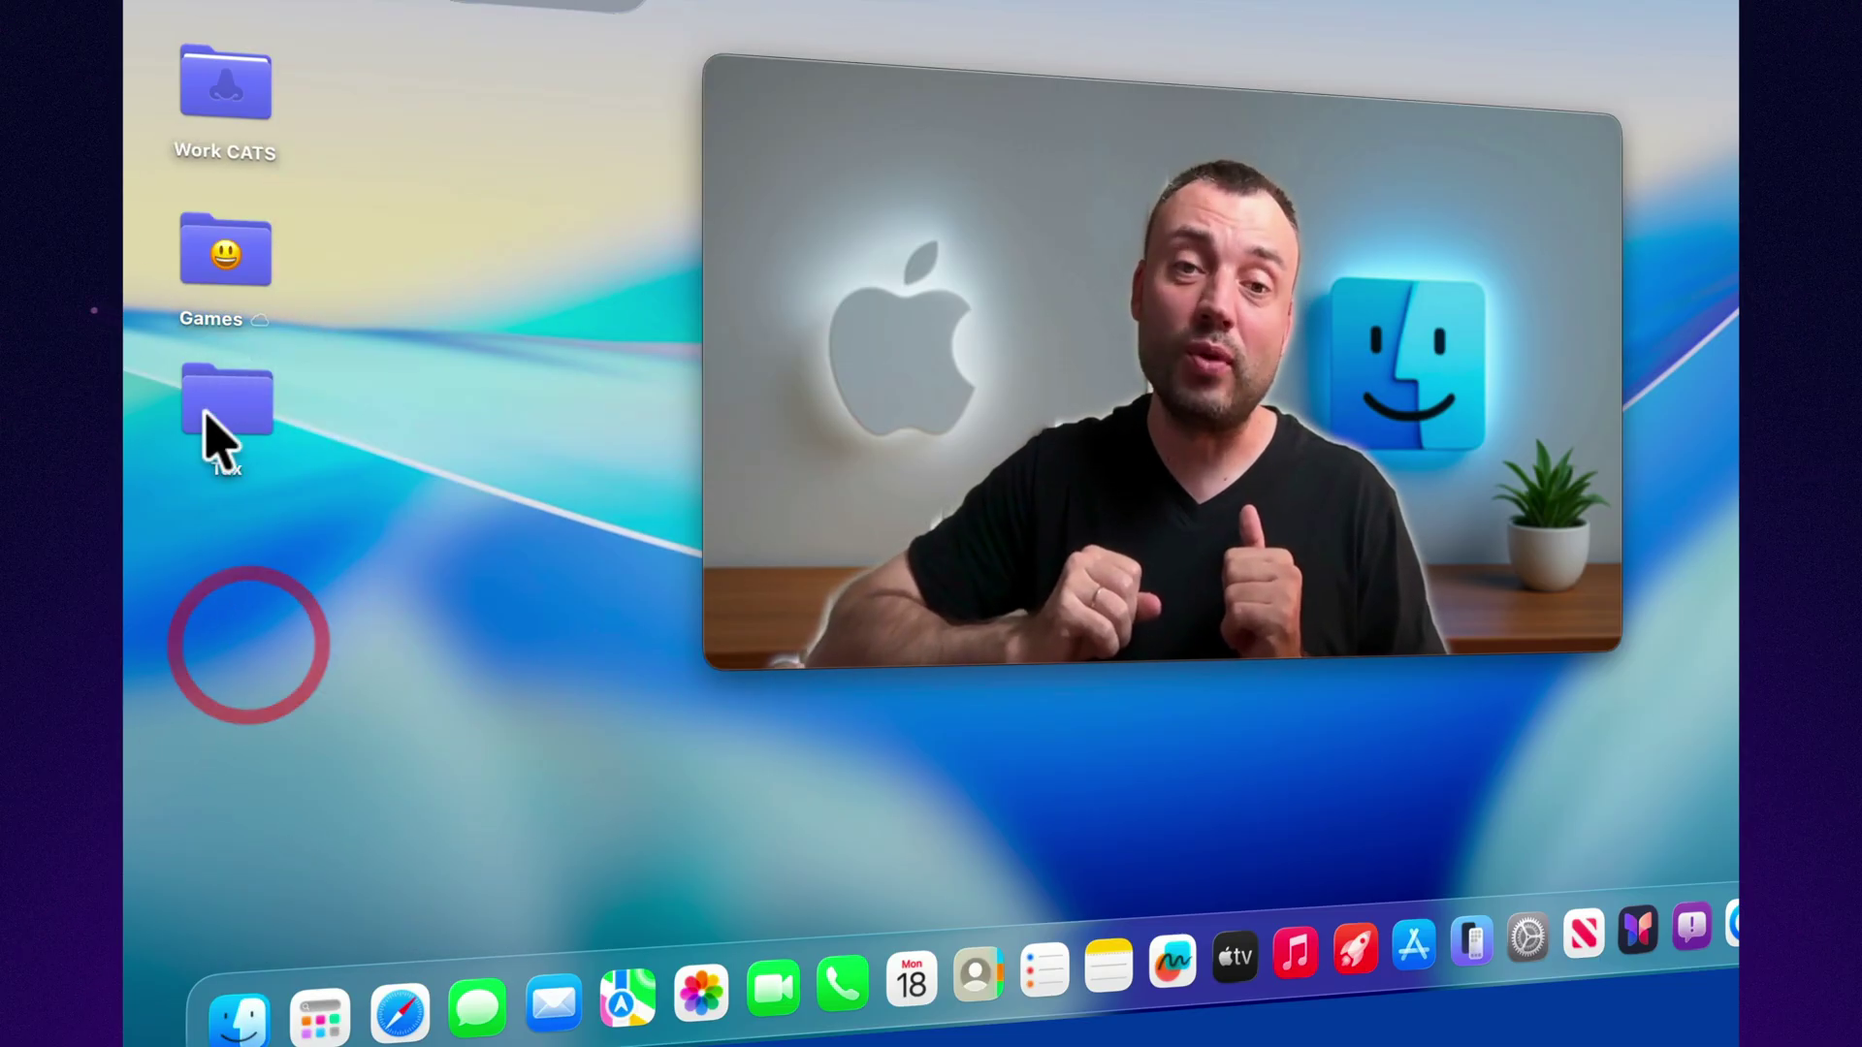
{"action": "right_click", "coordinate": [208, 419]}
{"action": "left_click", "coordinate": [300, 761]}
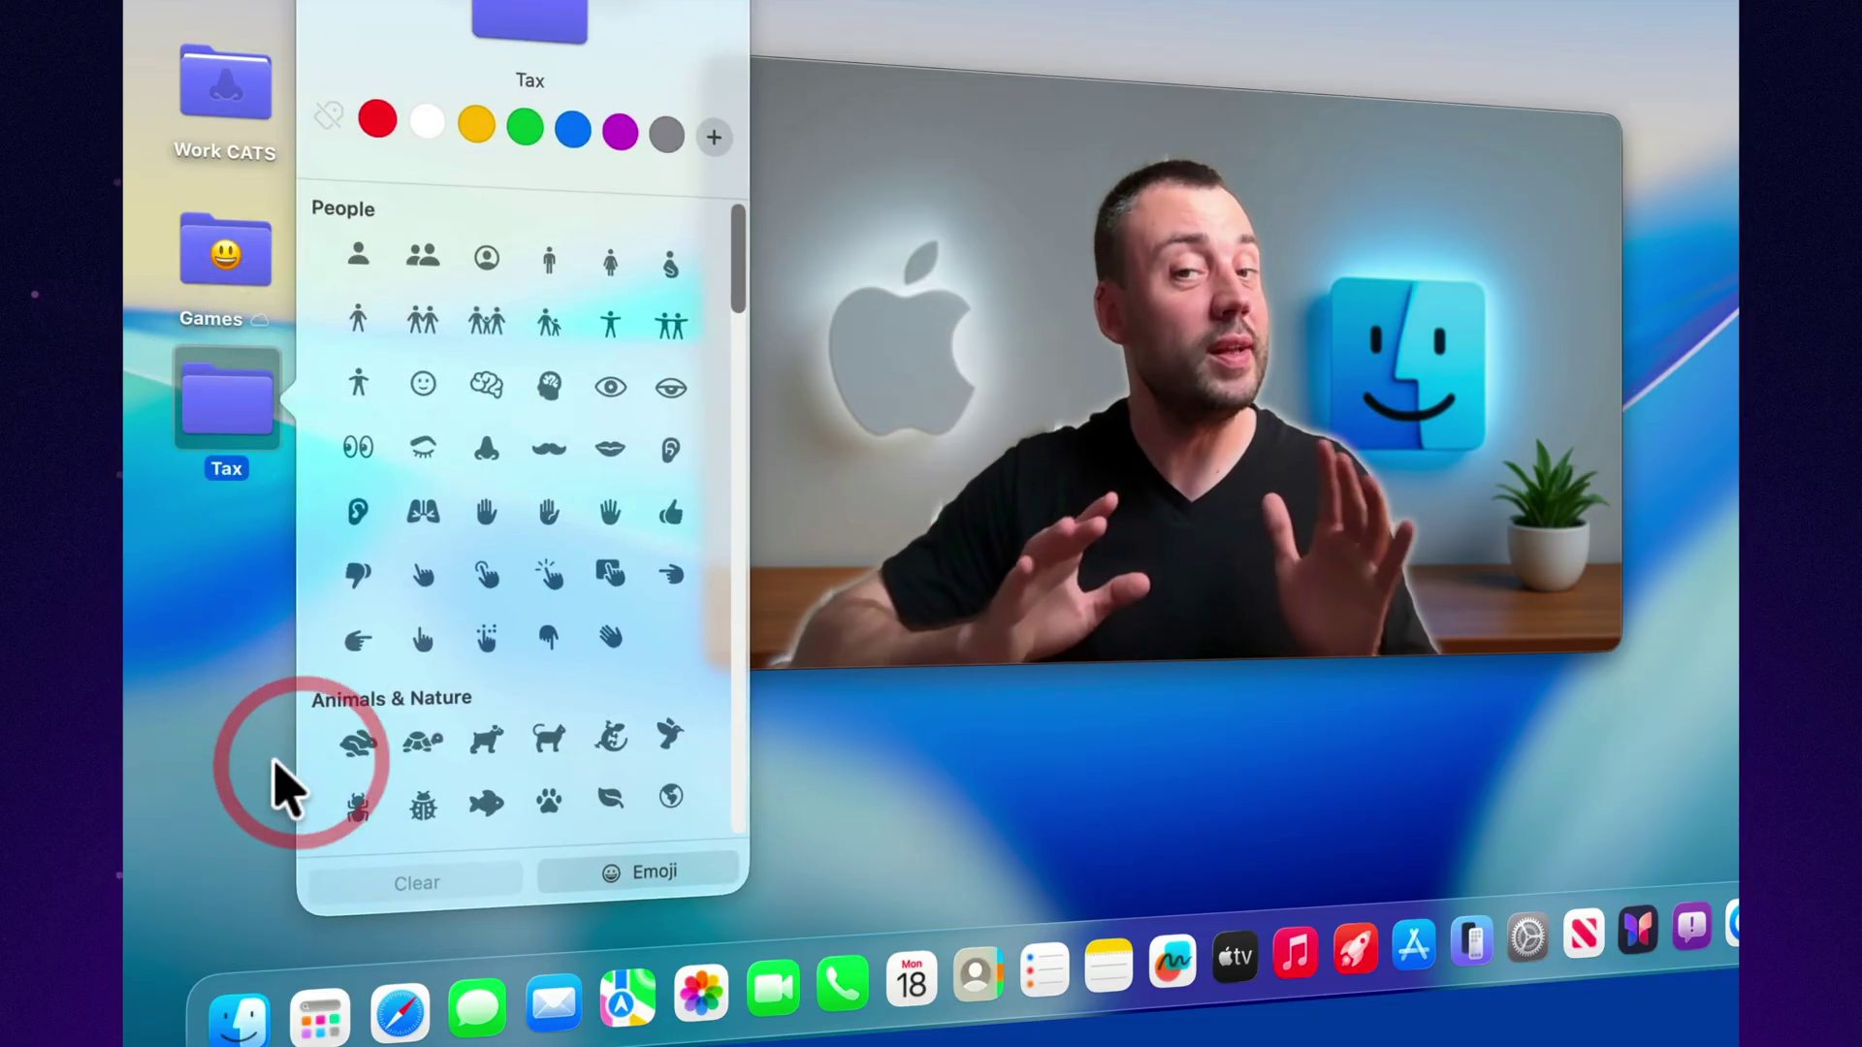
{"action": "left_click", "coordinate": [625, 873]}
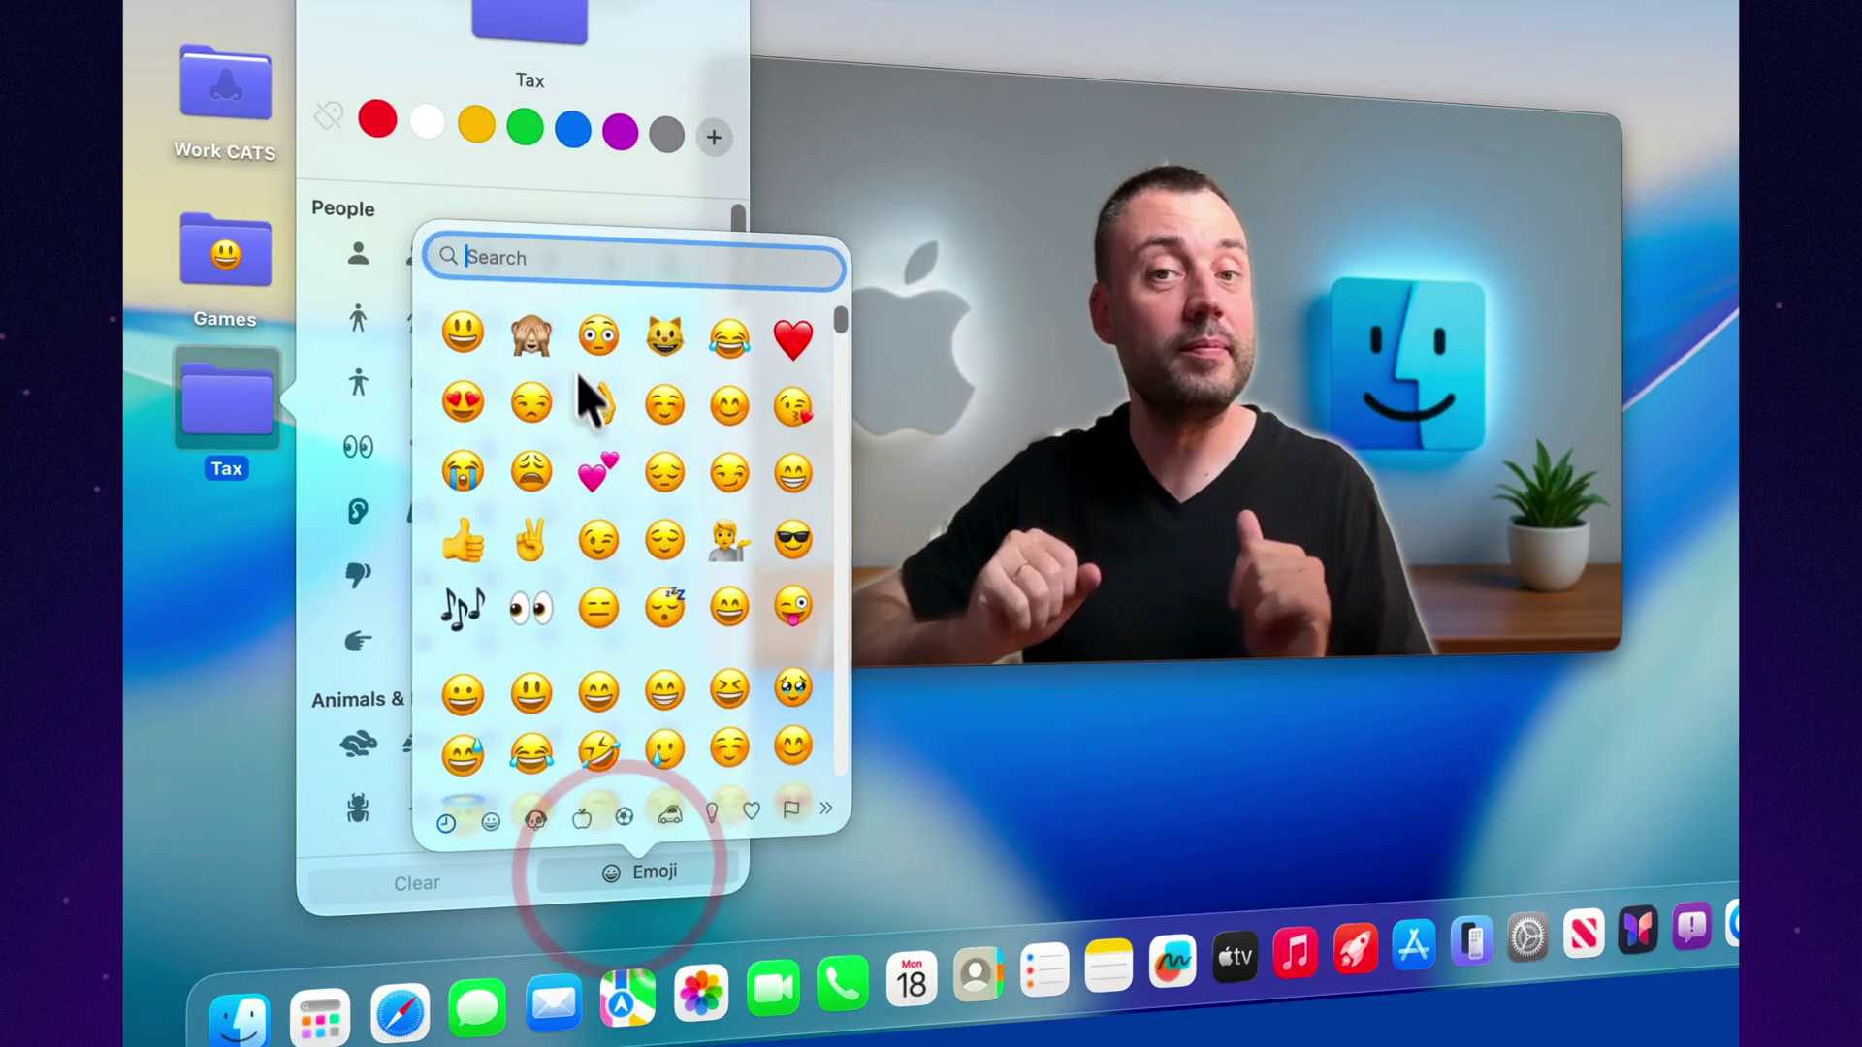
{"action": "left_click", "coordinate": [539, 335]}
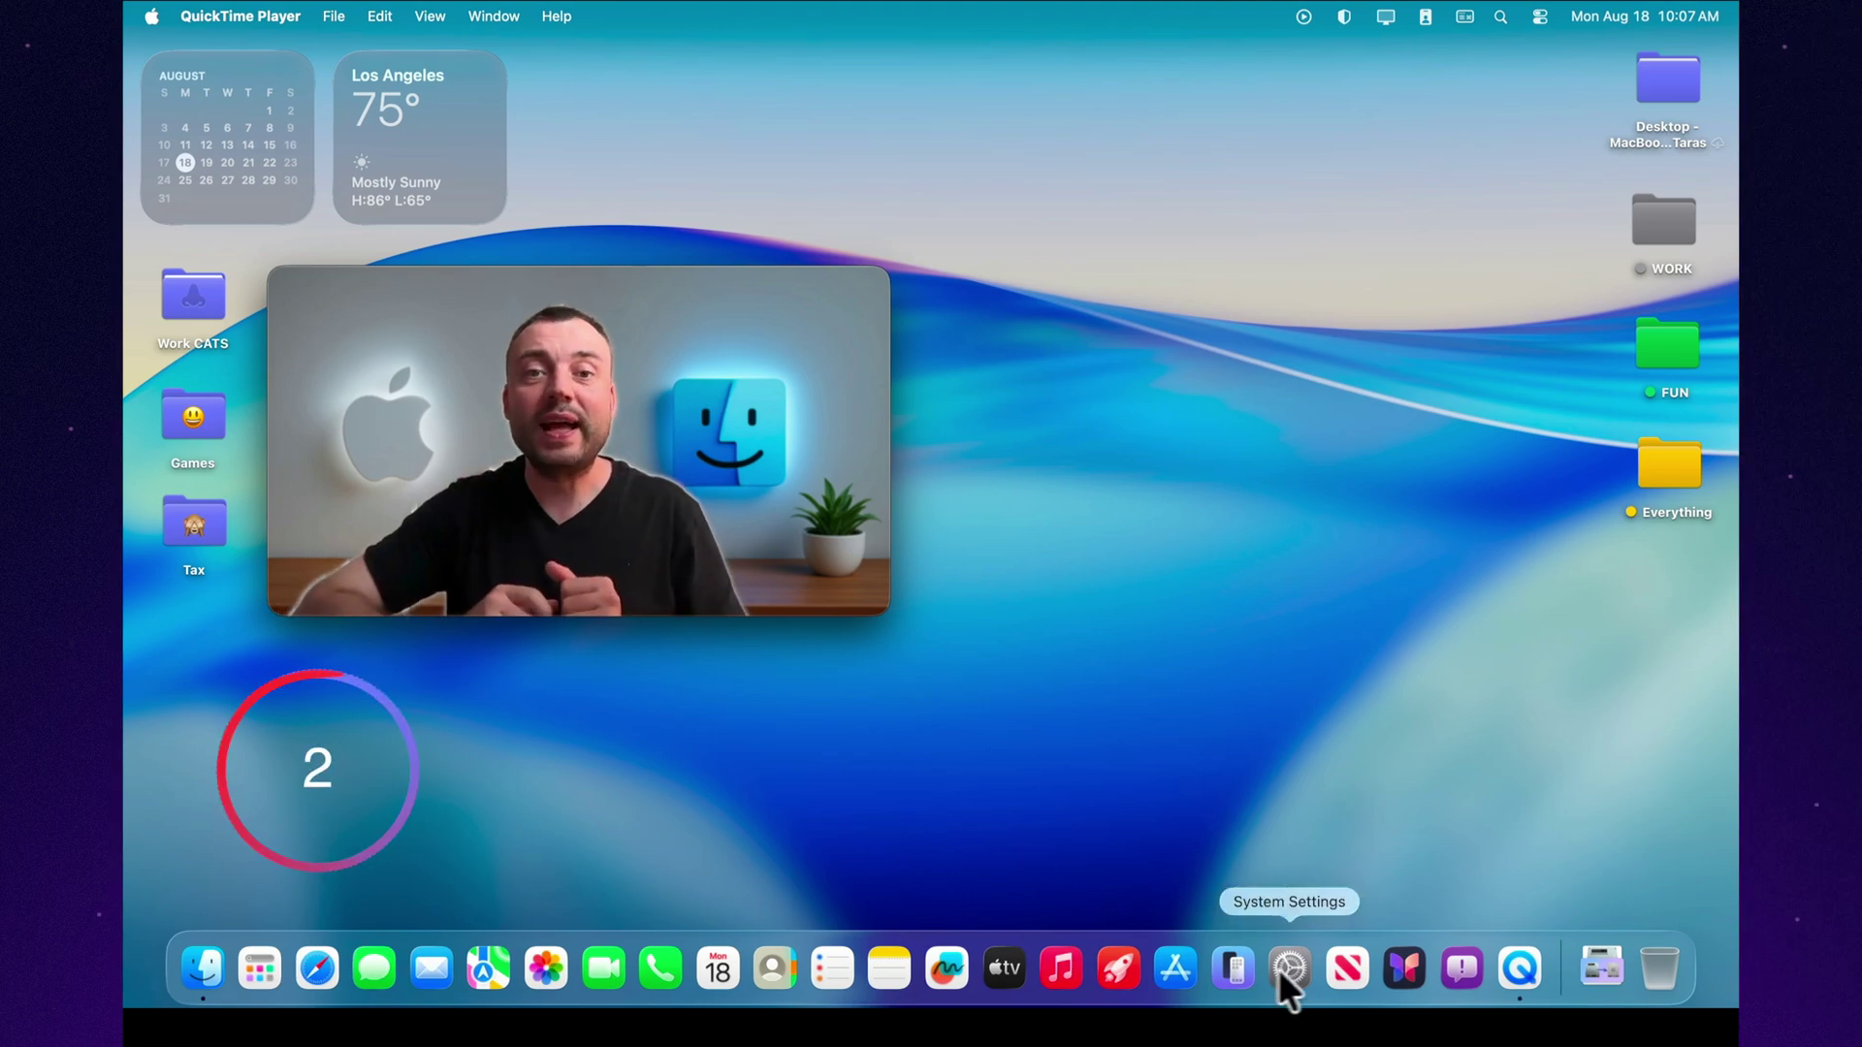
Choose the fourth large lock-screen clock style in Wallpaper, increase its Weight, then lock the screen
{"action": "left_click", "coordinate": [1288, 969]}
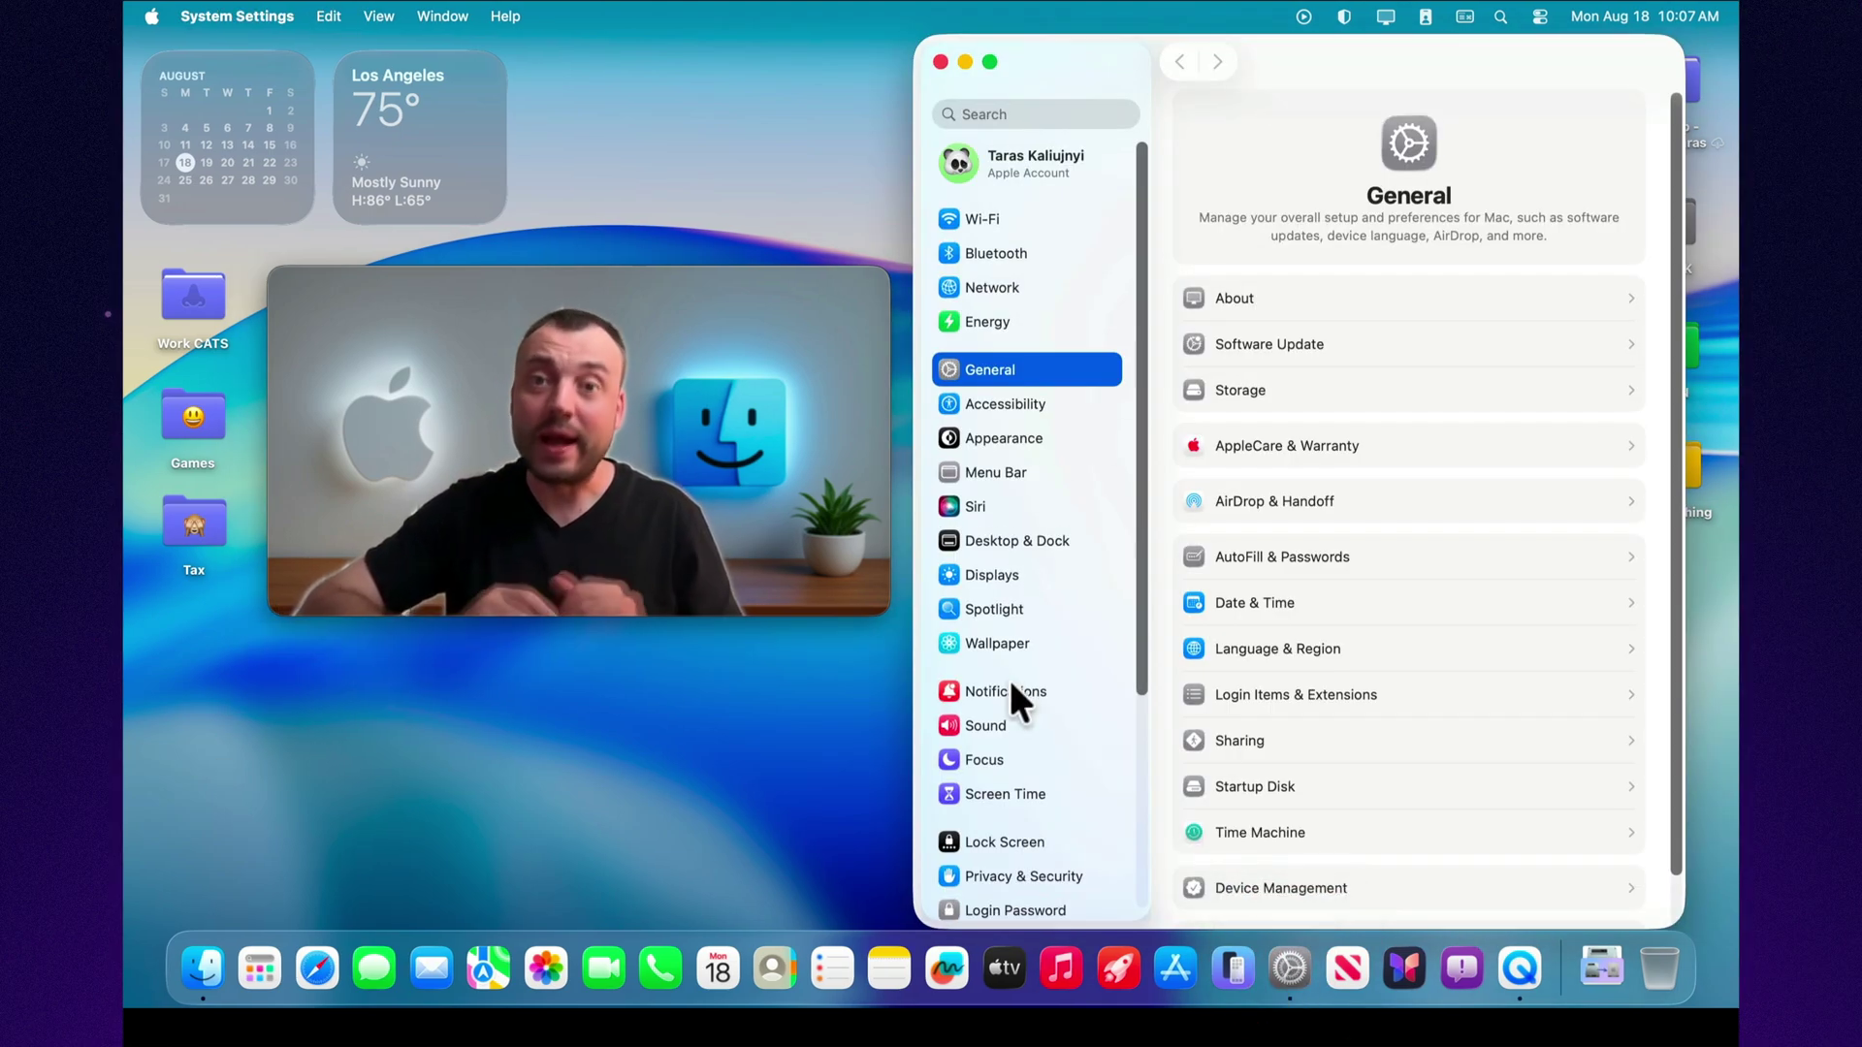
{"action": "left_click", "coordinate": [1011, 648]}
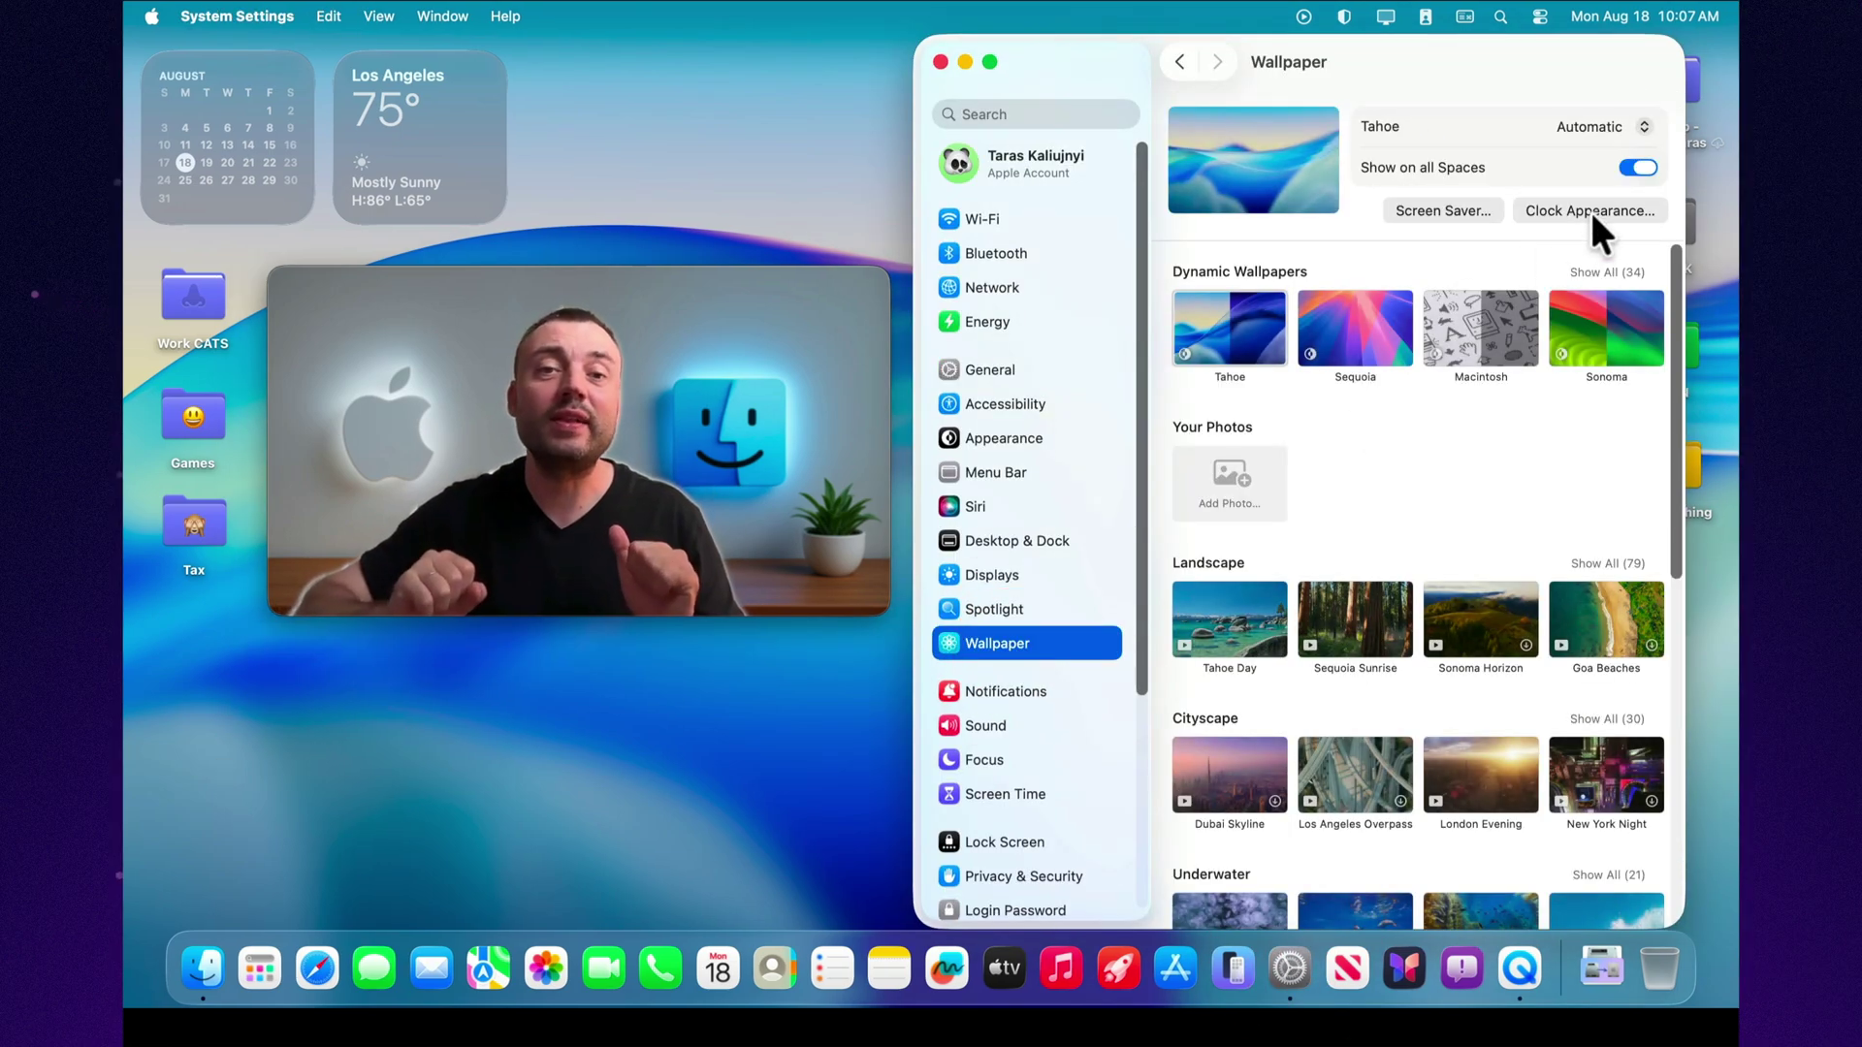
{"action": "left_click", "coordinate": [1591, 209]}
{"action": "left_click", "coordinate": [1591, 365]}
{"action": "left_click_drag", "start_coordinate": [1569, 417], "coordinate": [1666, 417]}
{"action": "left_click", "coordinate": [1534, 361]}
{"action": "left_click", "coordinate": [1501, 459]}
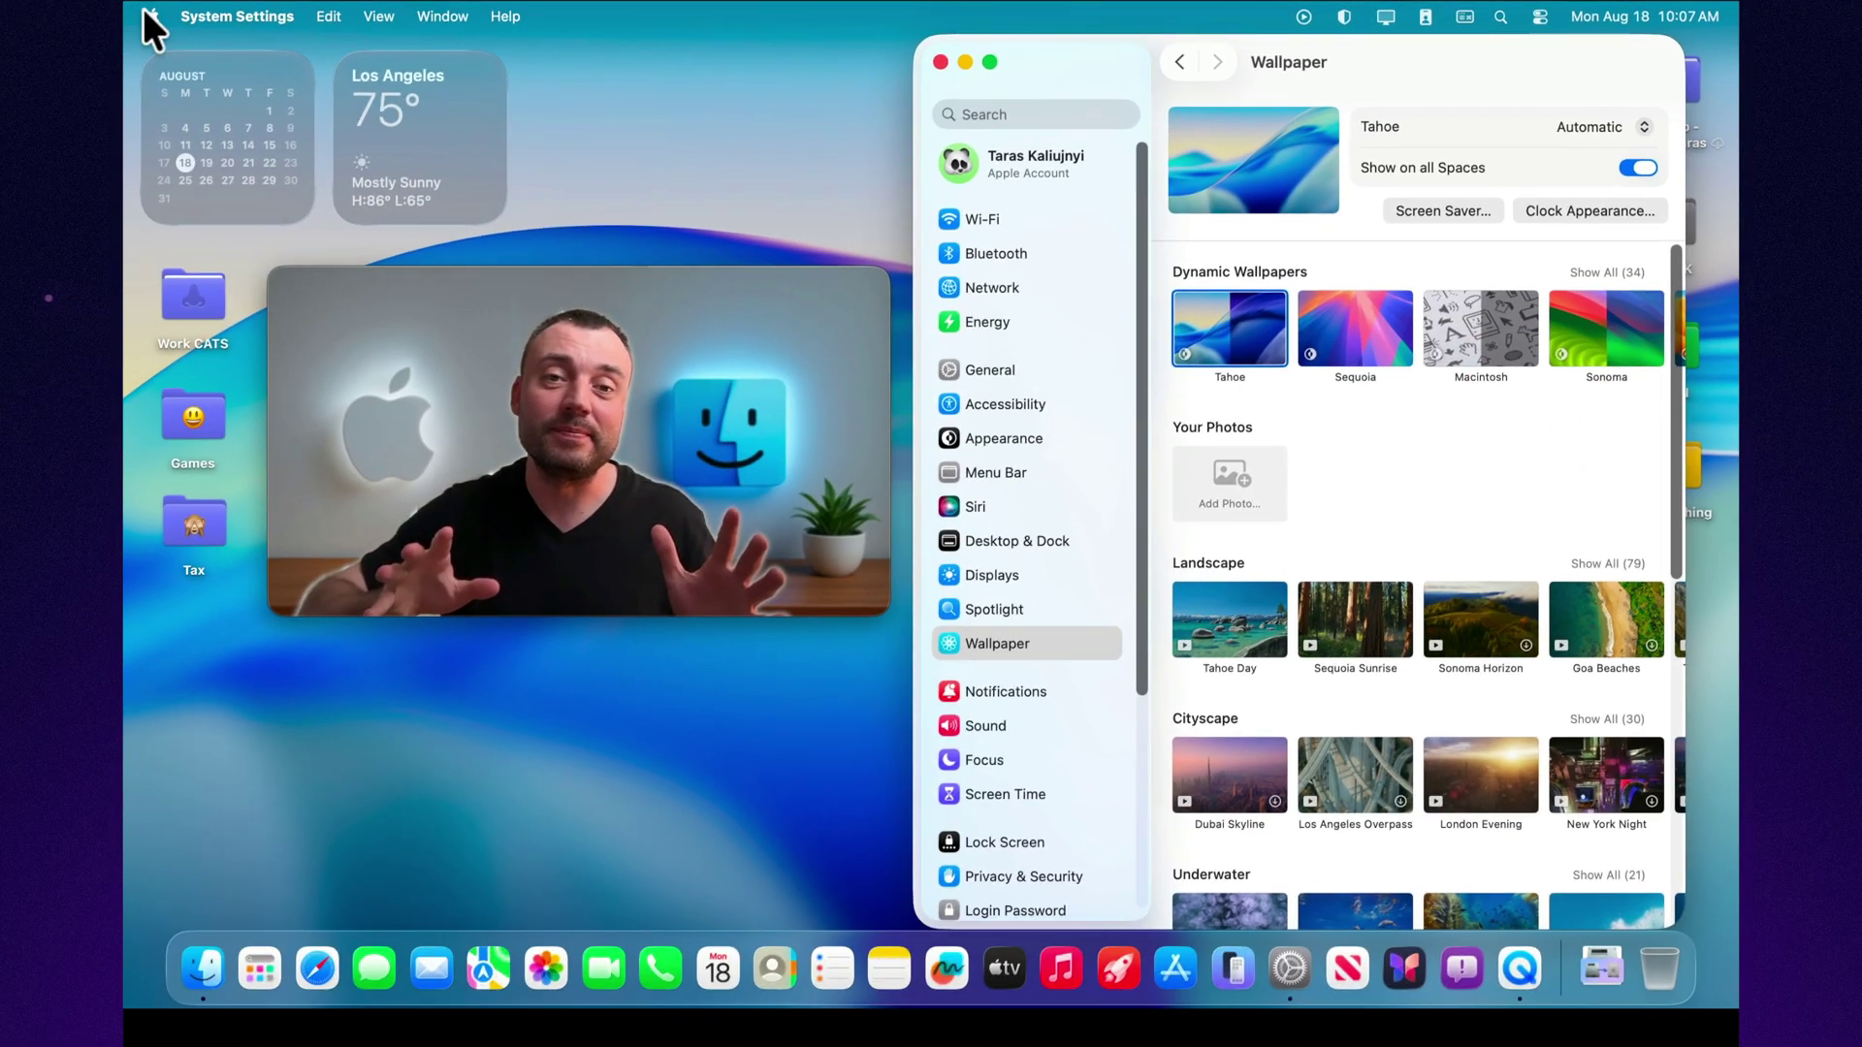
{"action": "left_click", "coordinate": [142, 8]}
{"action": "left_click", "coordinate": [211, 311]}
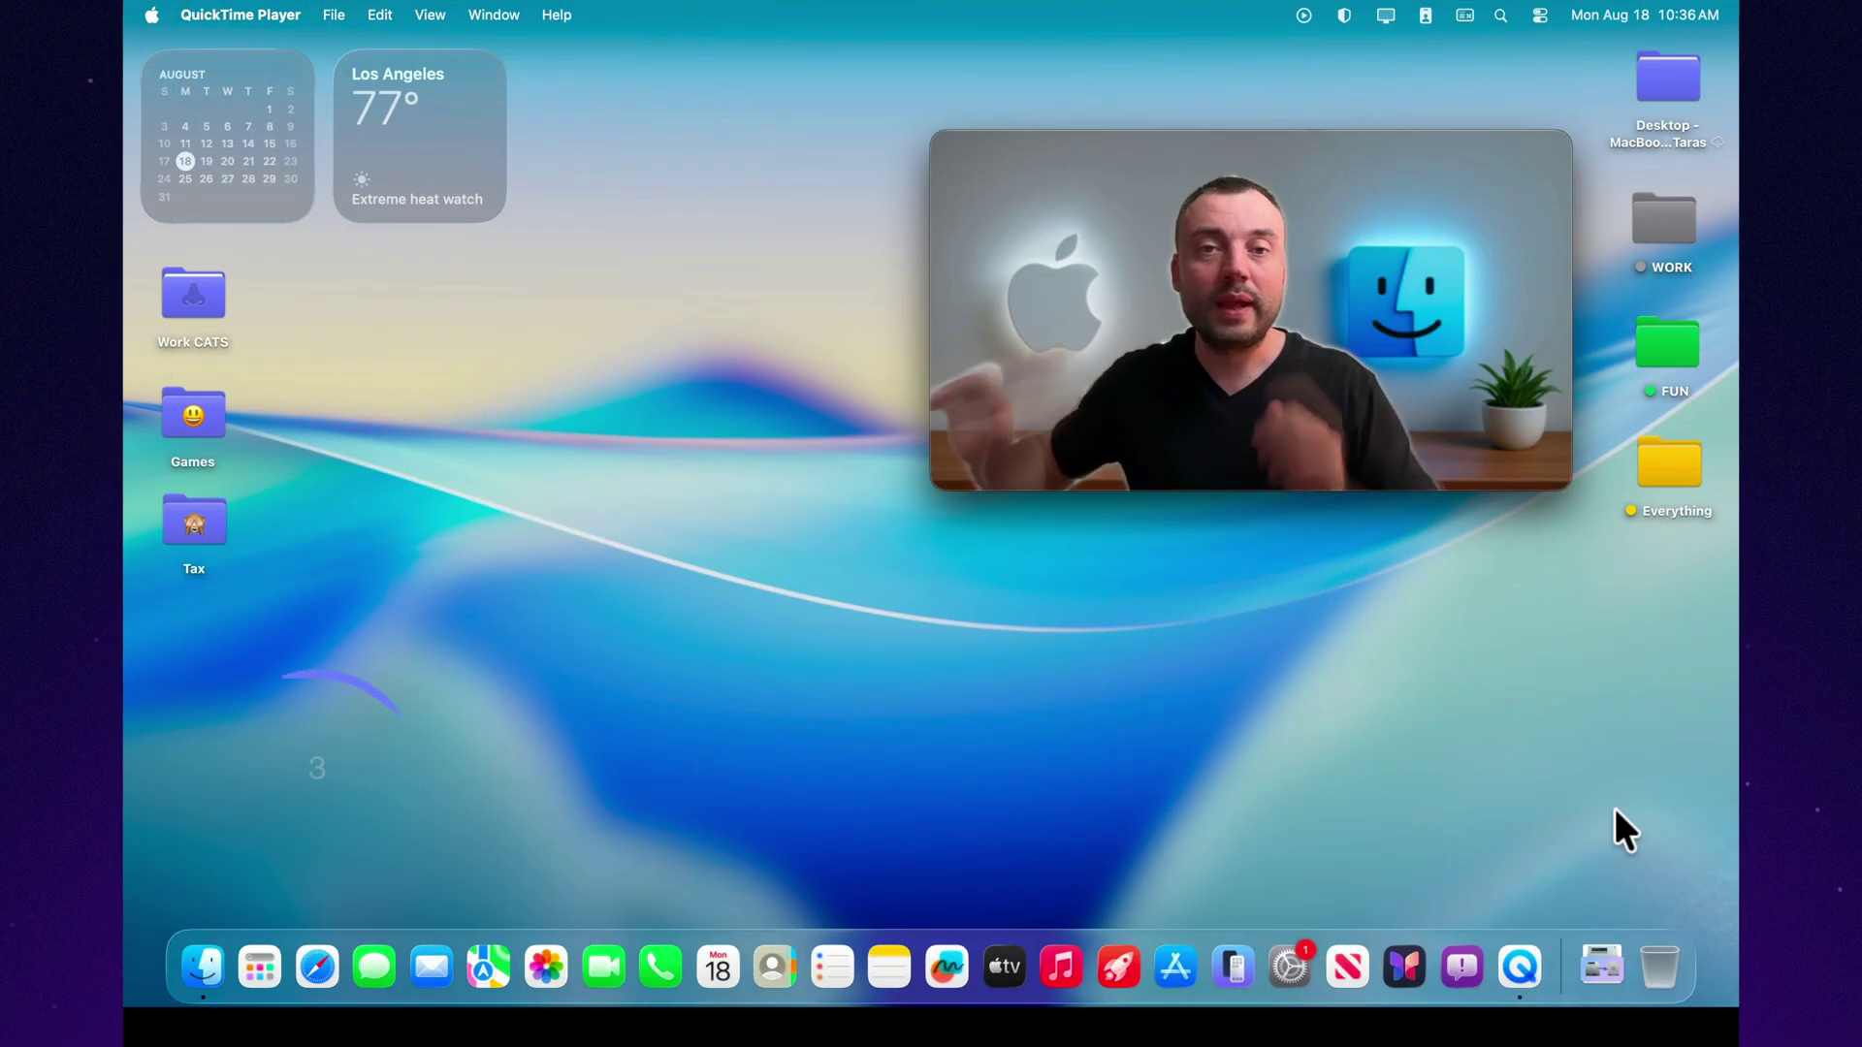
In Appearance, try the Dark and Clear icon styles, ending on Tinted
{"action": "left_click", "coordinate": [1616, 808]}
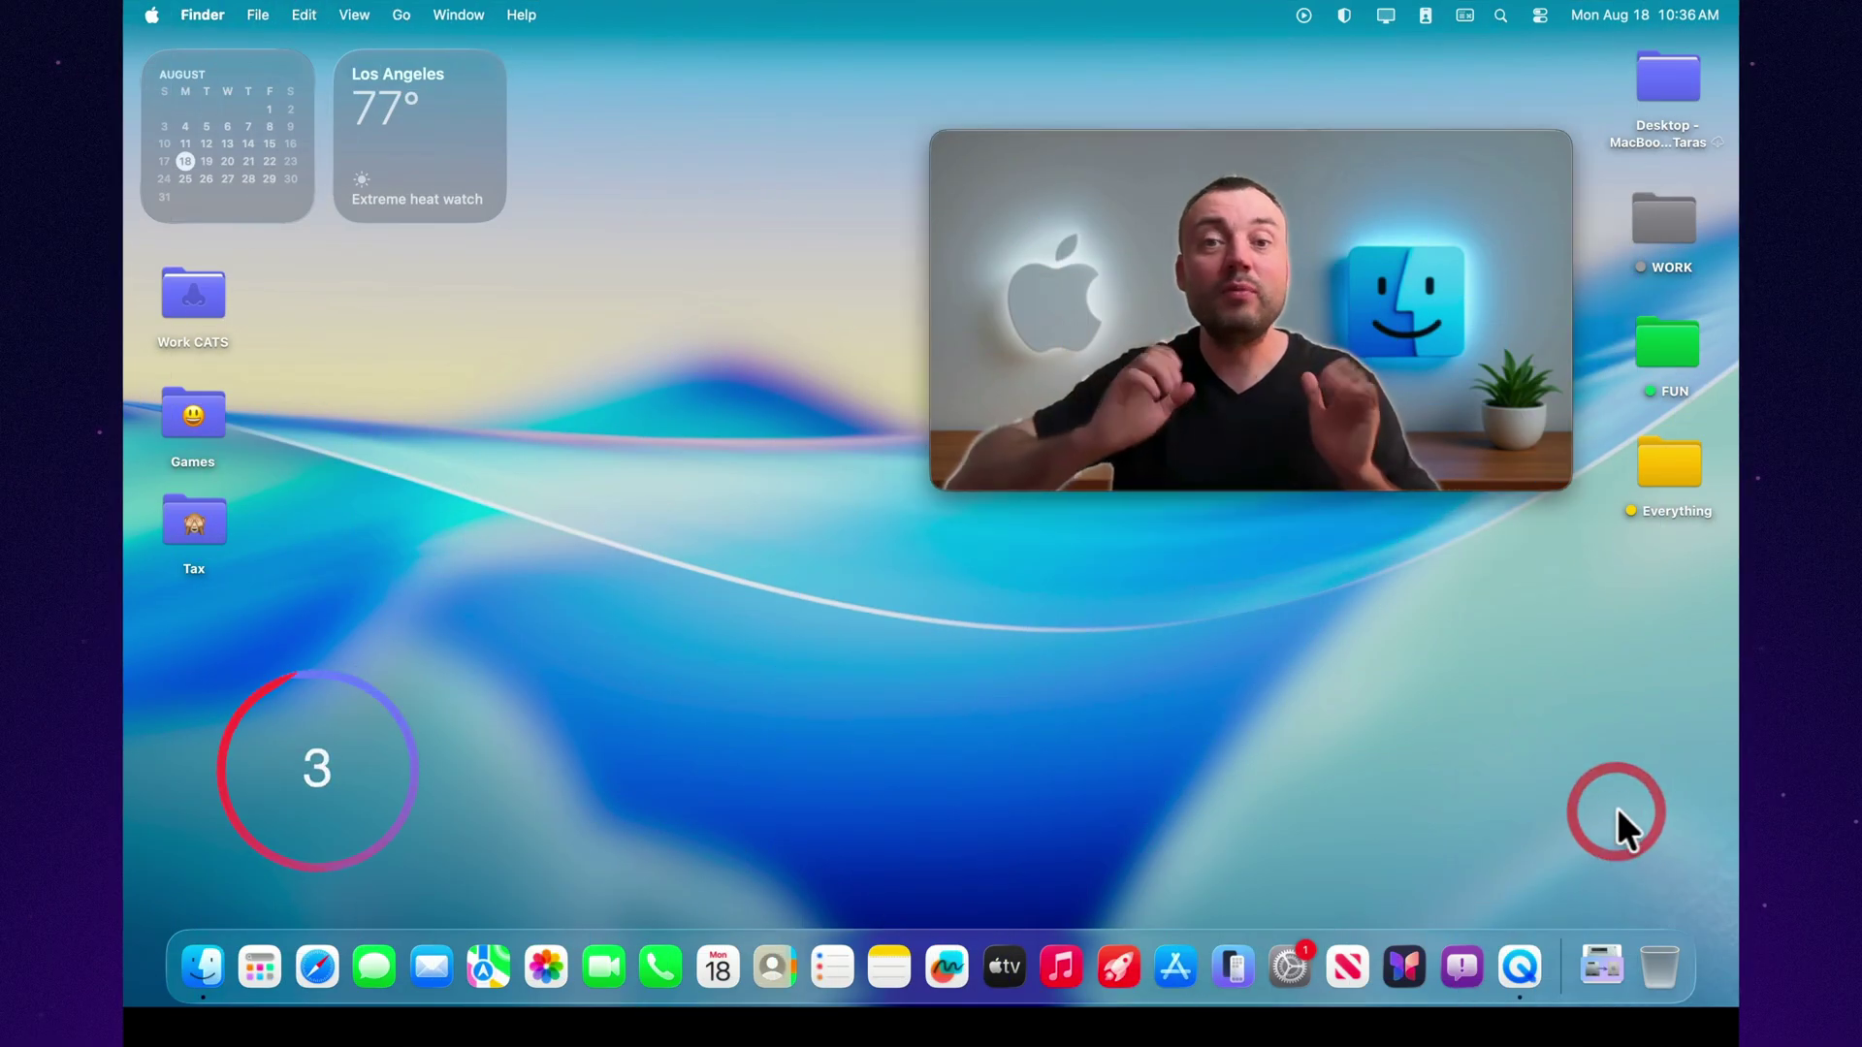
{"action": "left_click", "coordinate": [1289, 962]}
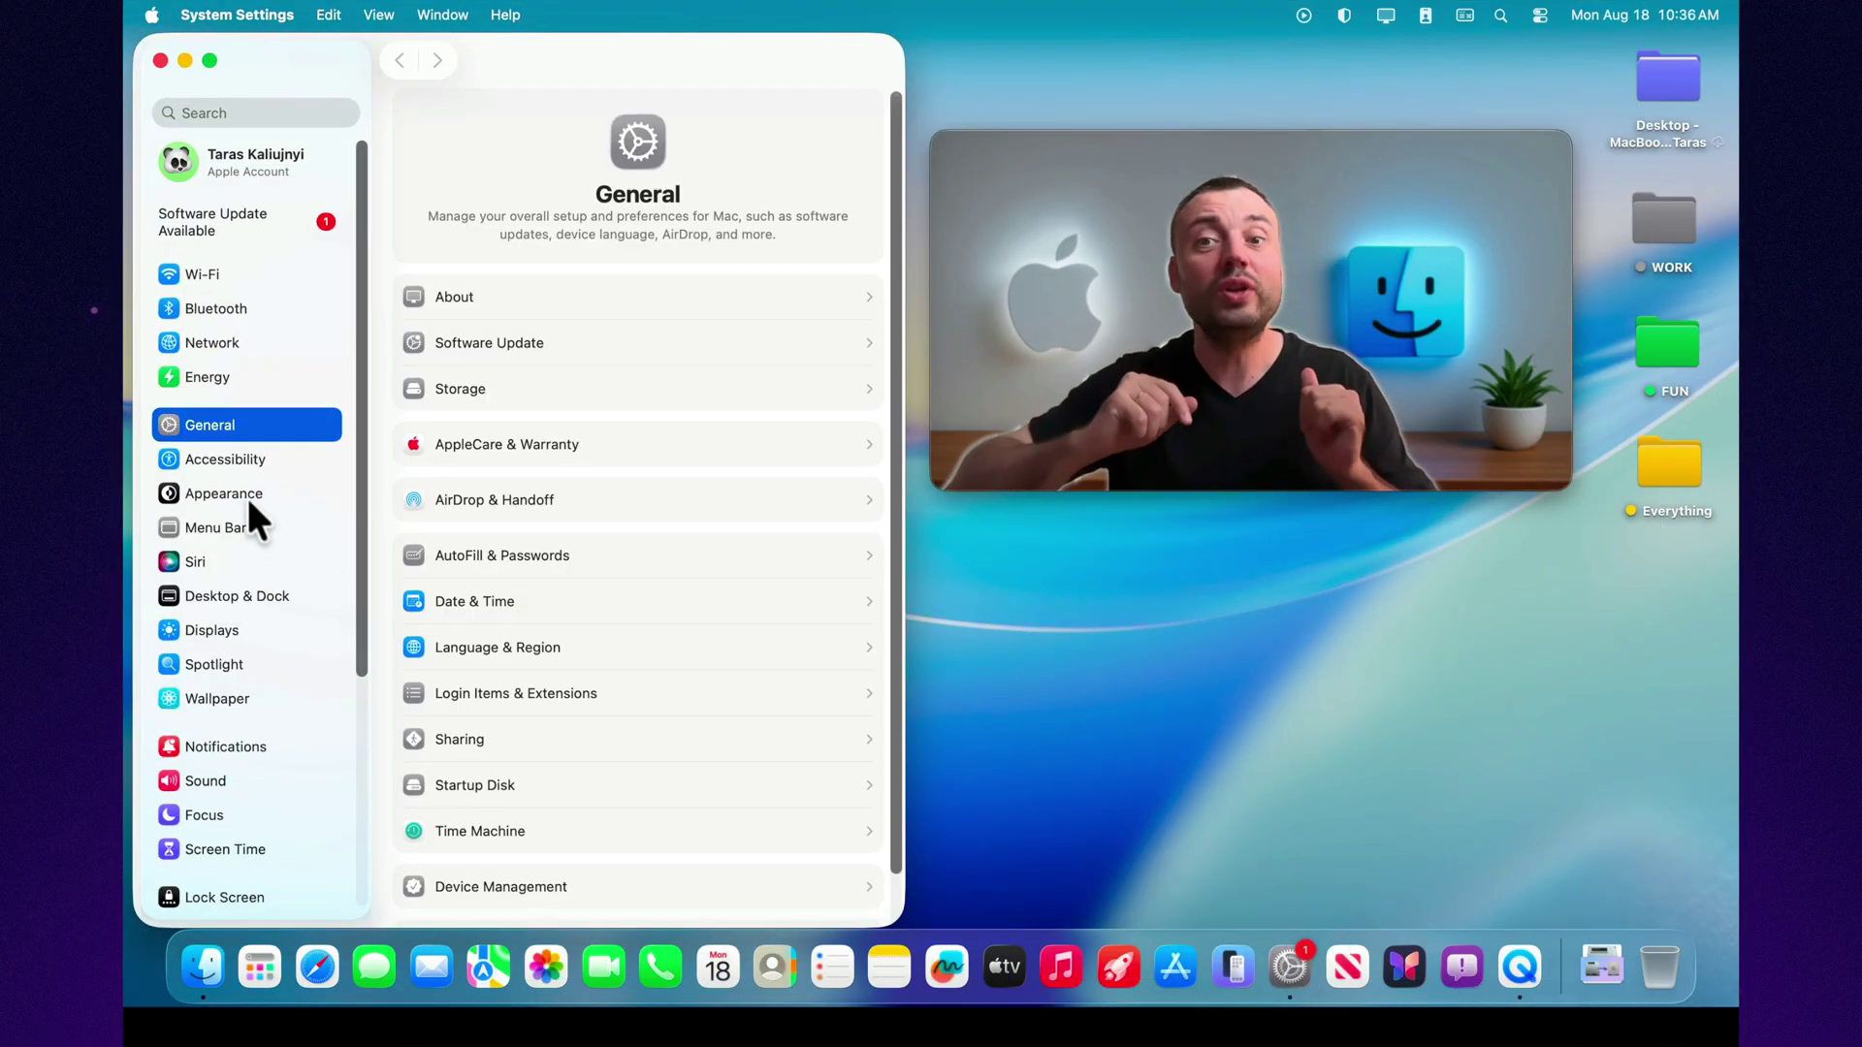
{"action": "left_click", "coordinate": [247, 494]}
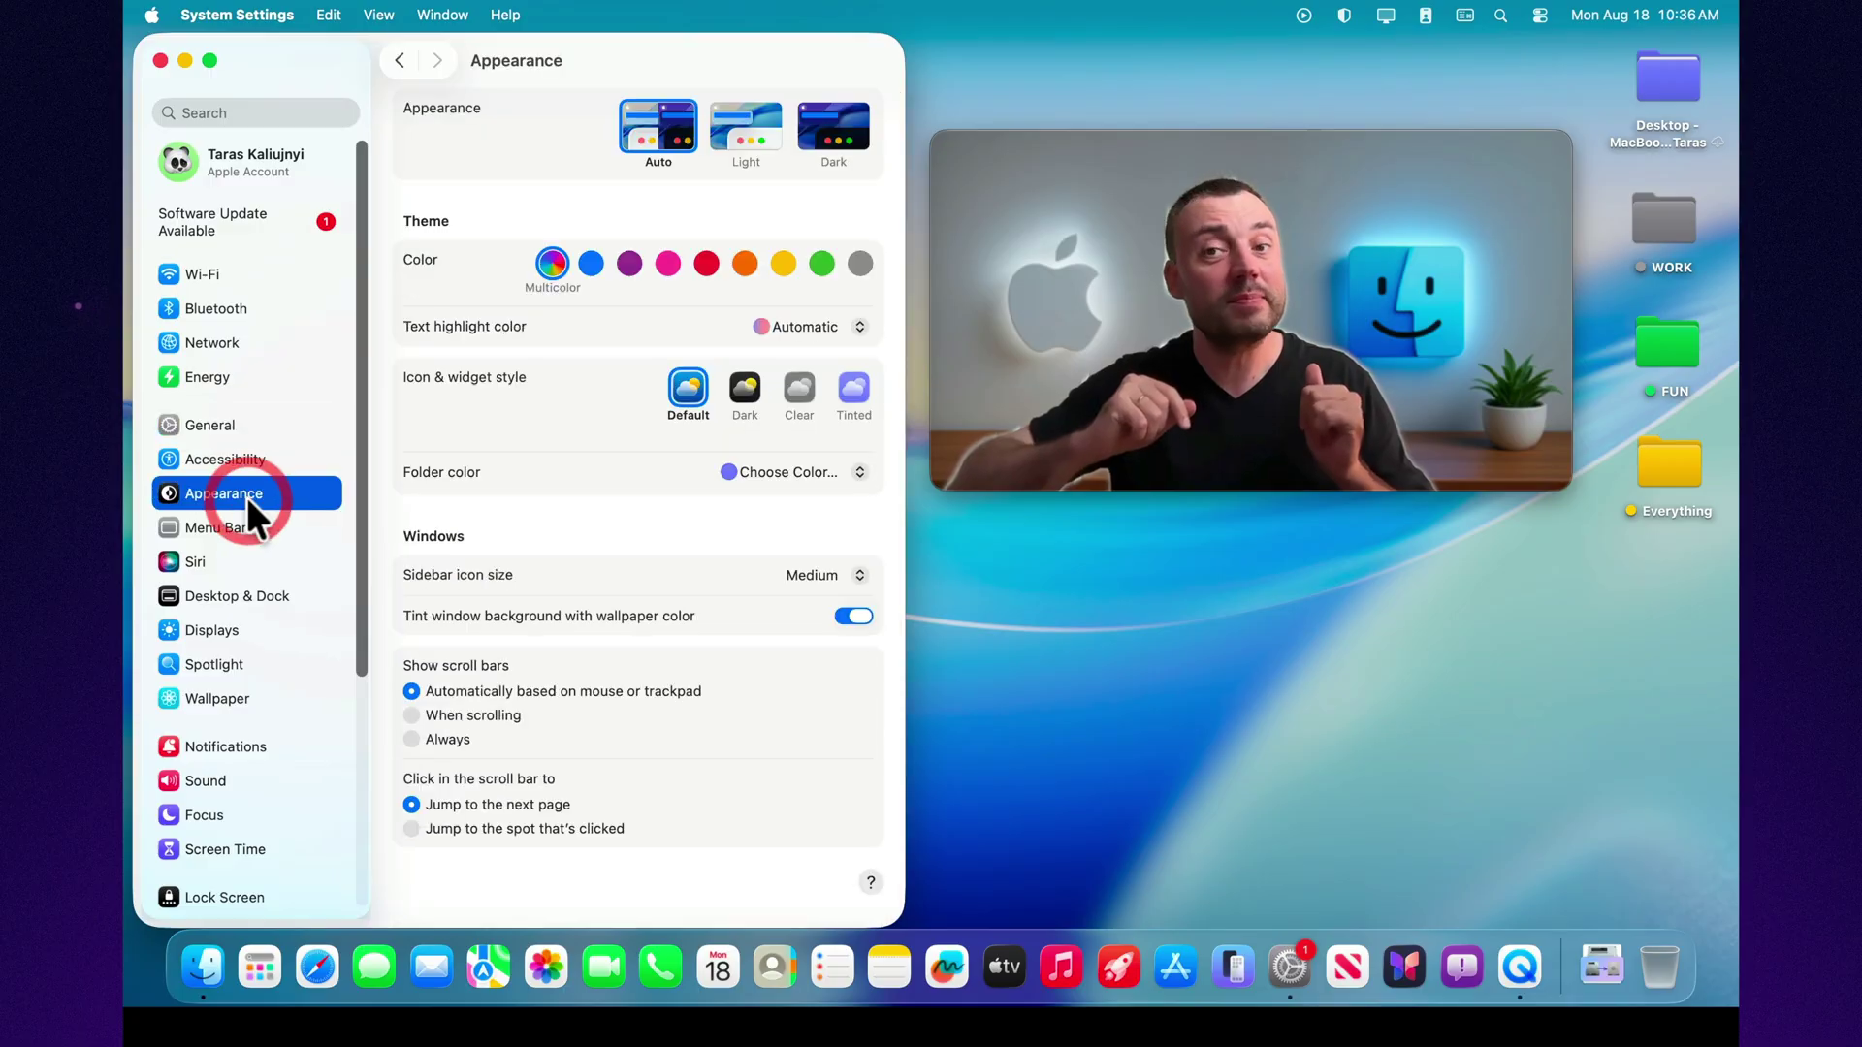
{"action": "left_click", "coordinate": [742, 389]}
{"action": "left_click", "coordinate": [793, 392]}
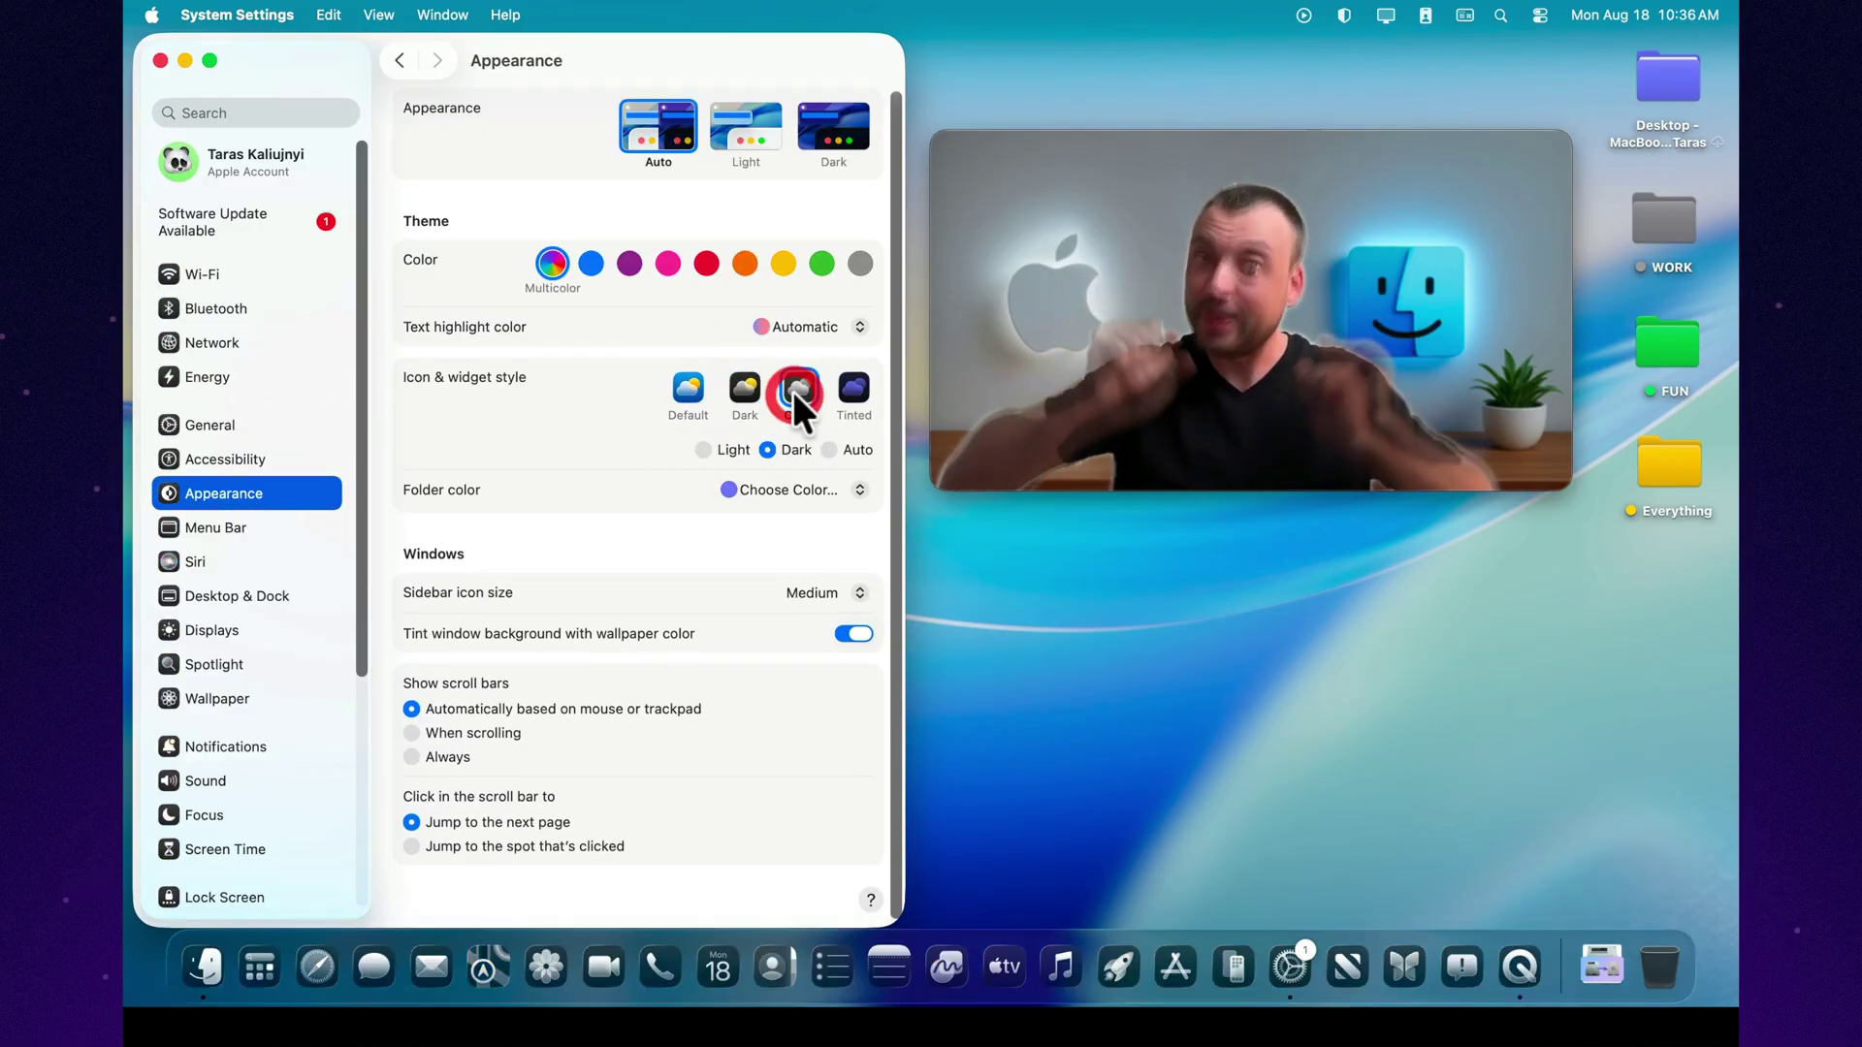
{"action": "left_click", "coordinate": [853, 388]}
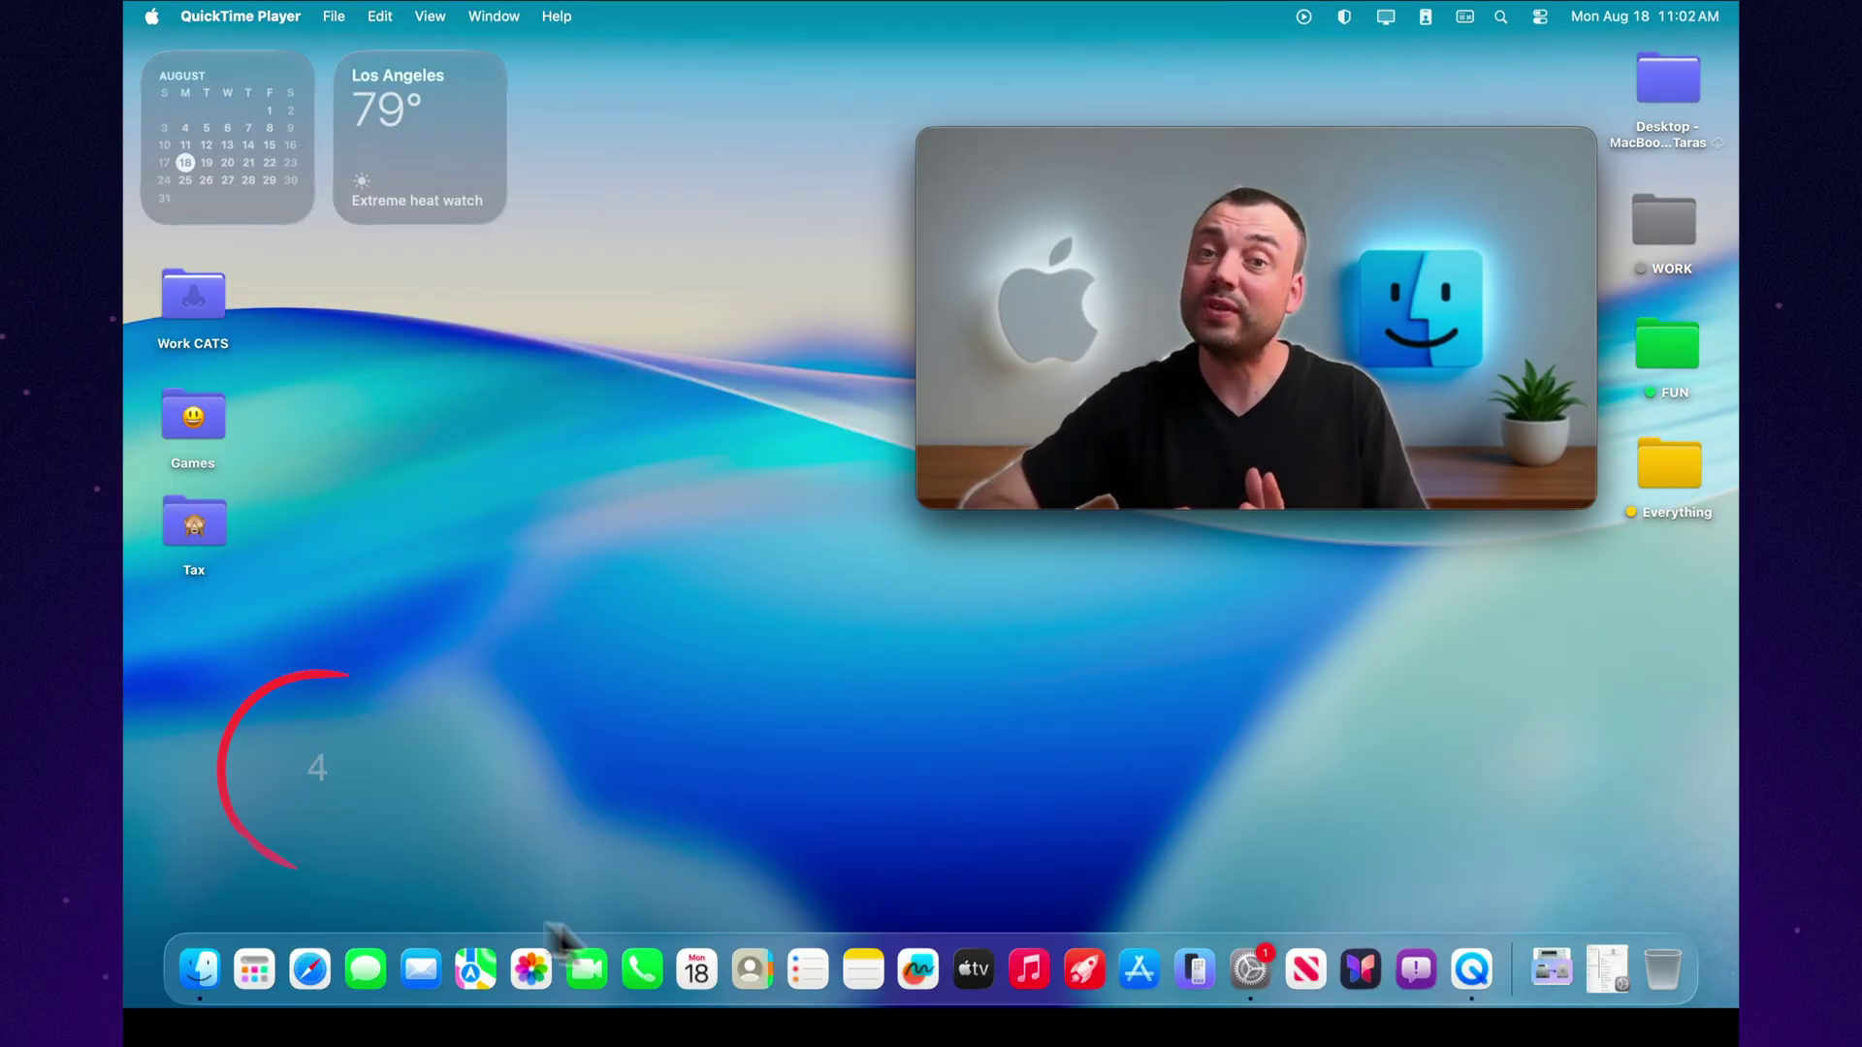
Switch on Reduce transparency under Accessibility > Display
{"action": "left_click", "coordinate": [1250, 970]}
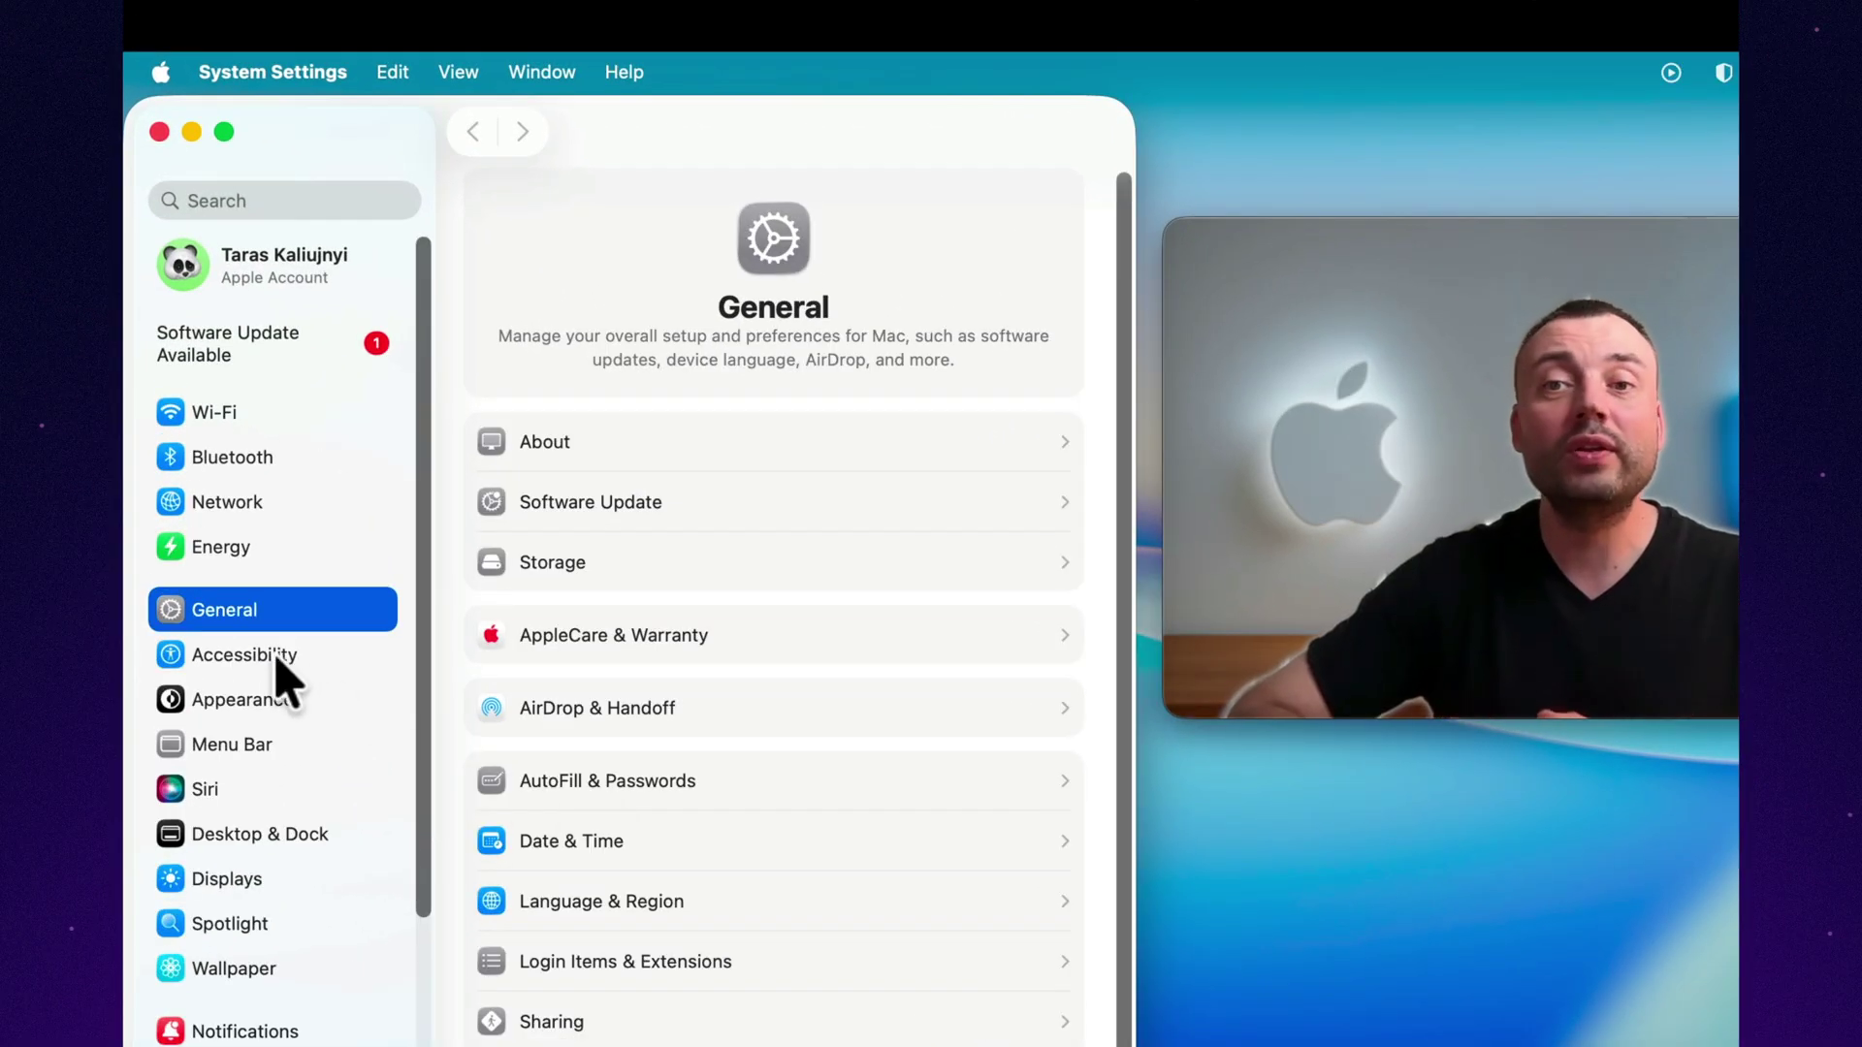
{"action": "left_click", "coordinate": [264, 596]}
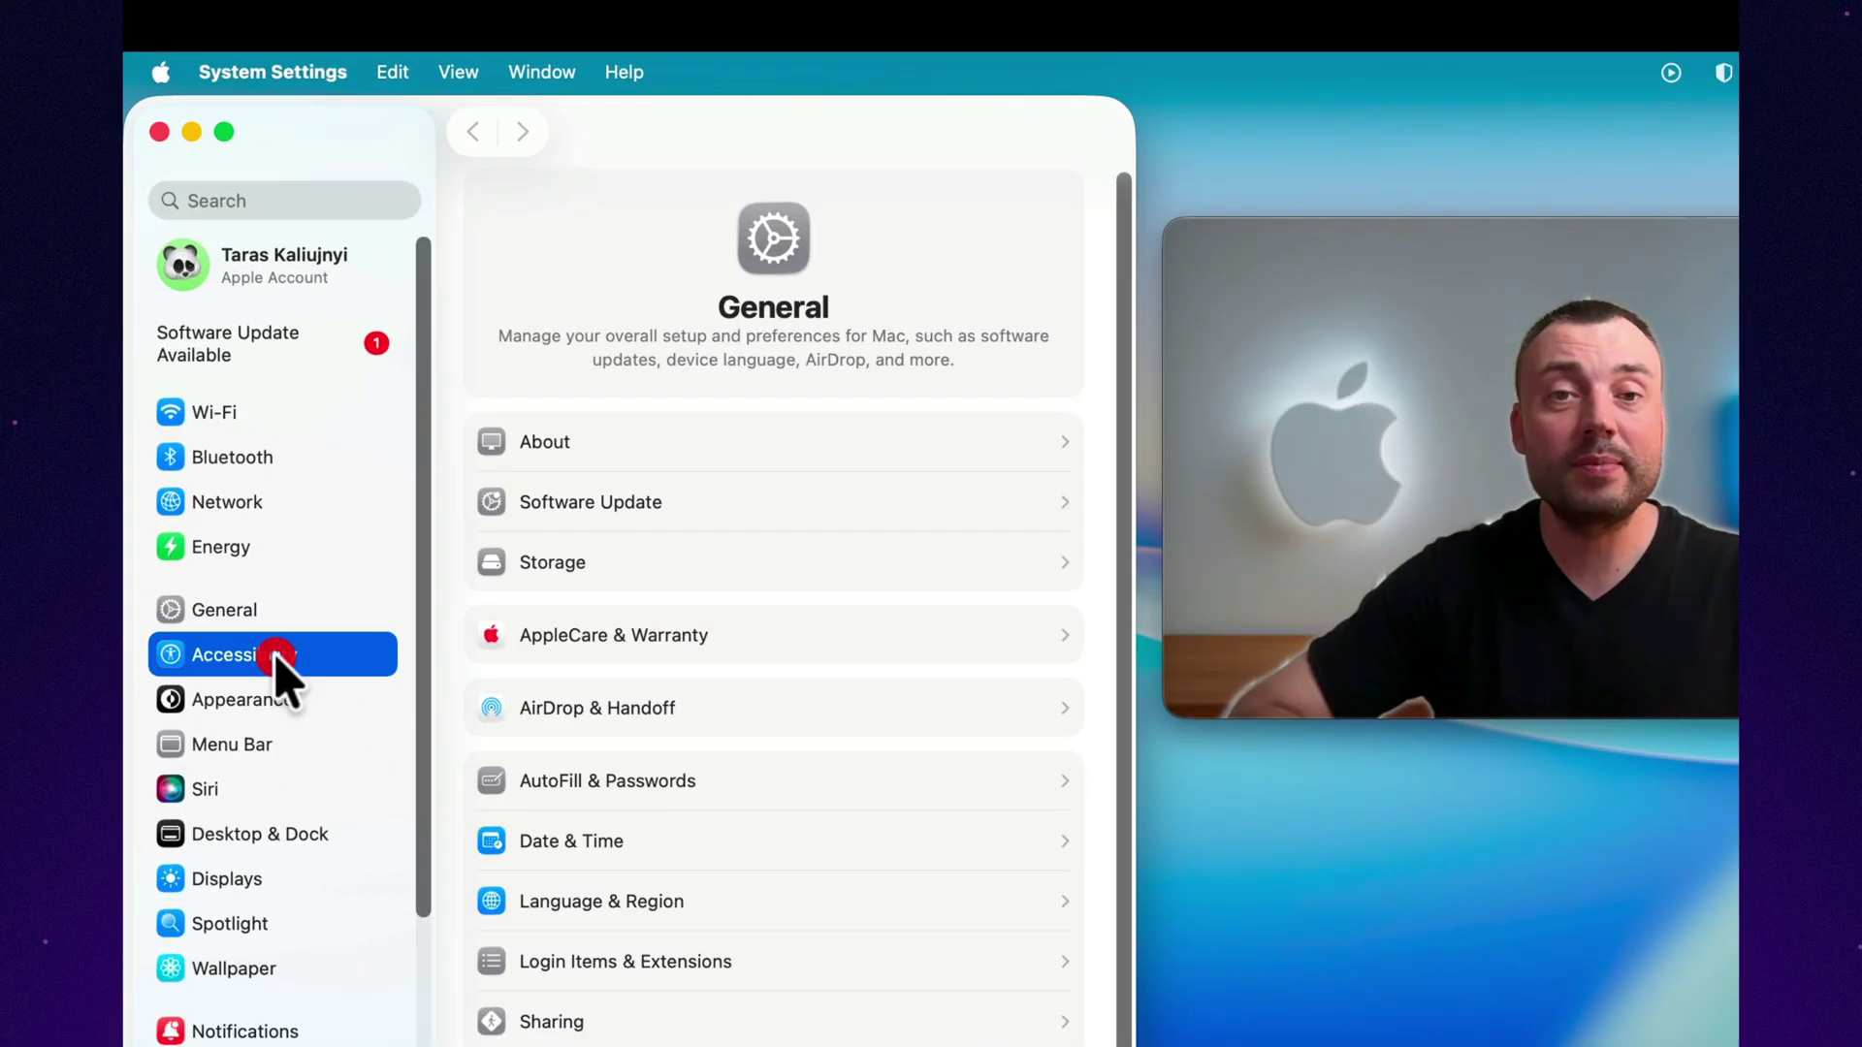
{"action": "left_click", "coordinate": [610, 566]}
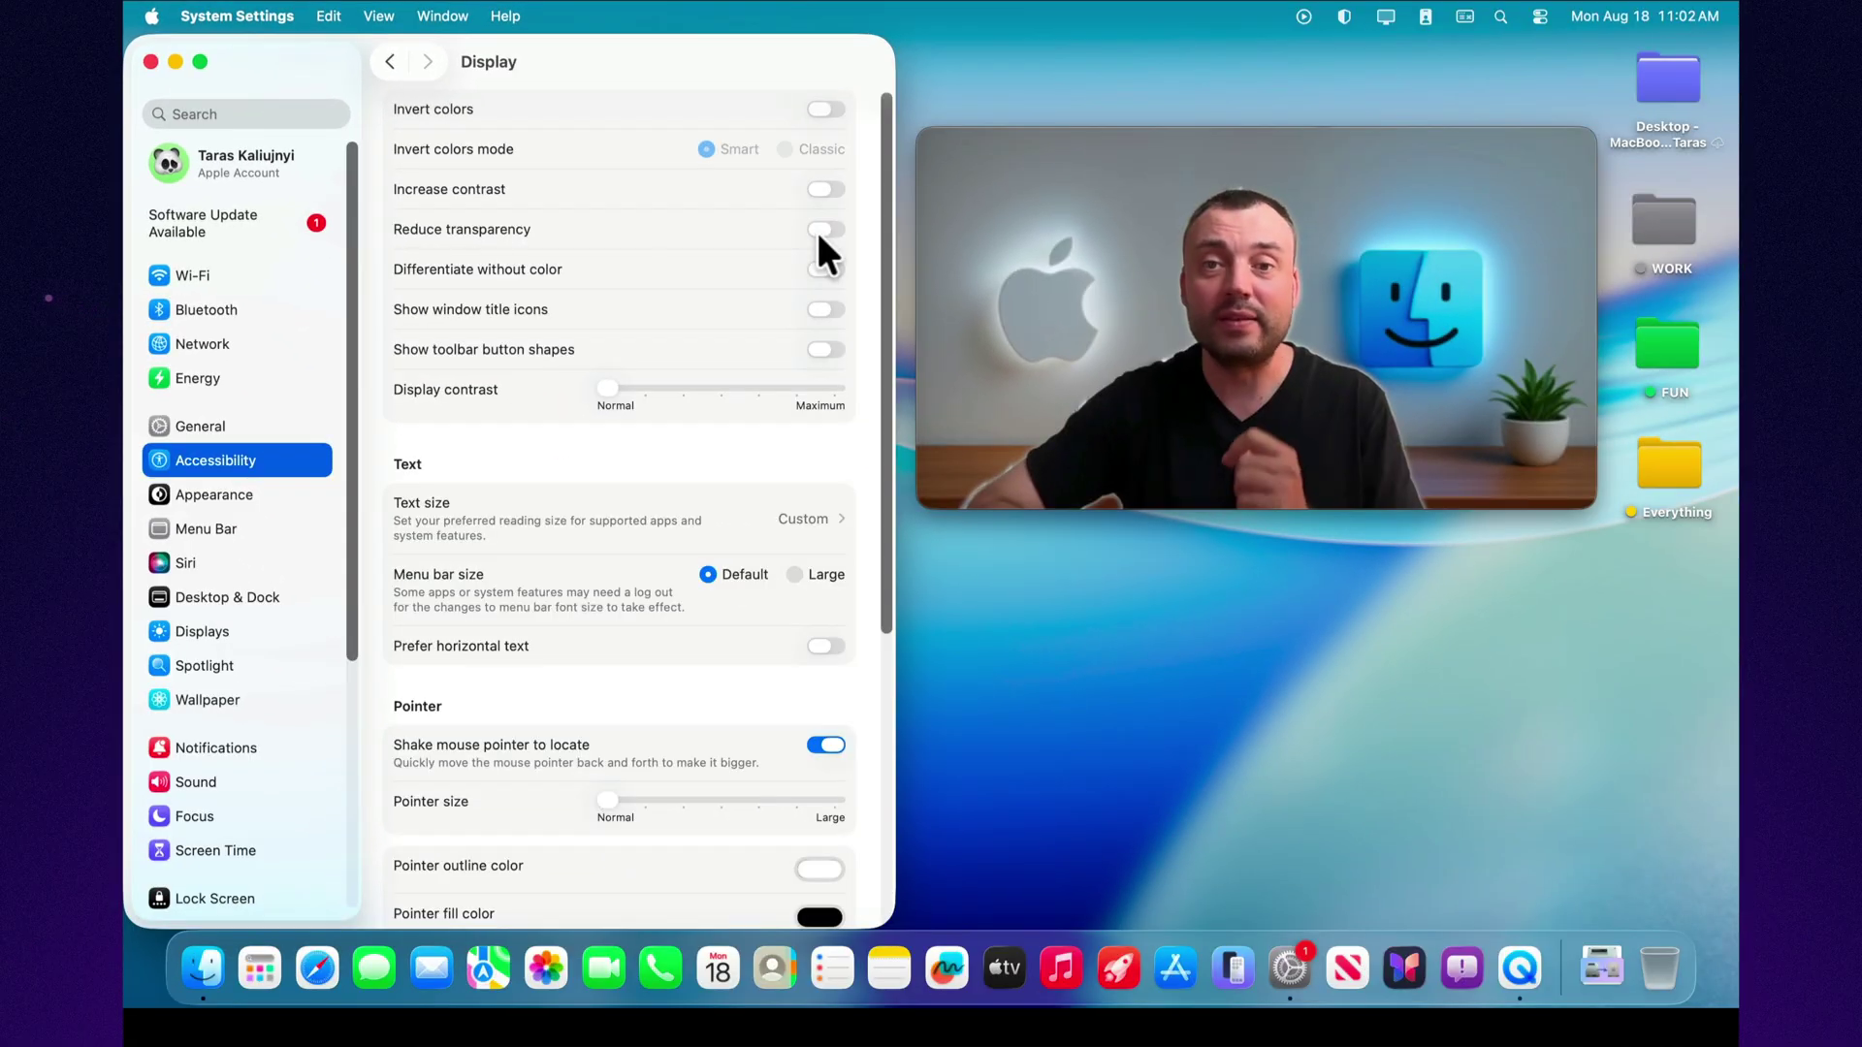
{"action": "left_click", "coordinate": [1044, 351]}
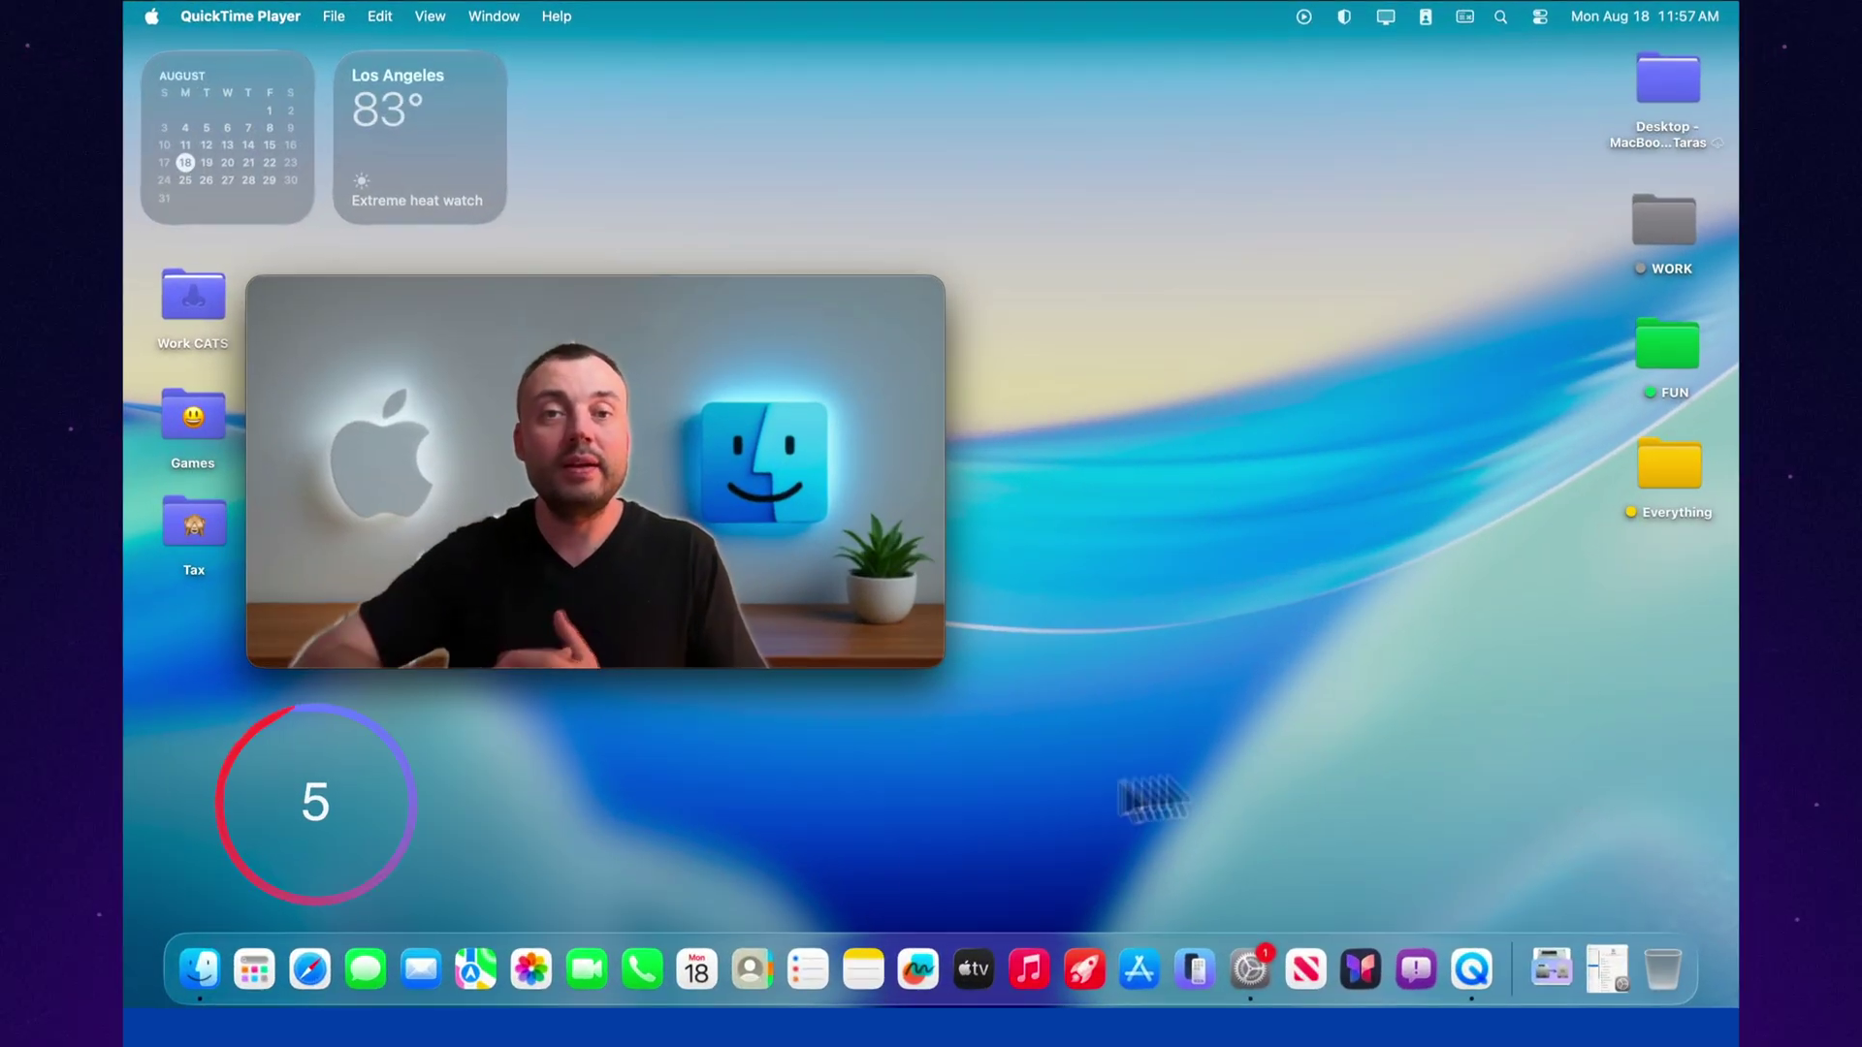
Set a Custom screen saver using the first Landscape option, Tahoe Day
{"action": "left_click", "coordinate": [1249, 965]}
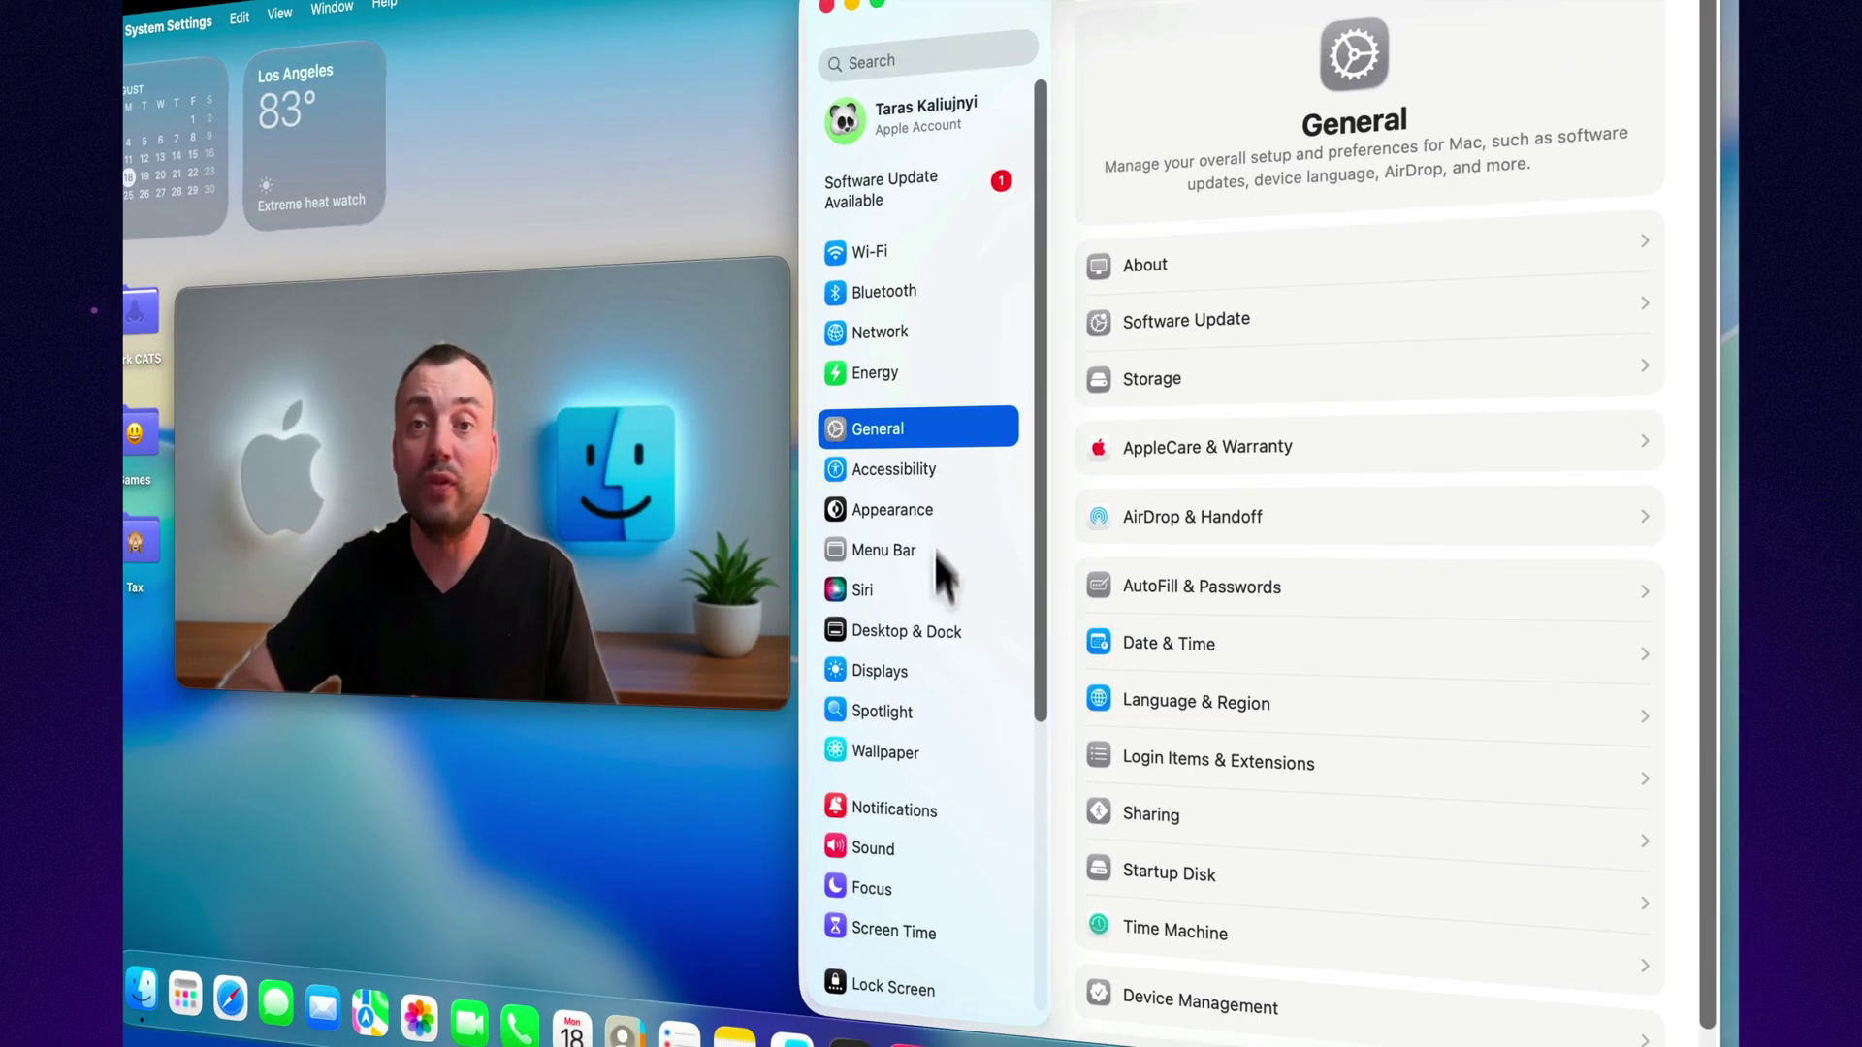
{"action": "left_click", "coordinate": [890, 744]}
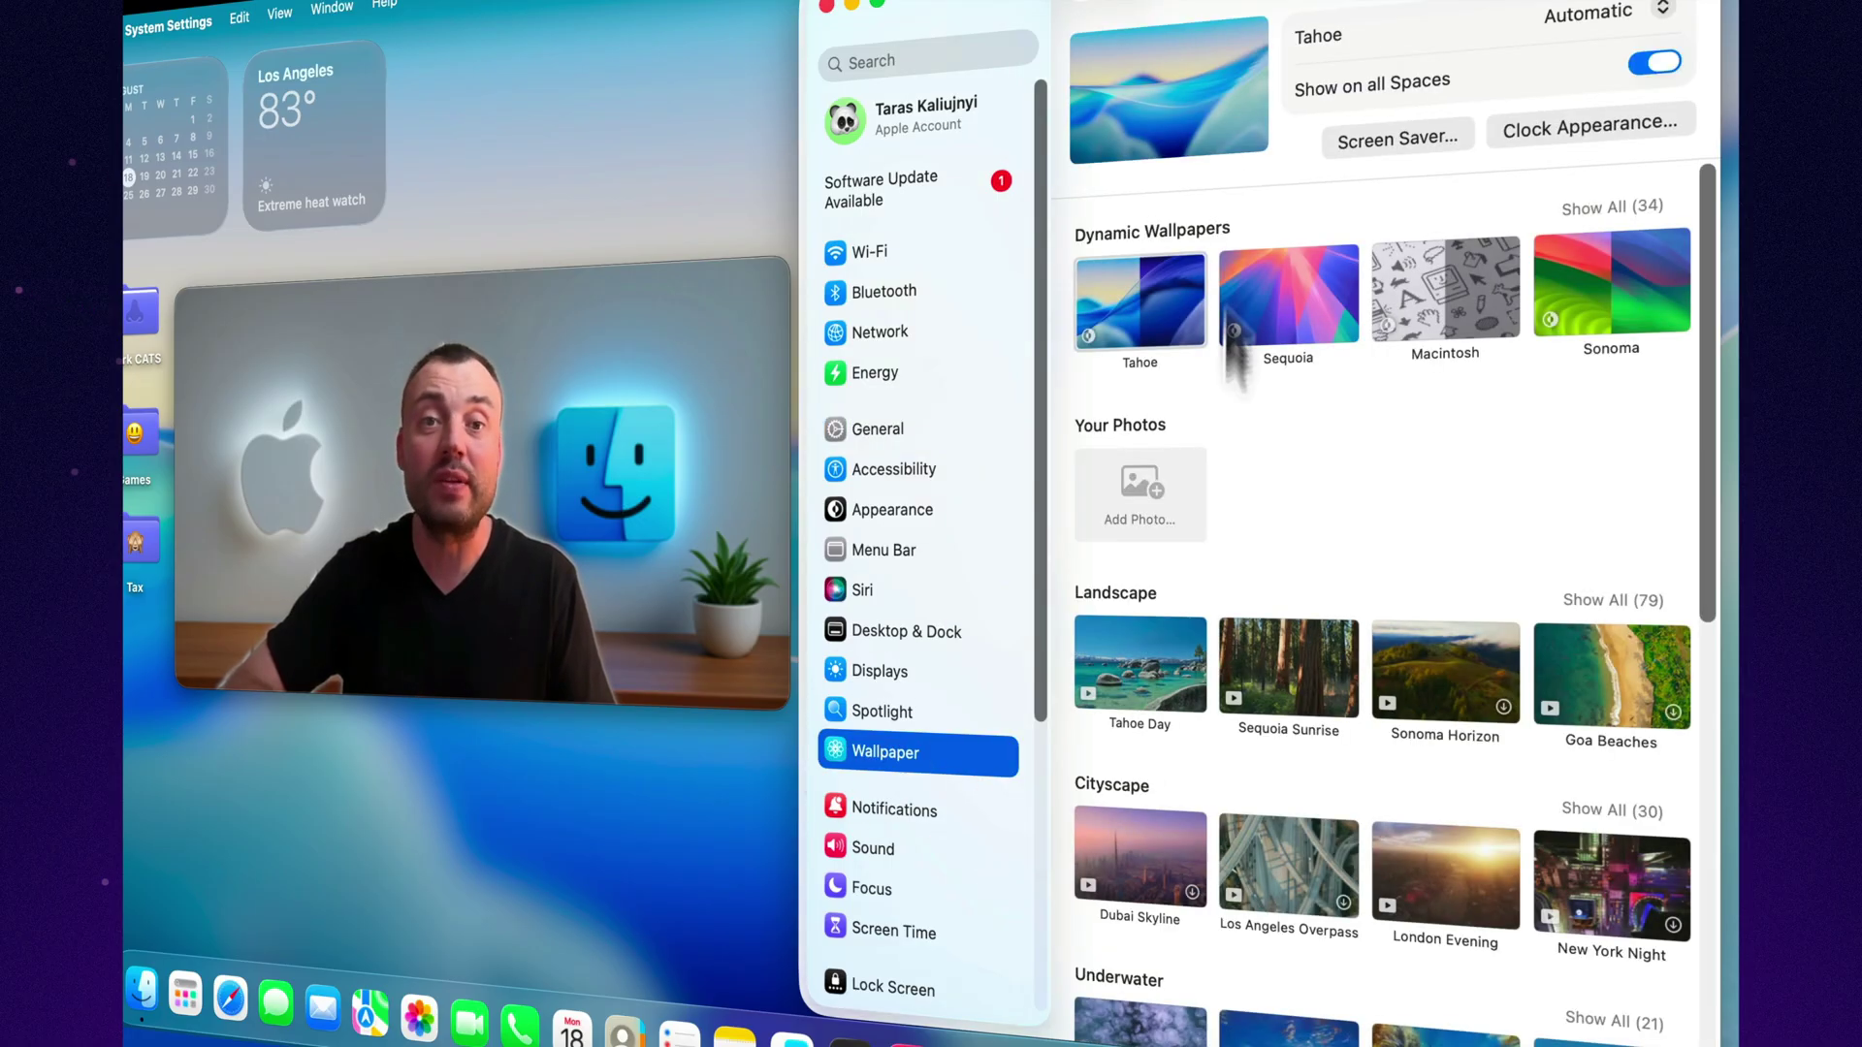
{"action": "left_click", "coordinate": [1416, 145]}
{"action": "left_click", "coordinate": [1445, 576]}
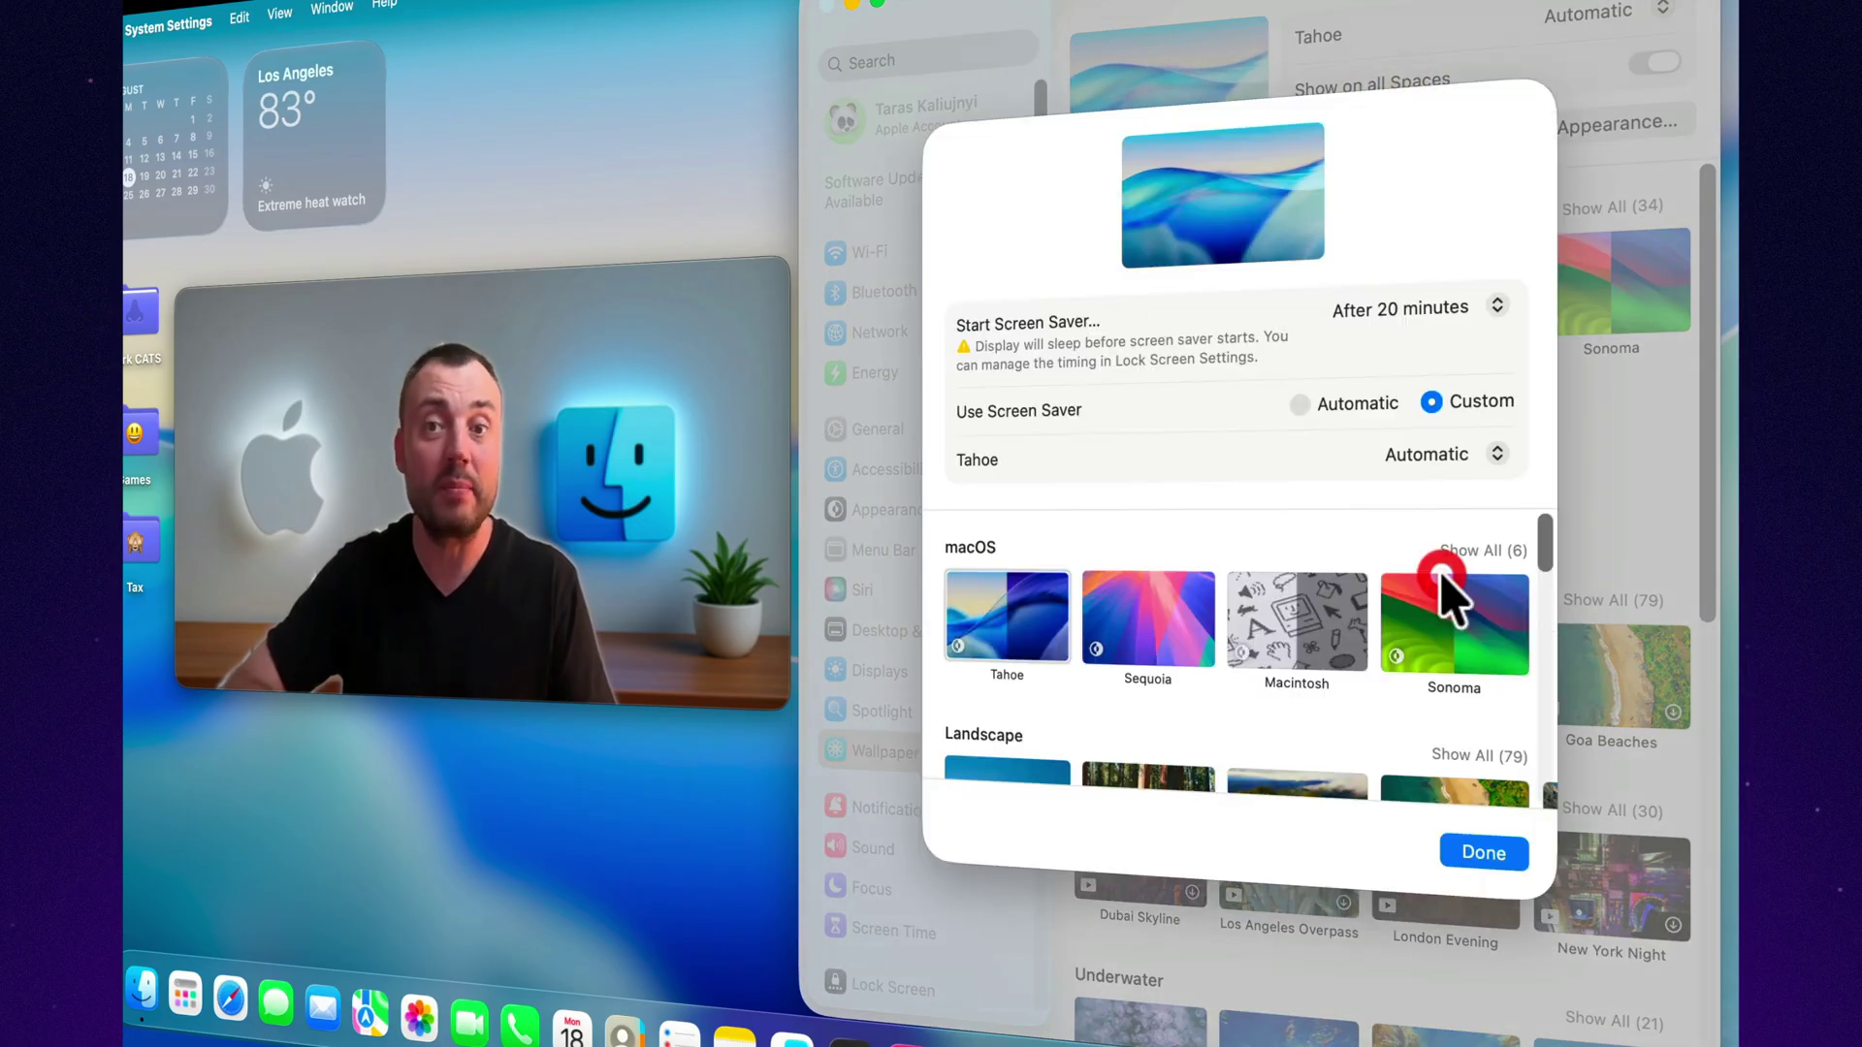
{"action": "scroll", "coordinate": [1018, 679], "scroll_direction": "down", "scroll_amount": 2}
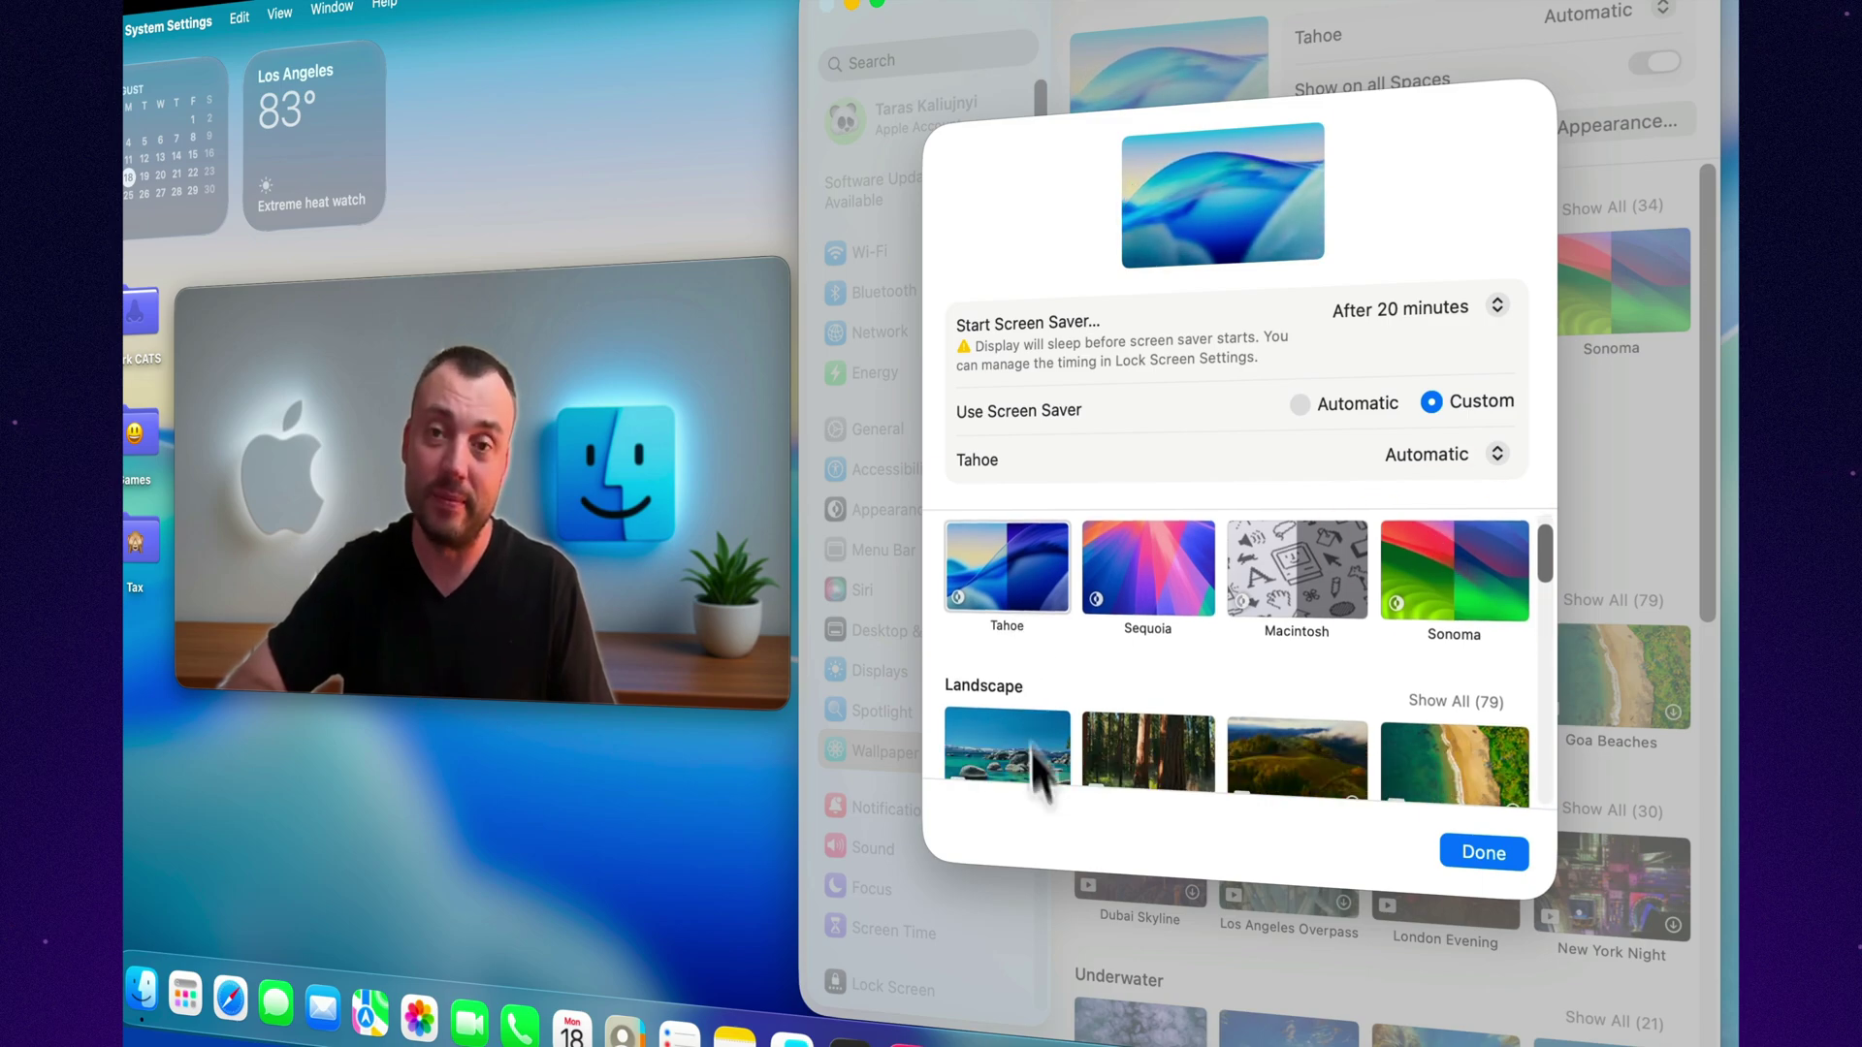
{"action": "left_click", "coordinate": [1032, 761]}
{"action": "left_click", "coordinate": [1481, 850]}
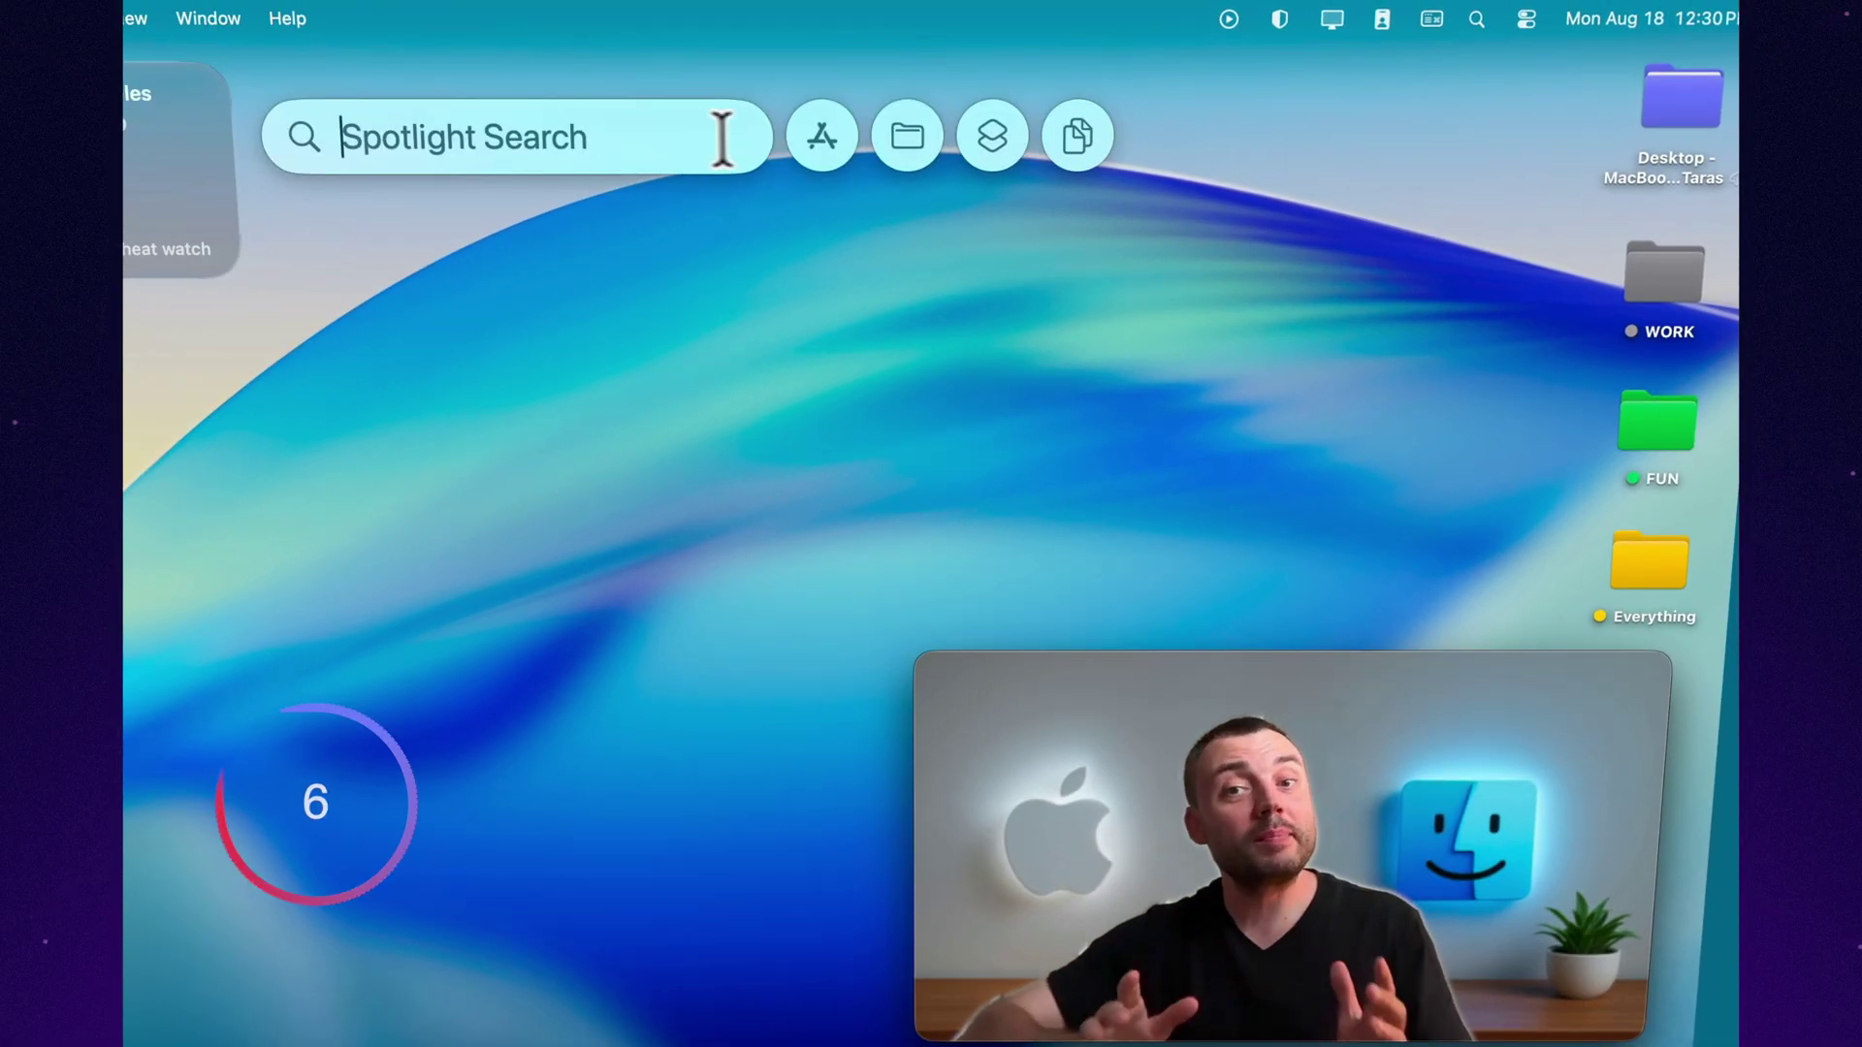
Filter Spotlight to Applications, then switch it to Clipboard history
{"action": "left_click", "coordinate": [982, 111]}
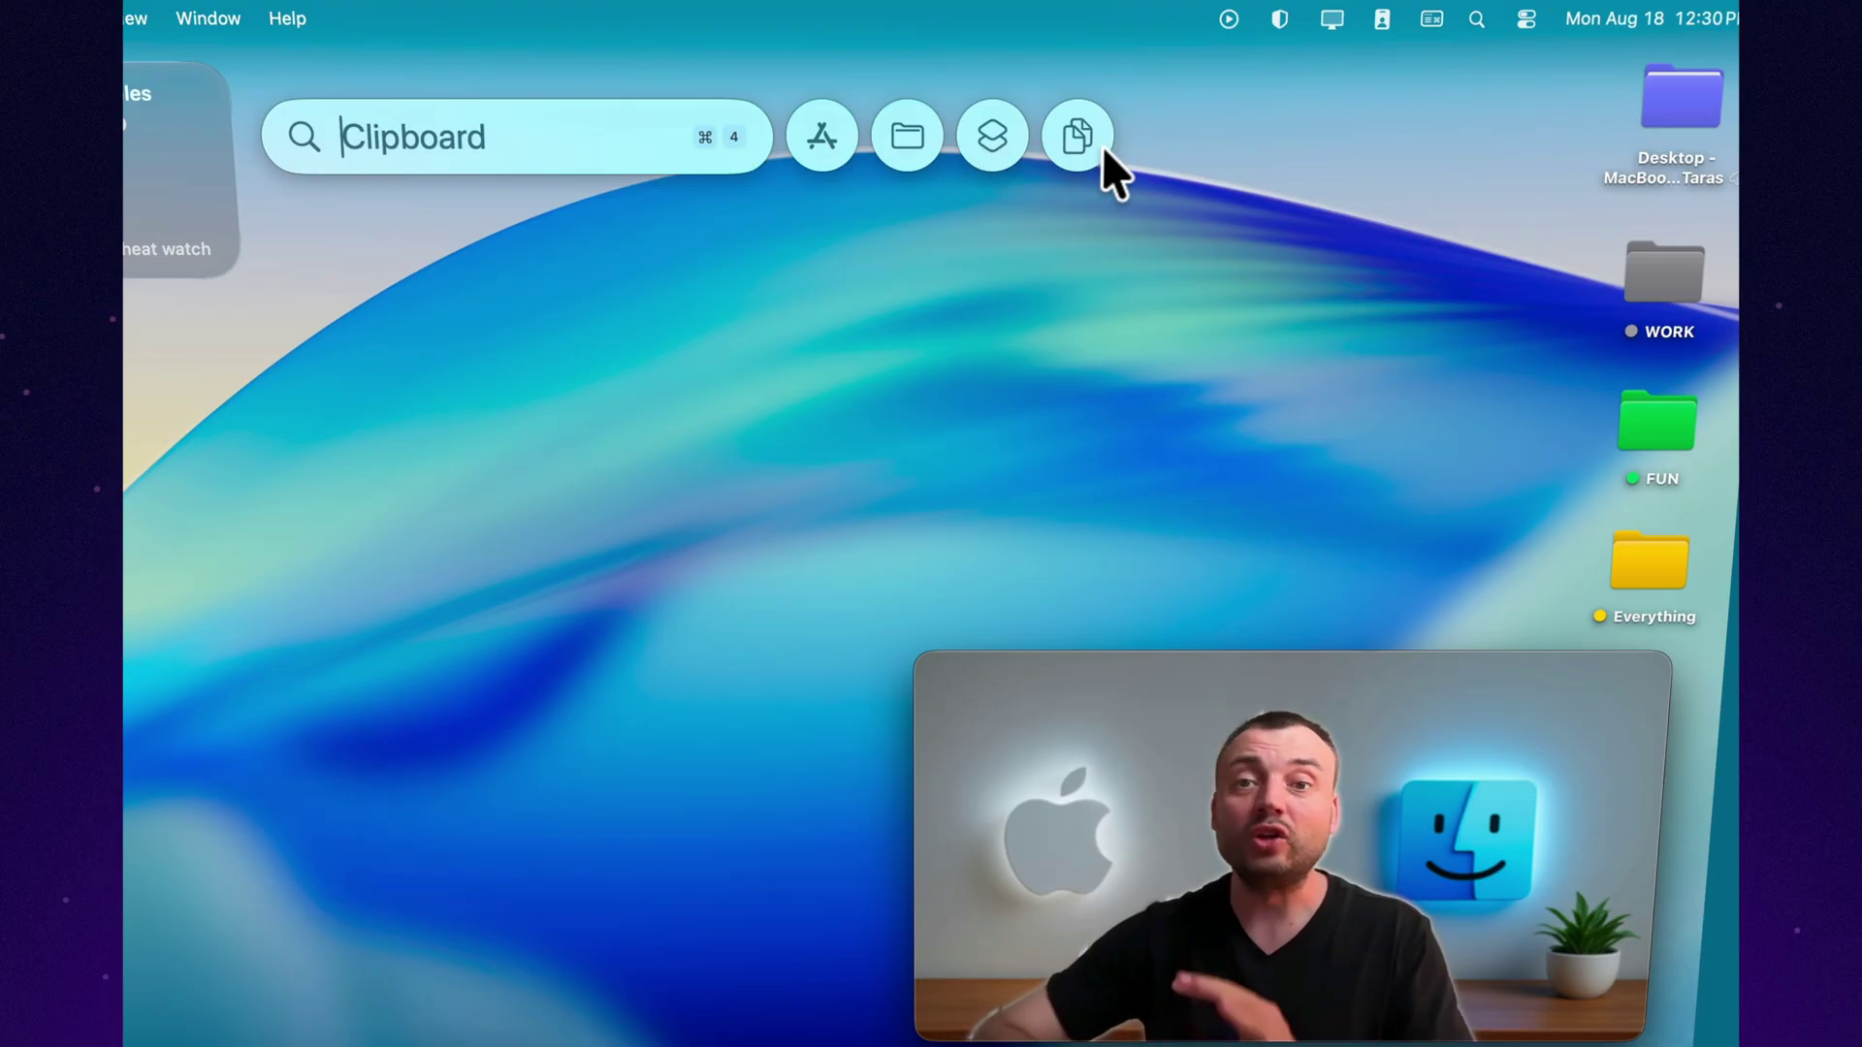
{"action": "left_click", "coordinate": [791, 122]}
{"action": "left_click", "coordinate": [1065, 136]}
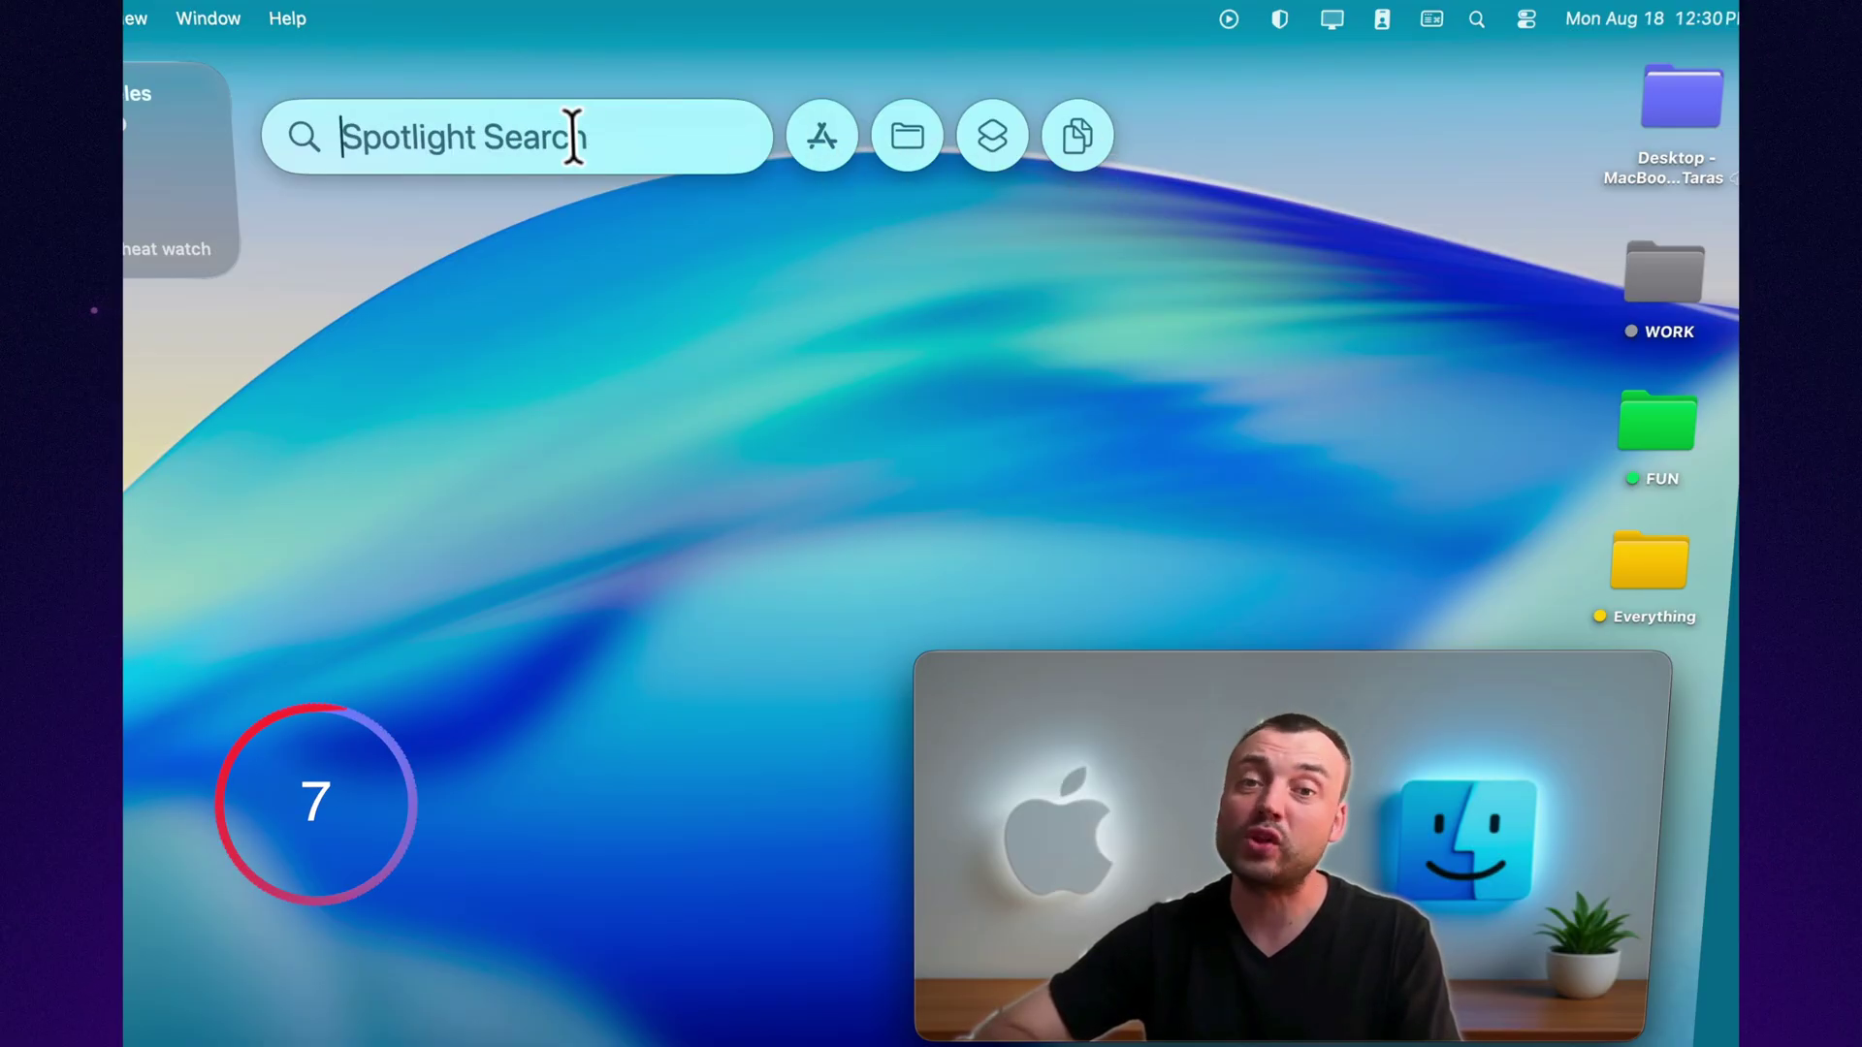
Search for 'stocks', clear it, and recall earlier searches from history
{"action": "type", "text": "stocks"}
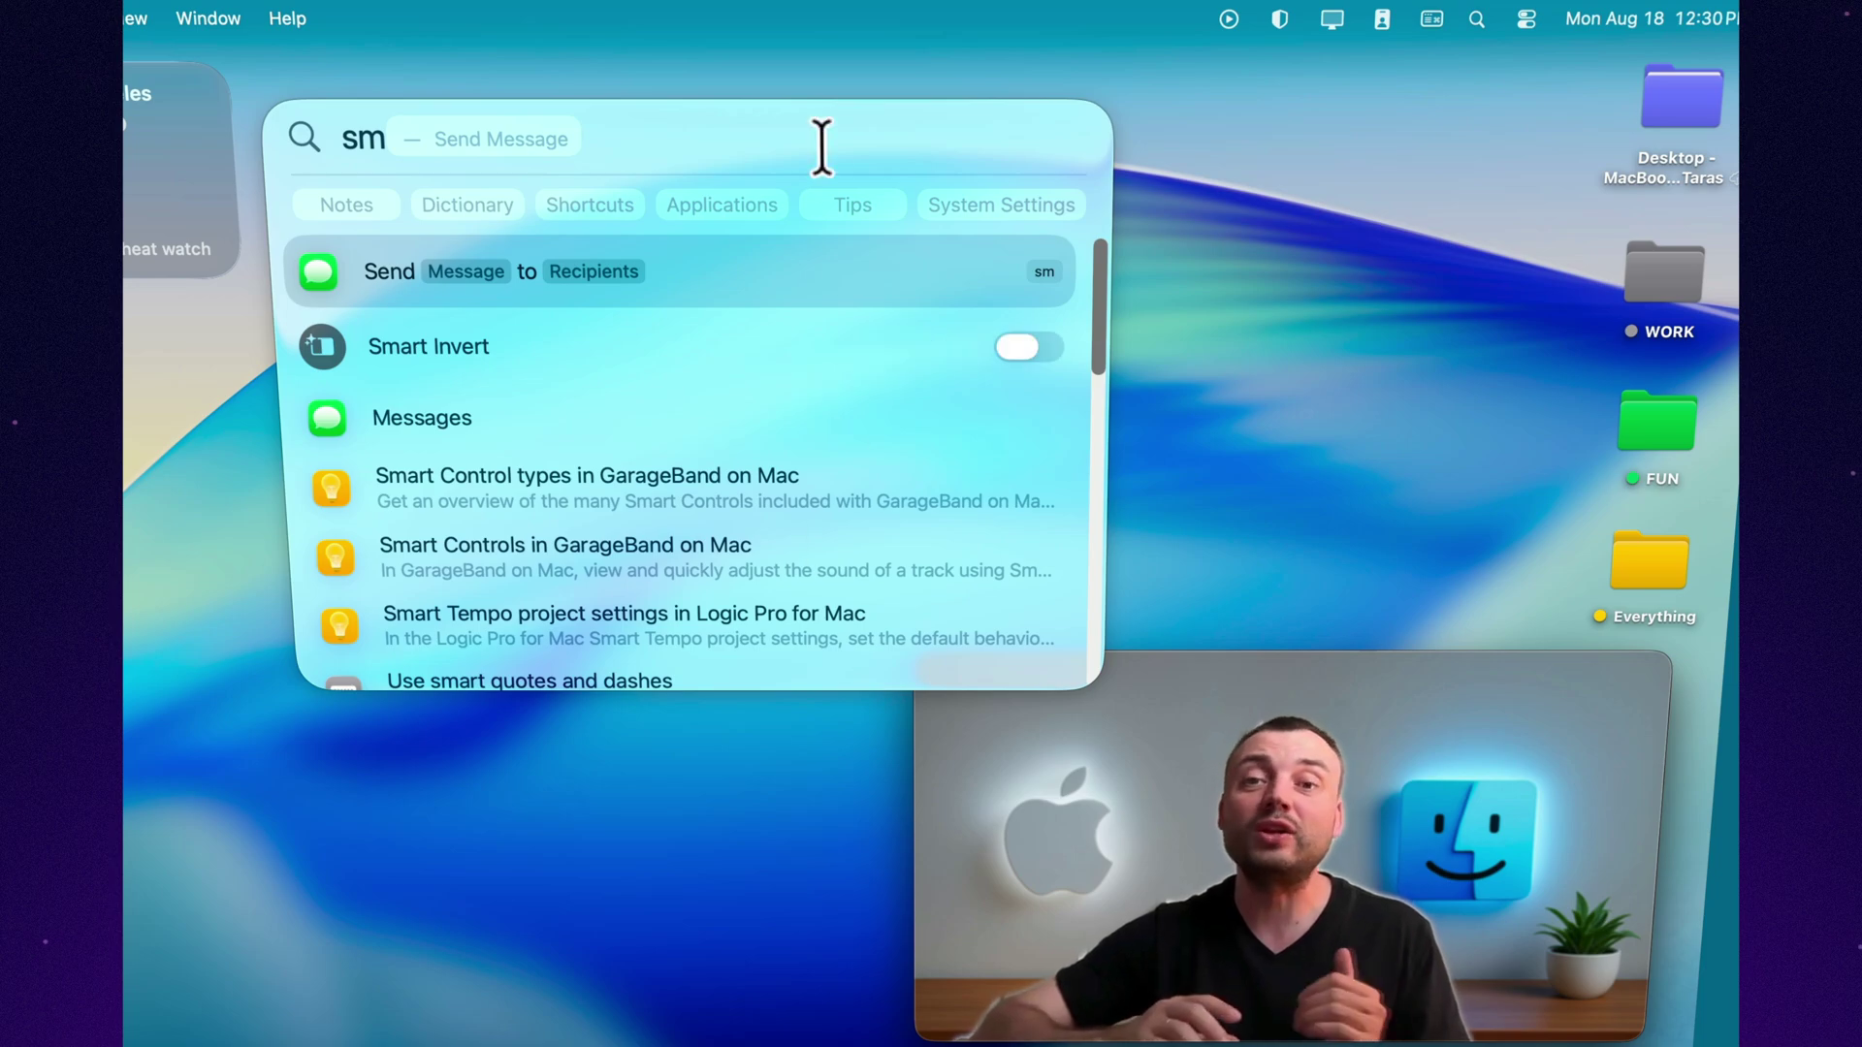
{"action": "key", "text": "BackSpace"}
{"action": "key", "text": "BackSpace"}
{"action": "key", "text": "BackSpace"}
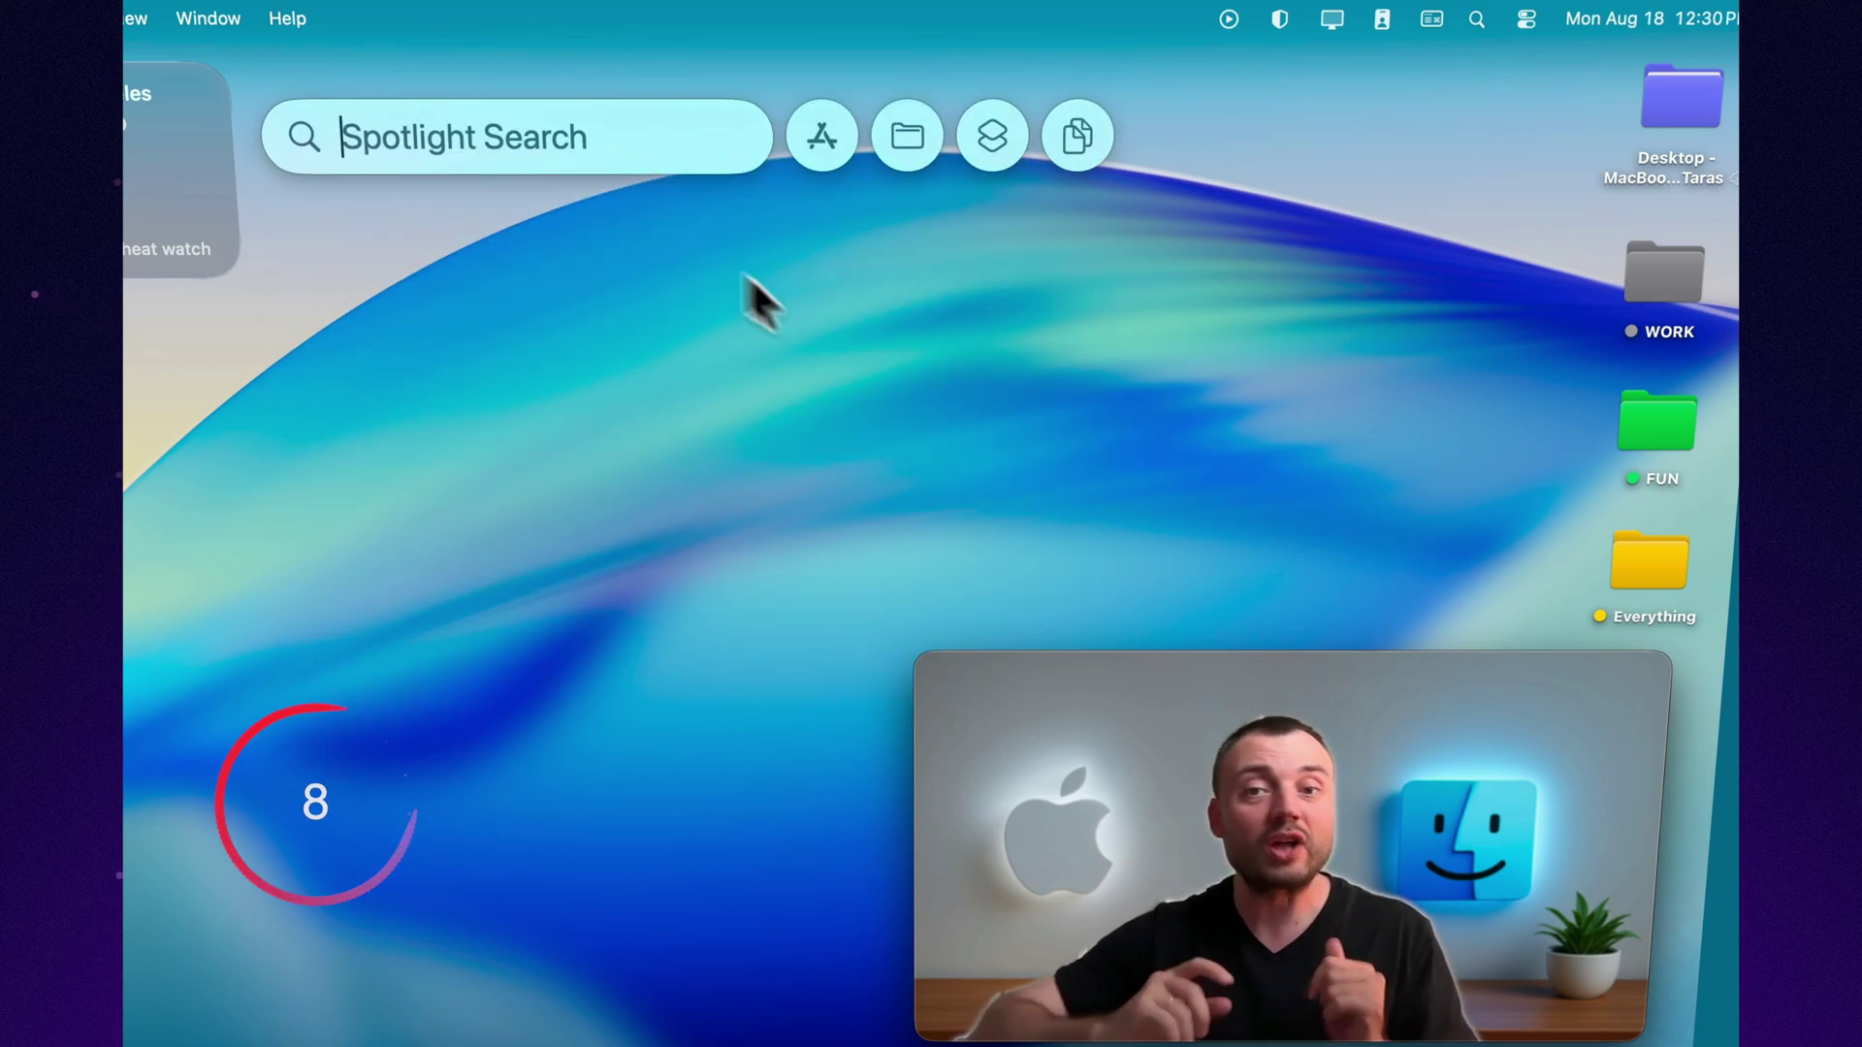
{"action": "key", "text": "Up"}
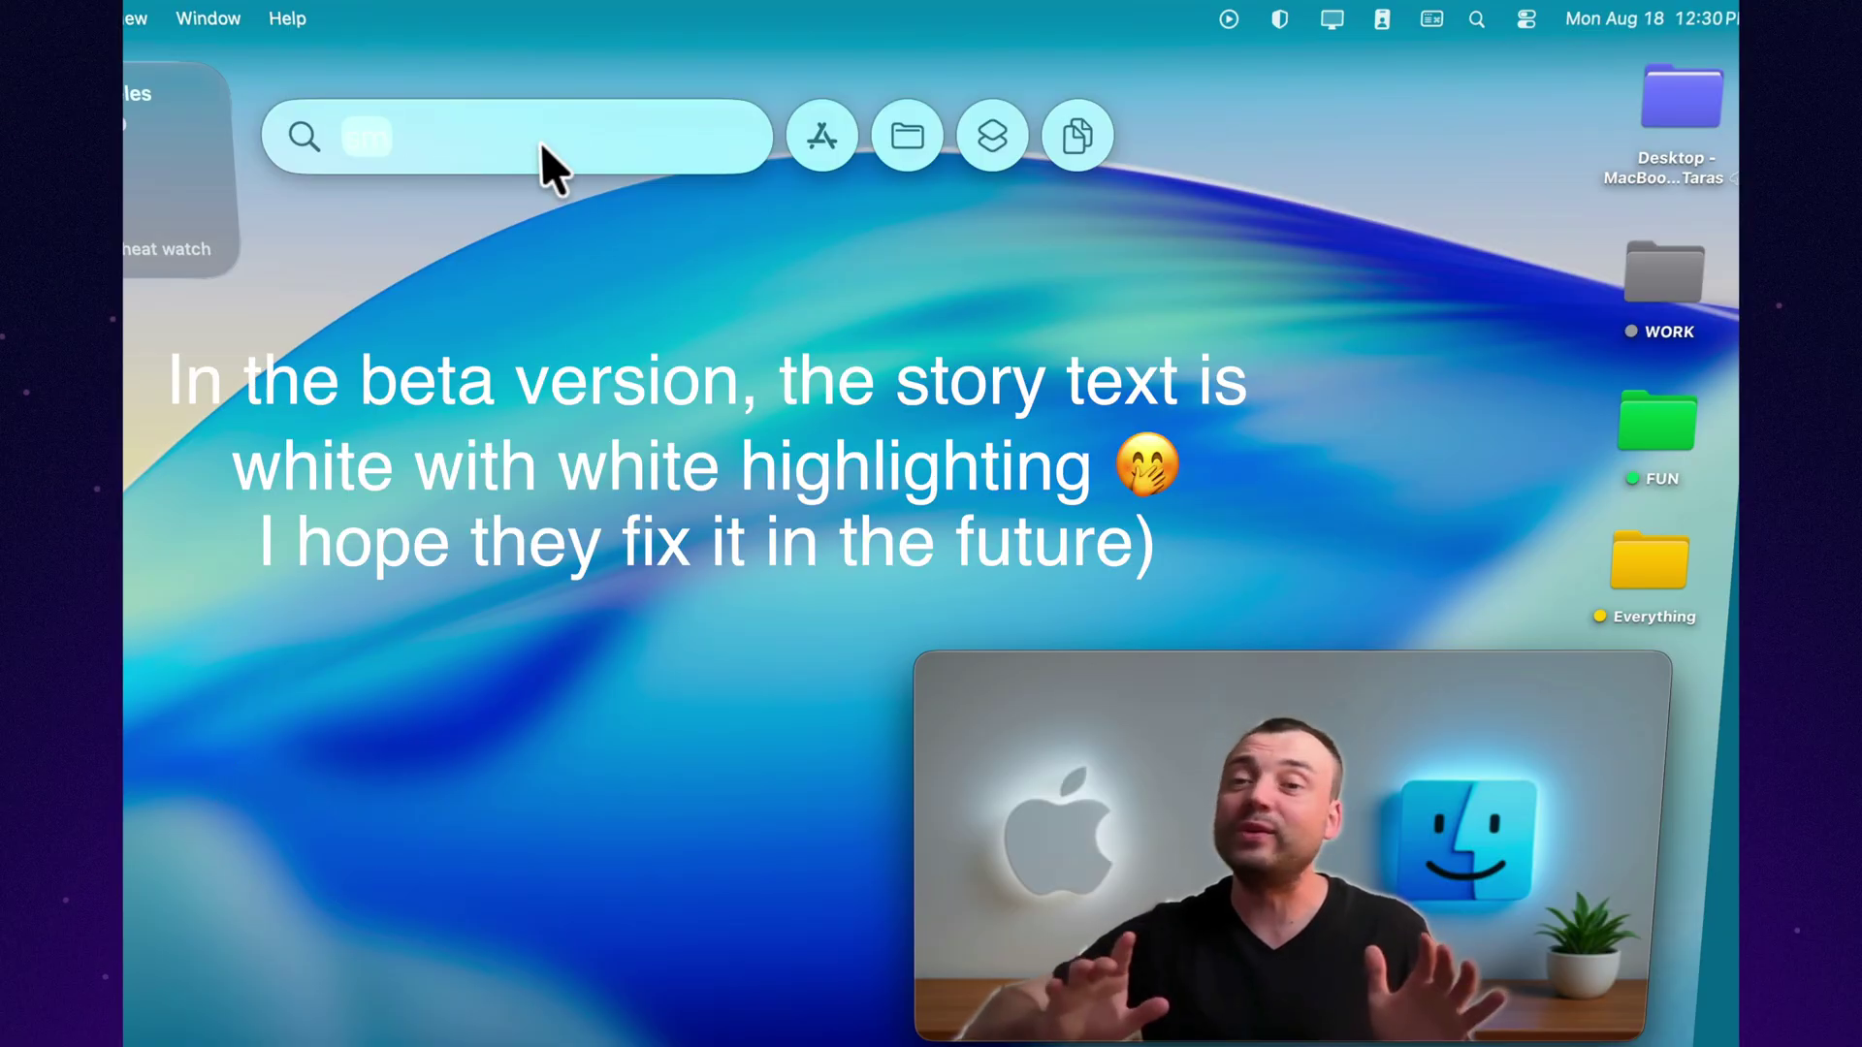
{"action": "key", "text": "Up"}
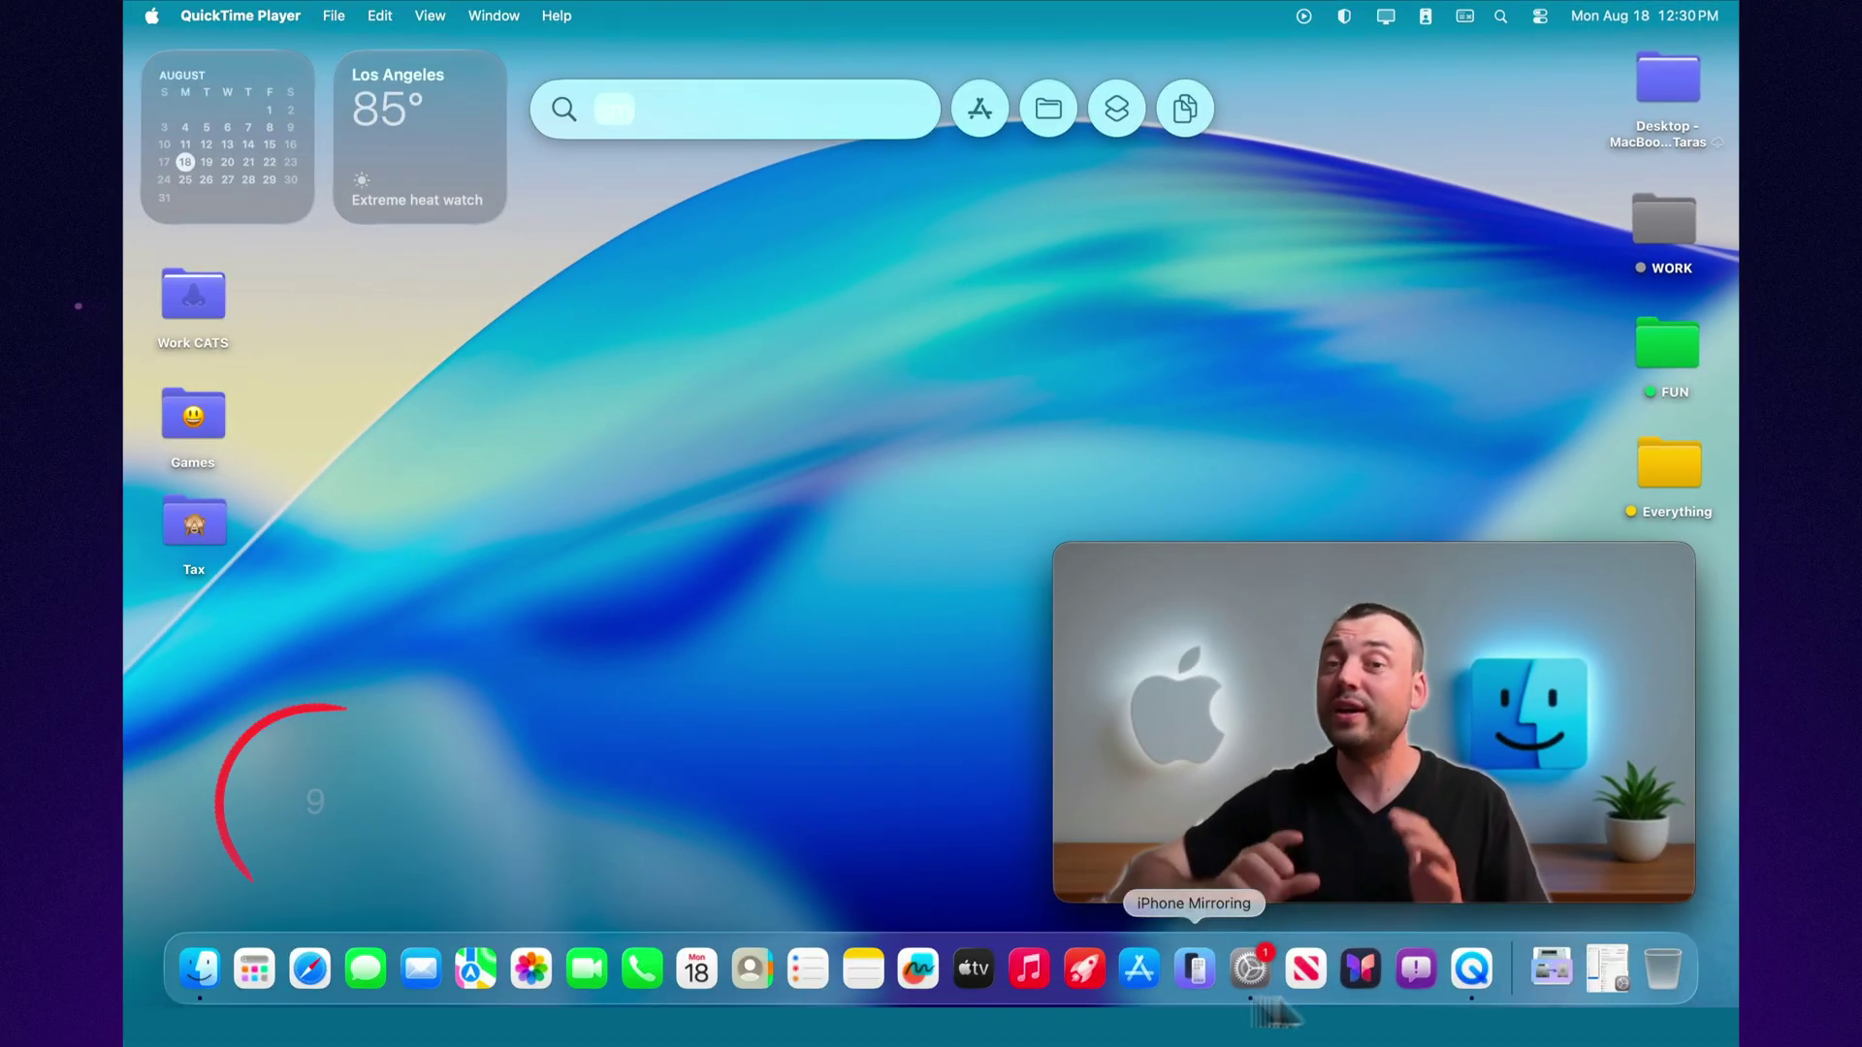
Turn off Books, Calculator, Calendar and Clock under Spotlight's Results from Apps
{"action": "left_click", "coordinate": [1605, 969]}
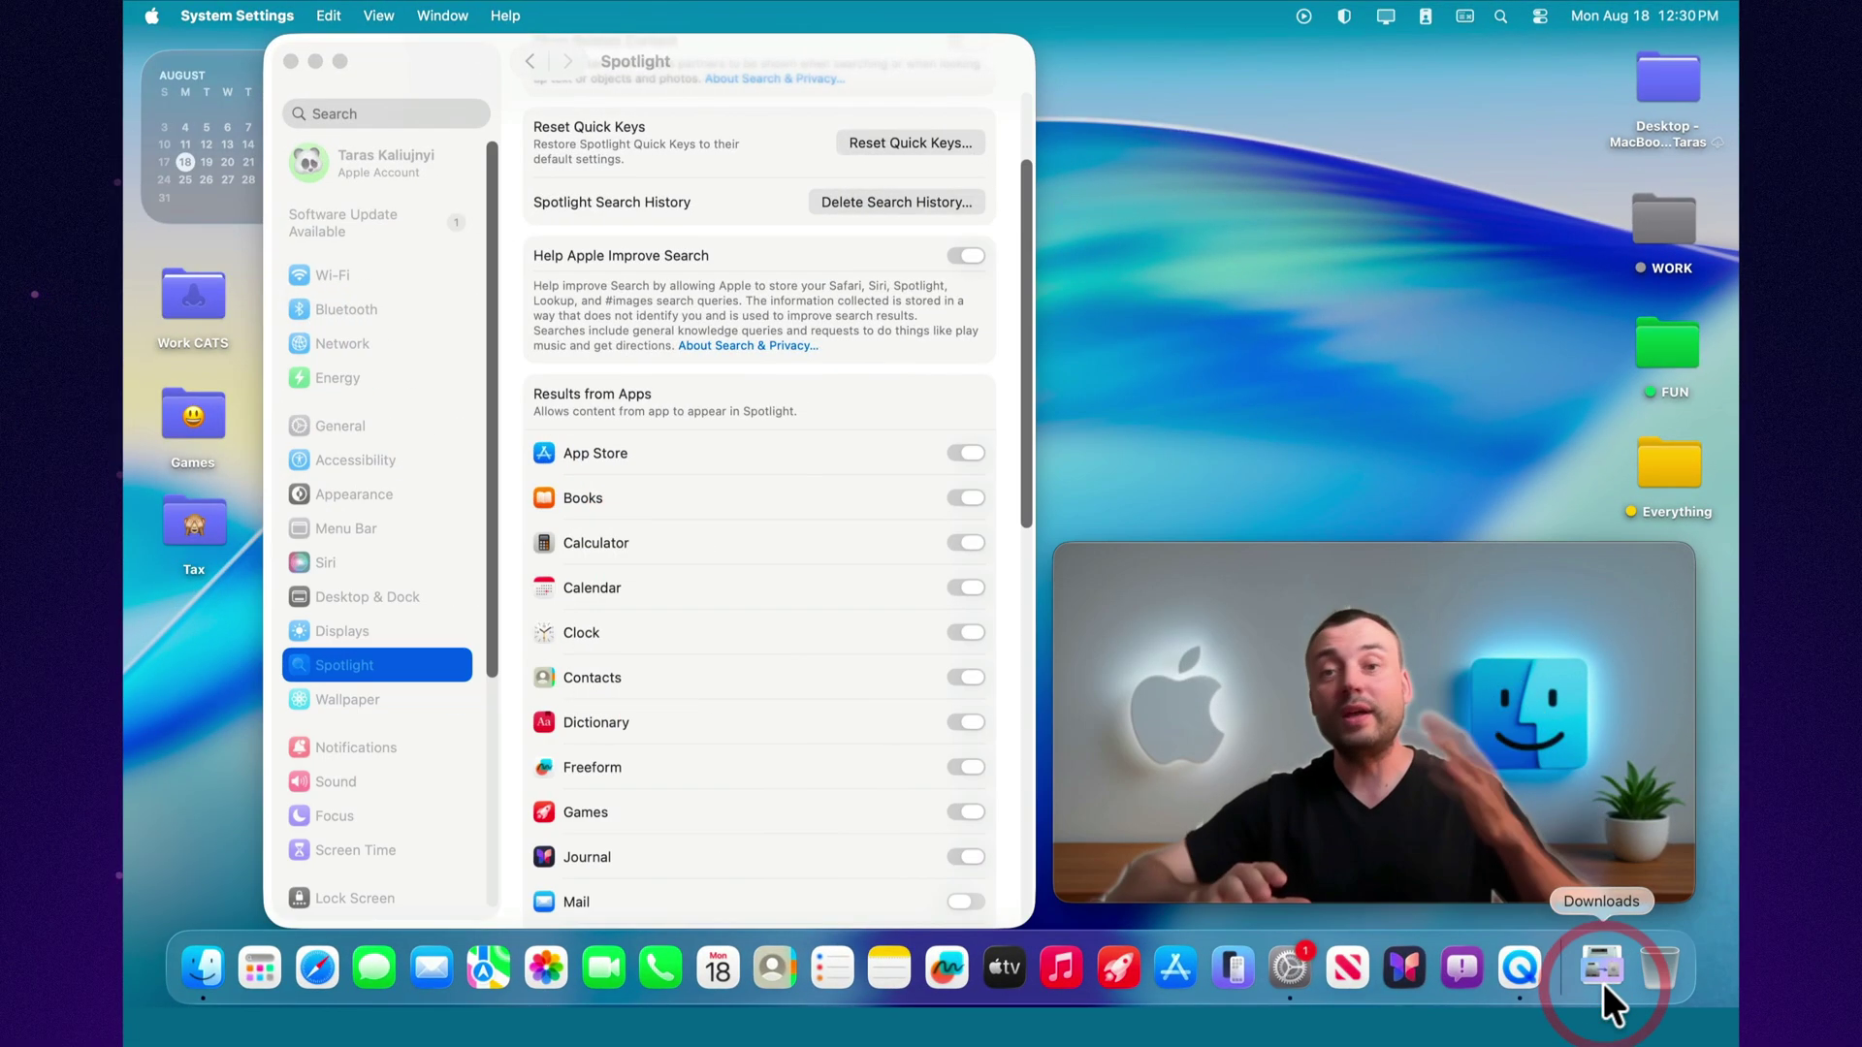
{"action": "left_click", "coordinate": [966, 498]}
{"action": "left_click", "coordinate": [972, 545]}
{"action": "left_click", "coordinate": [965, 591]}
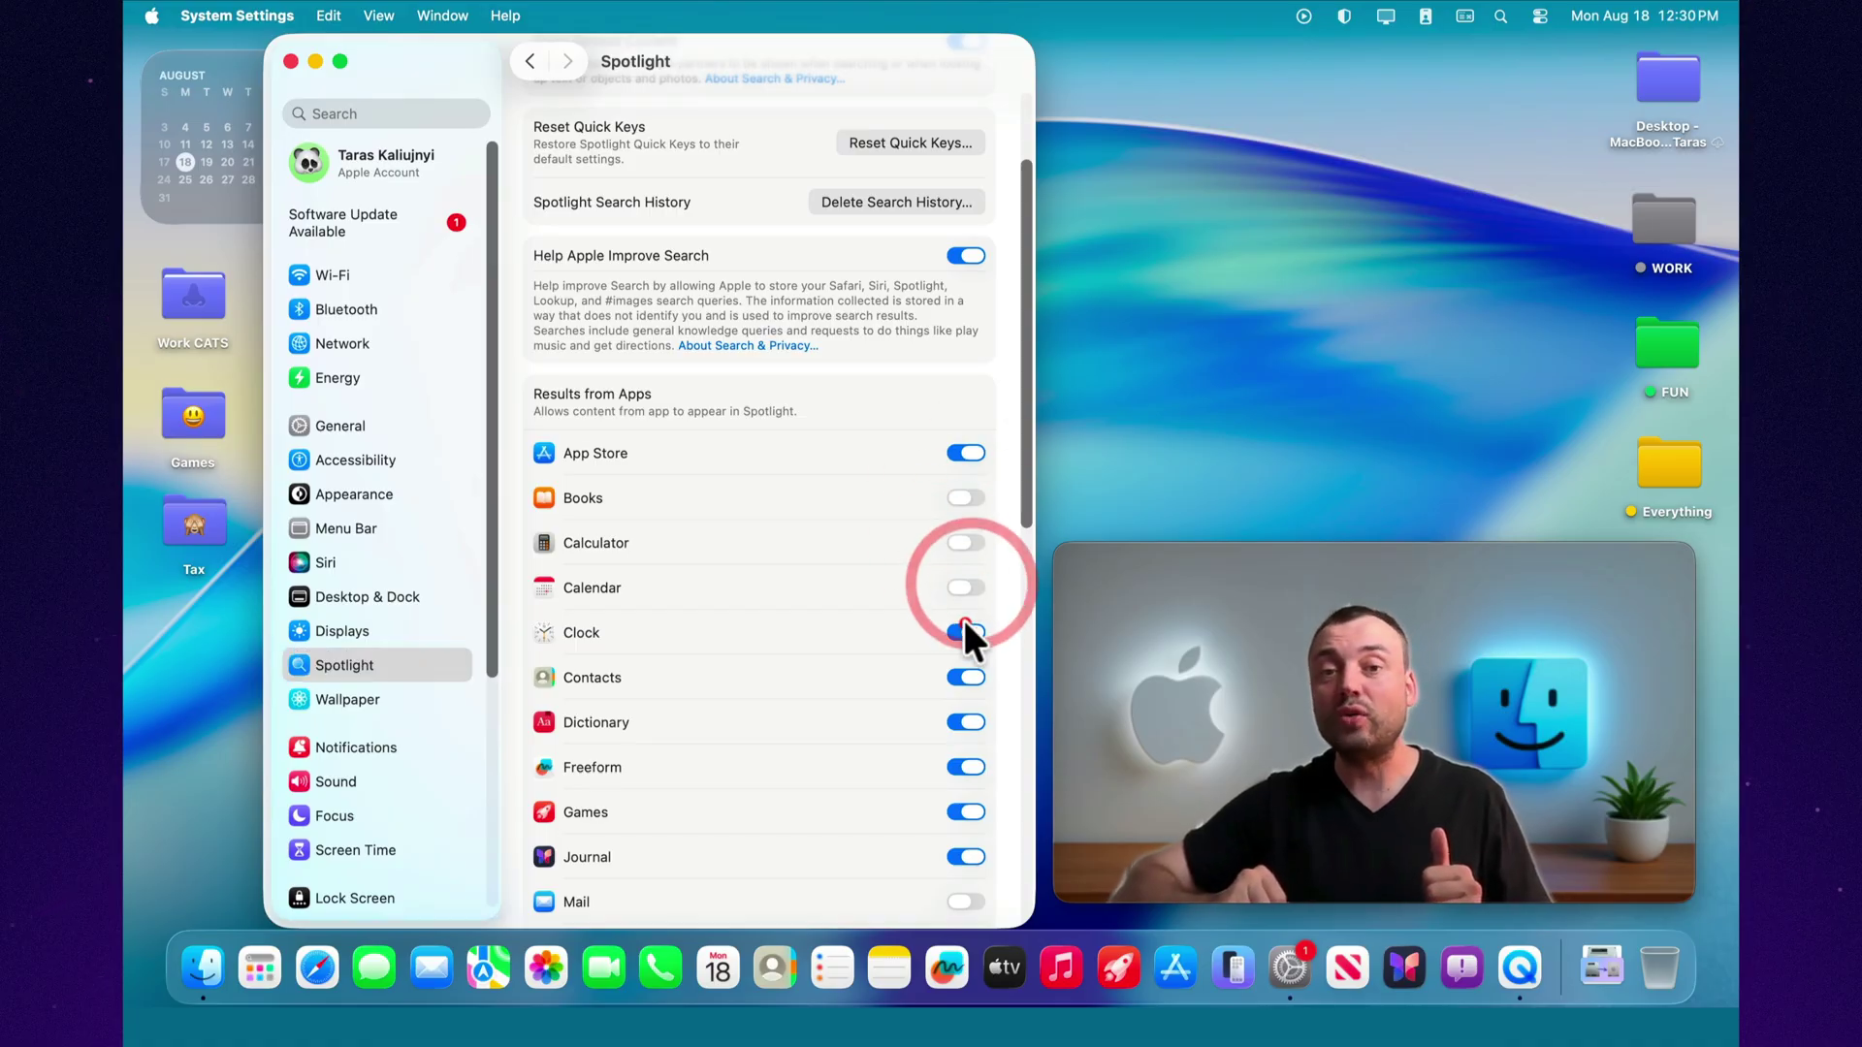
{"action": "left_click", "coordinate": [964, 631]}
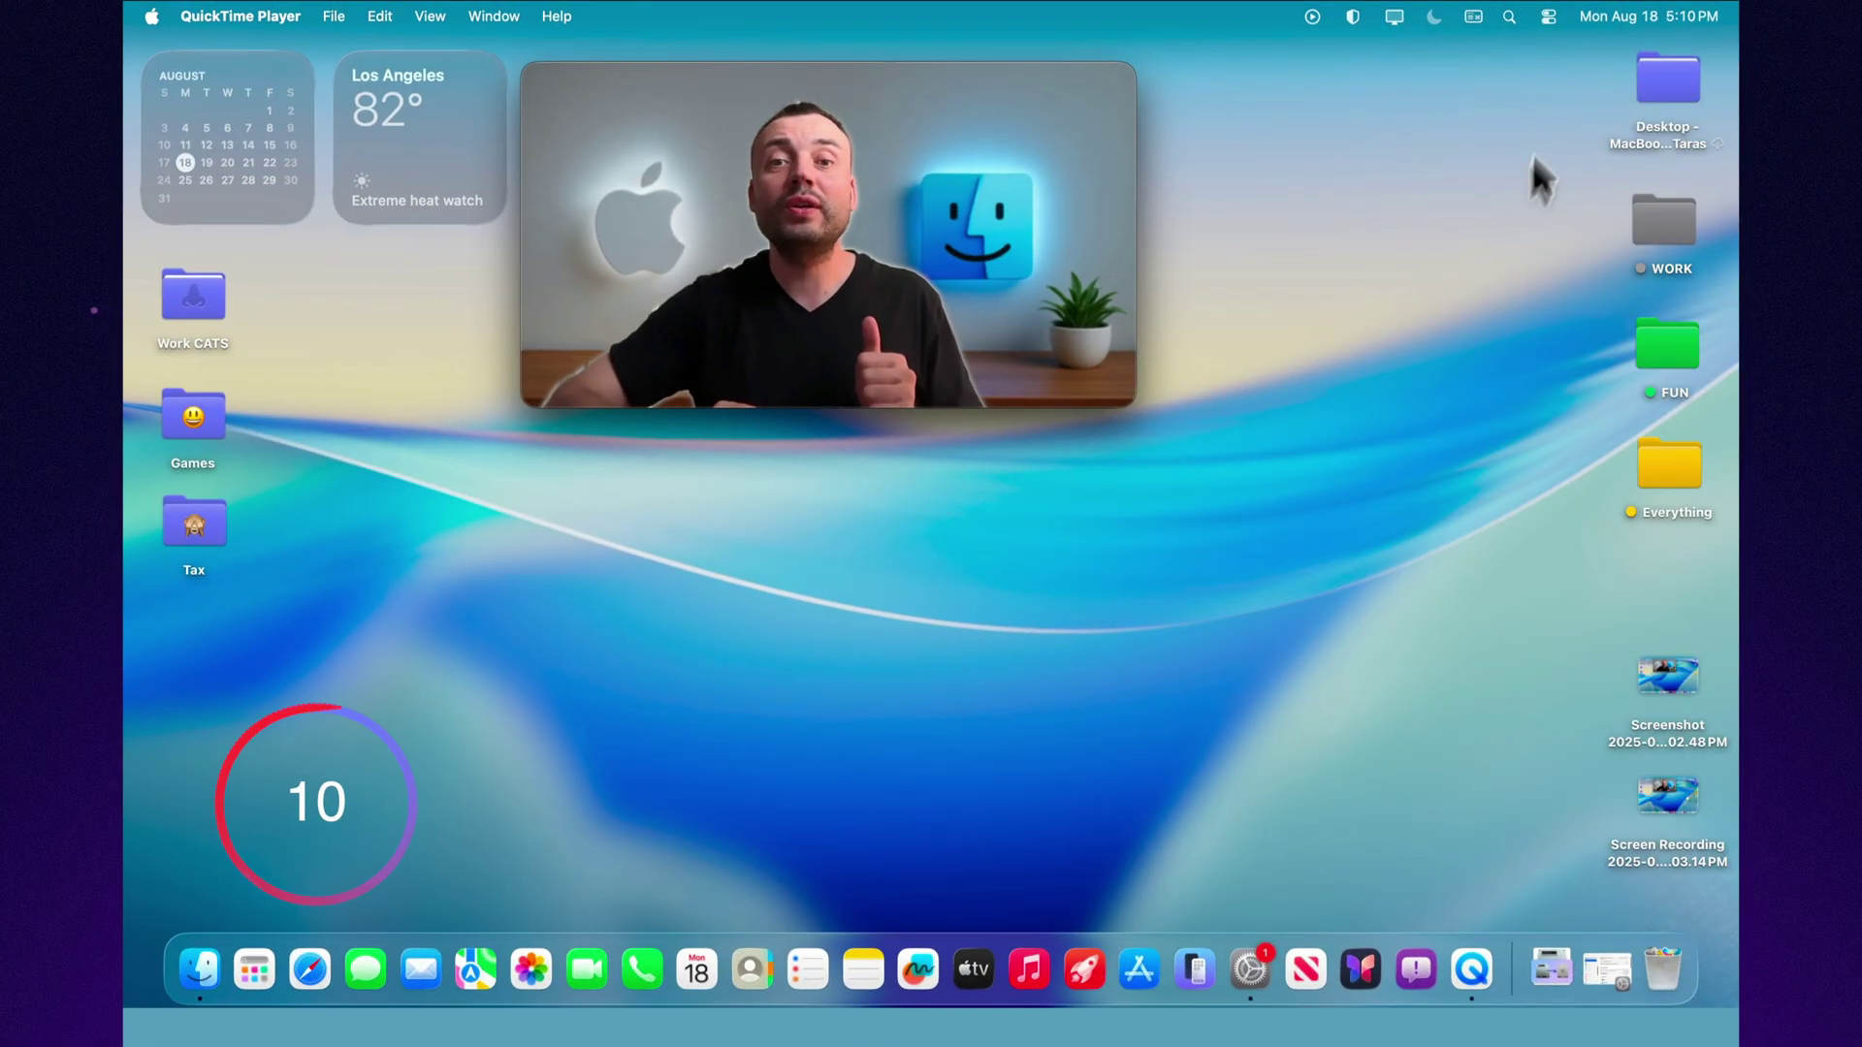
Drag the Screenshot control from Control Center into the menu bar
{"action": "left_click", "coordinate": [1551, 16]}
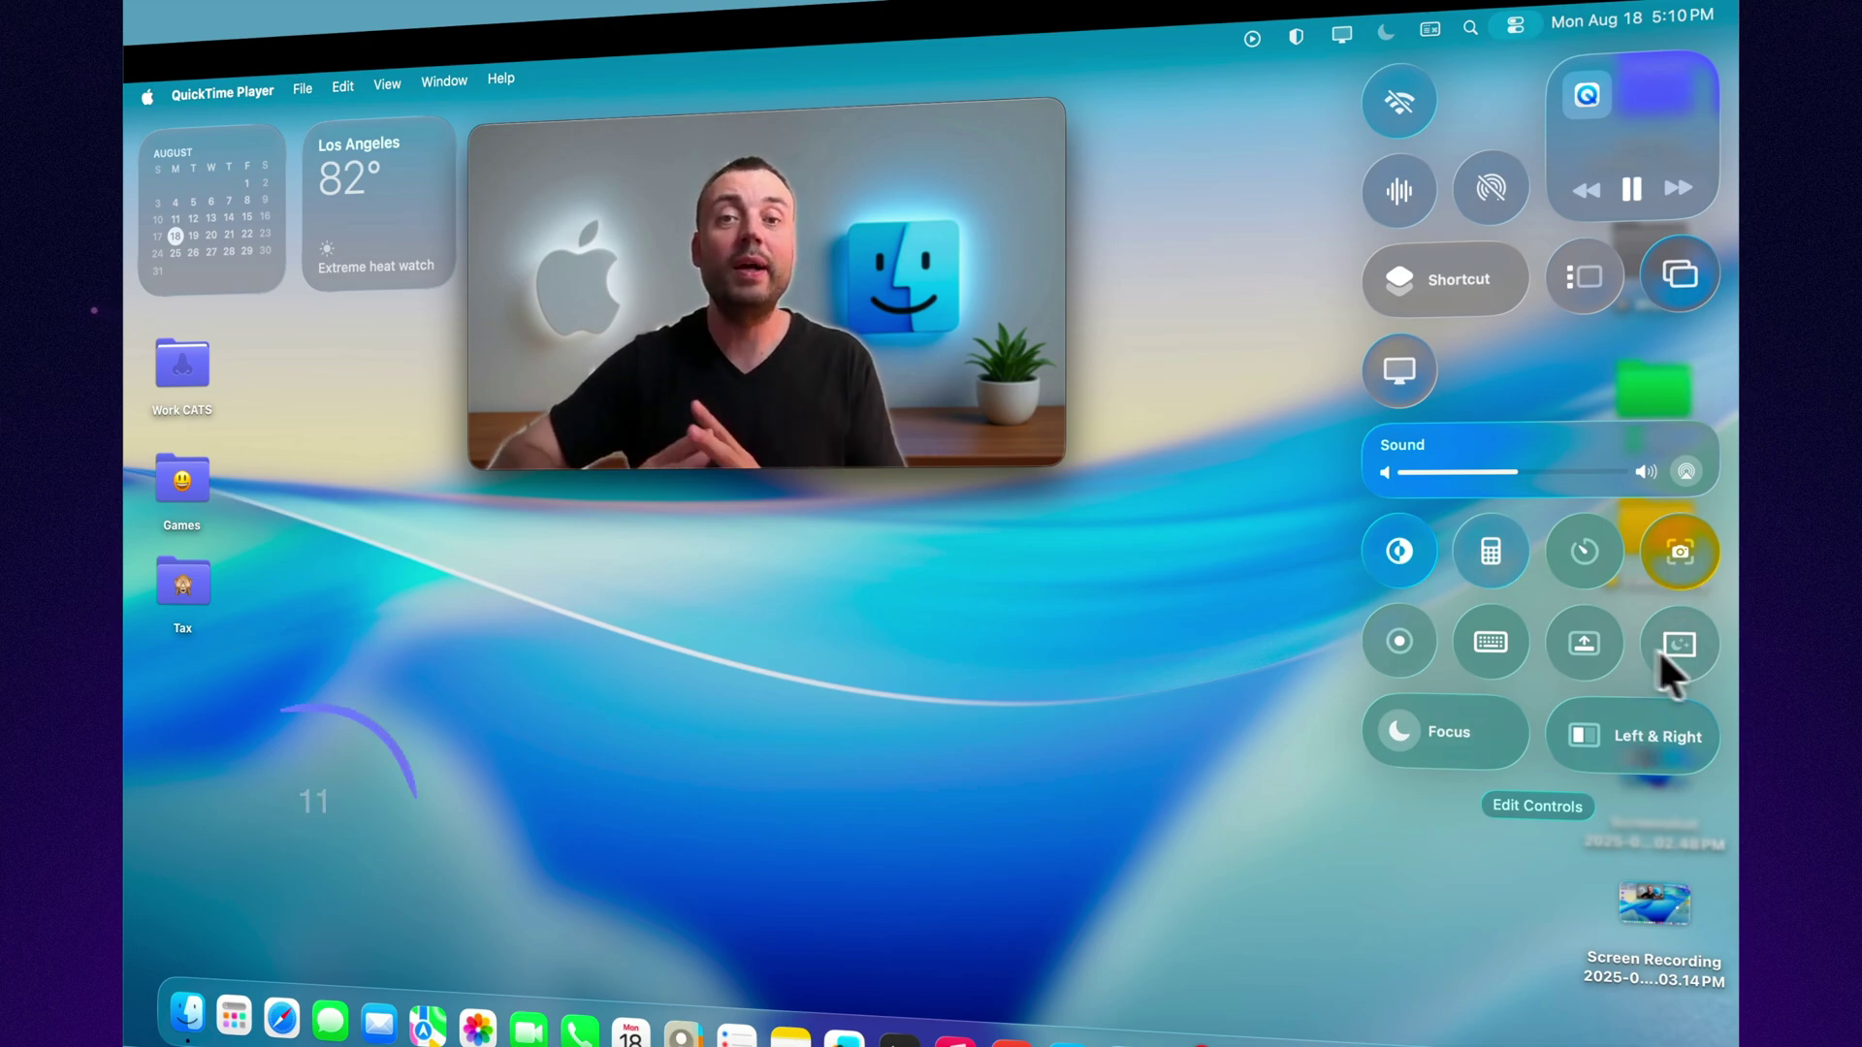
{"action": "left_click", "coordinate": [1538, 805]}
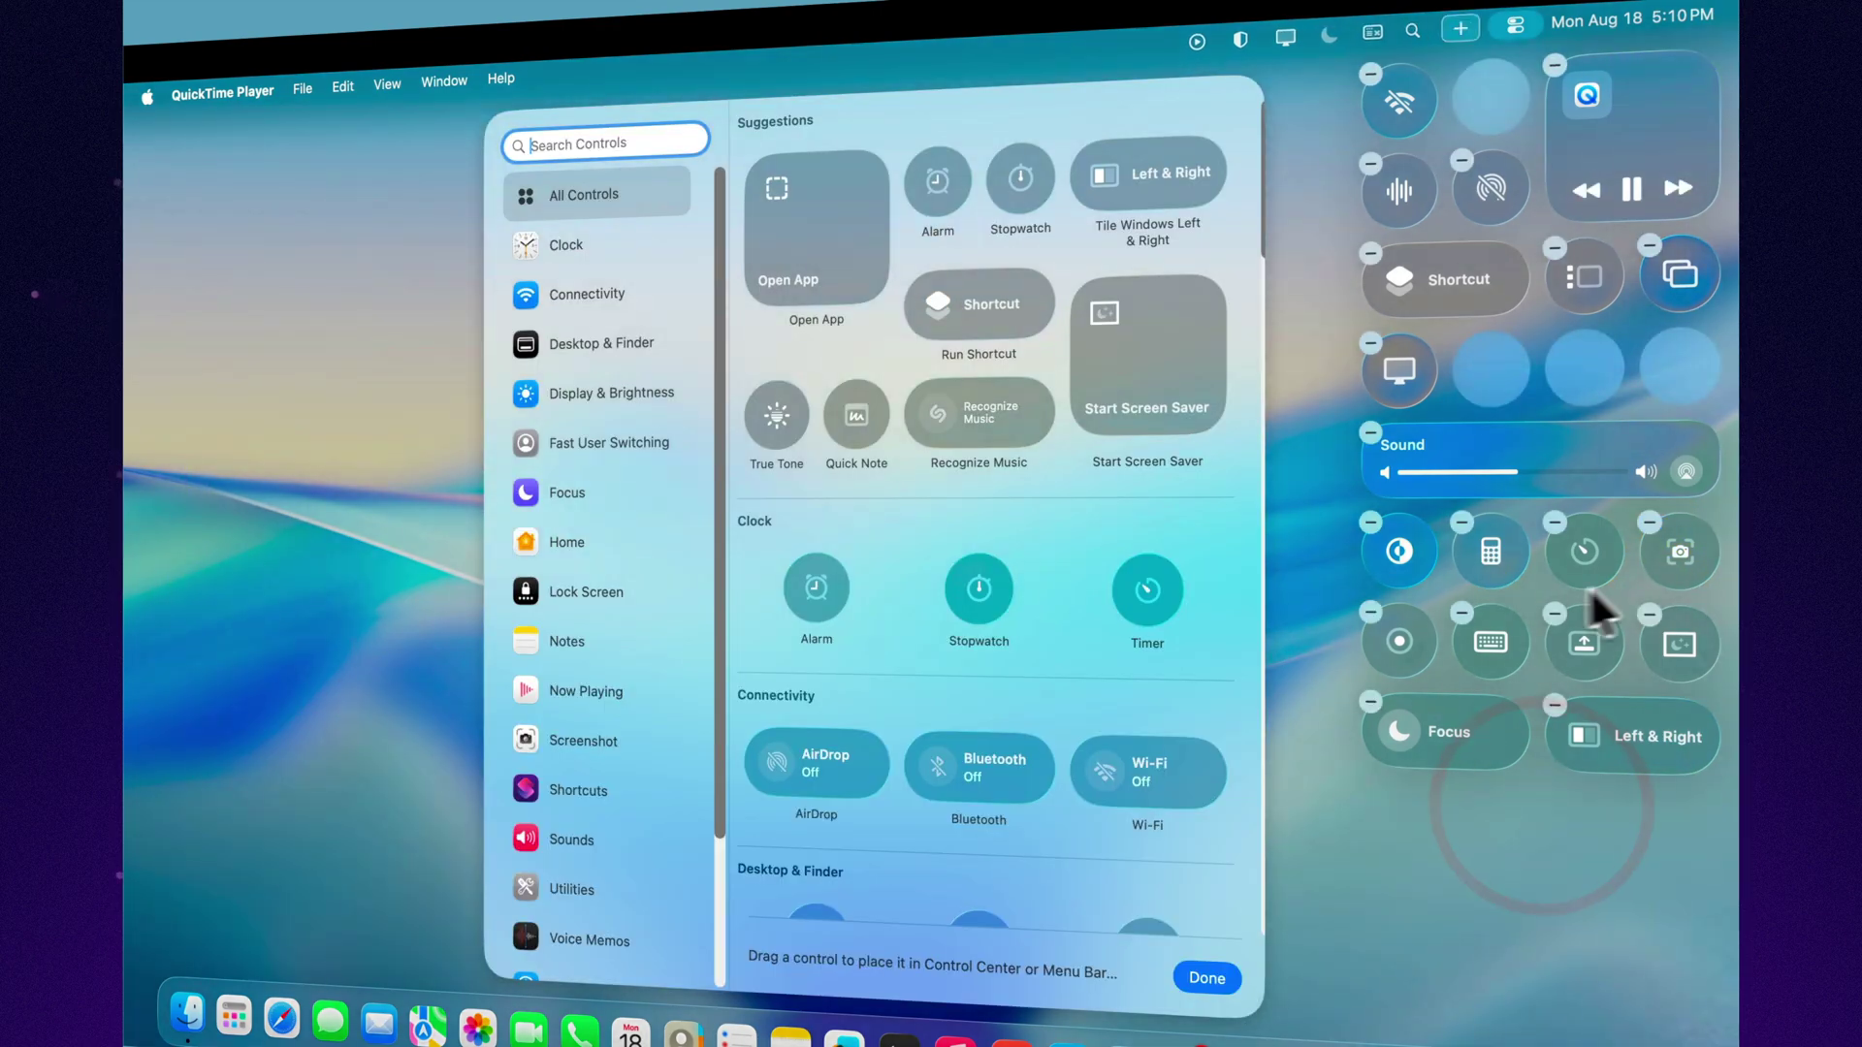
{"action": "left_click_drag", "start_coordinate": [1663, 557], "coordinate": [1156, 46]}
{"action": "left_click", "coordinate": [1397, 876]}
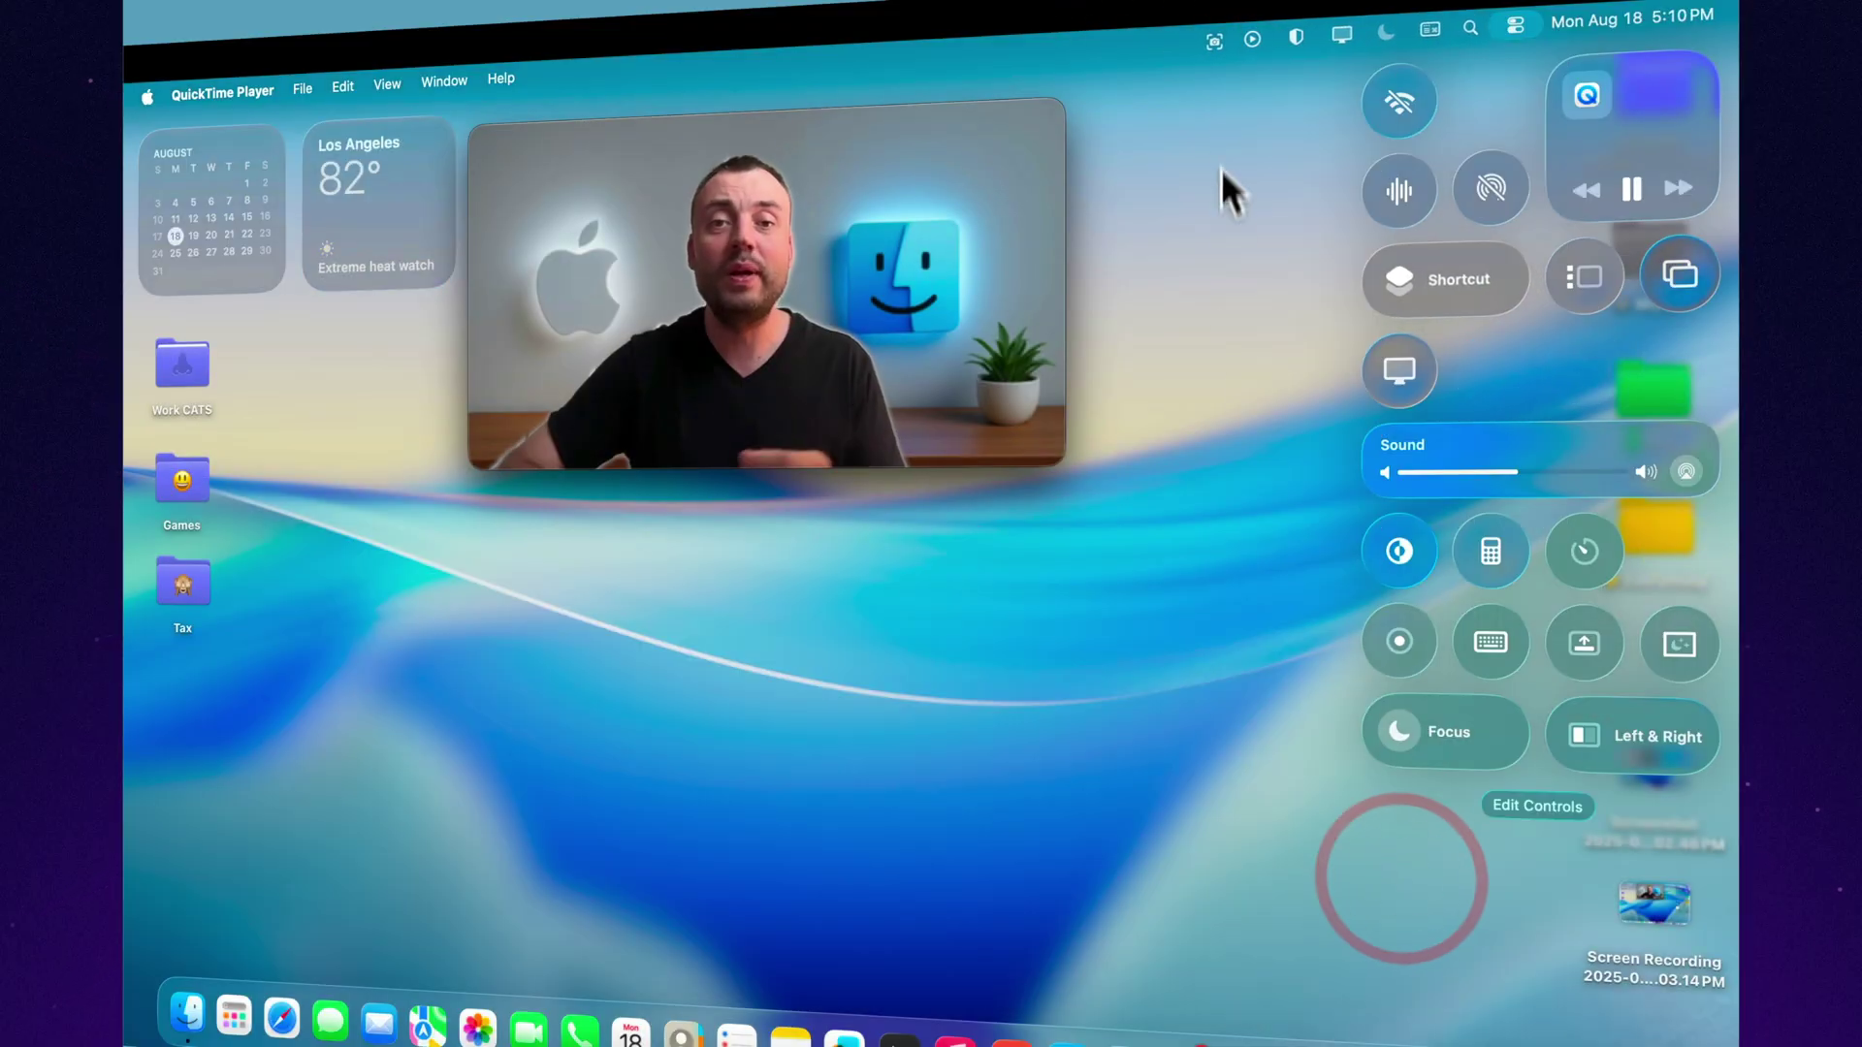
Take a screenshot with the new menu bar control and close System Settings
{"action": "left_click", "coordinate": [1214, 42]}
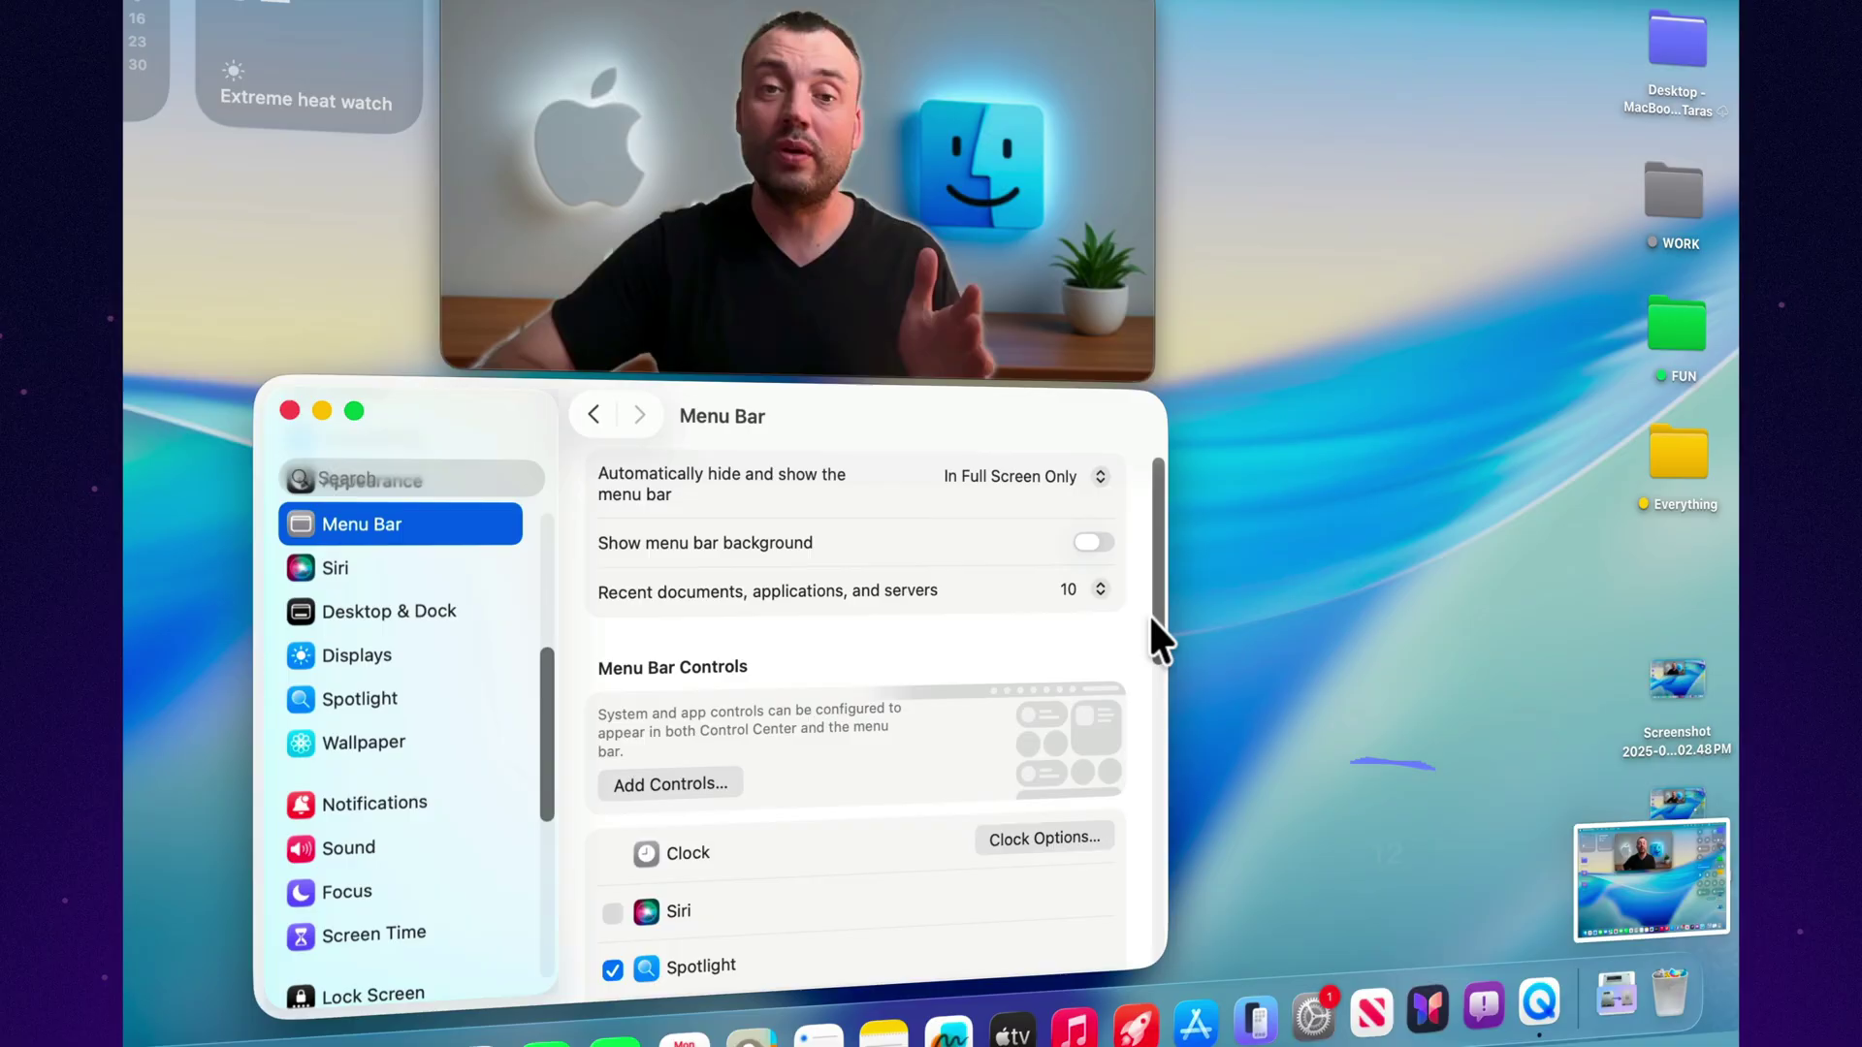
{"action": "left_click_drag", "start_coordinate": [1154, 630], "coordinate": [1169, 989]}
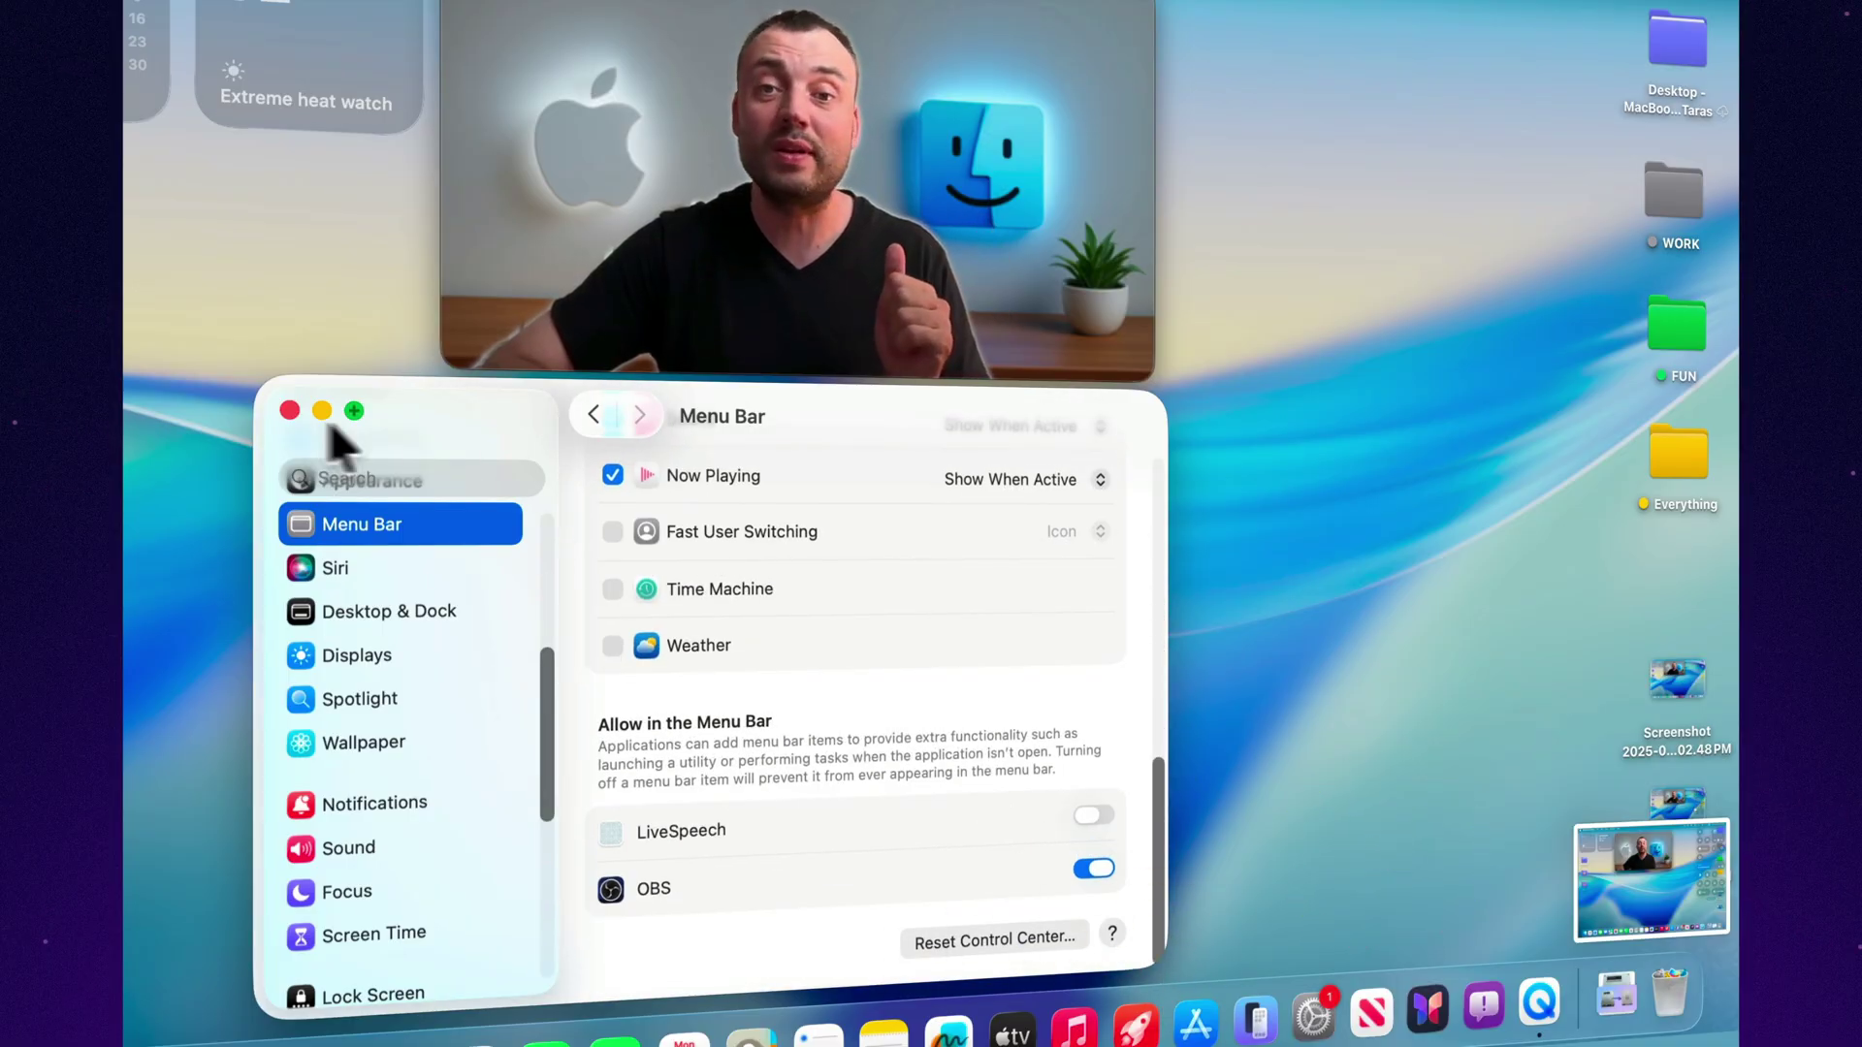
{"action": "left_click", "coordinate": [290, 411]}
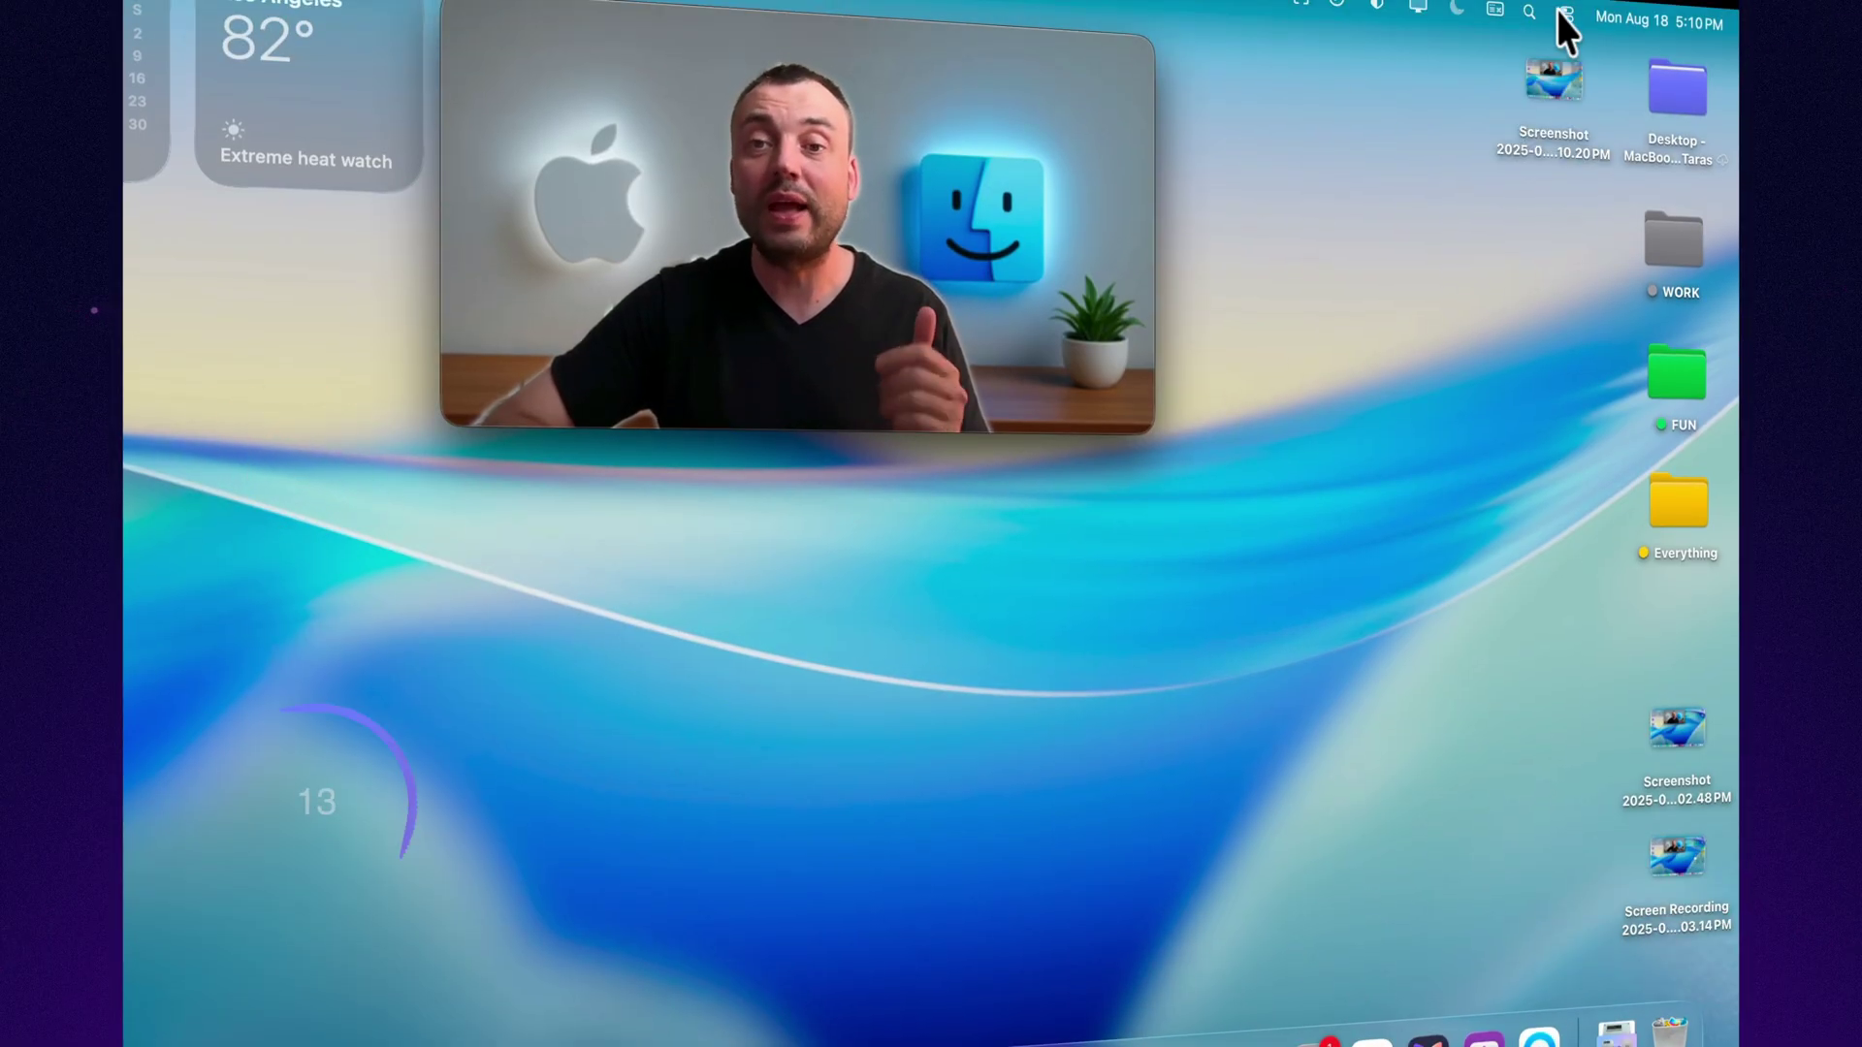
Turn on the Dark Mode tile in Control Center, then dismiss Control Center
{"action": "left_click", "coordinate": [1563, 13]}
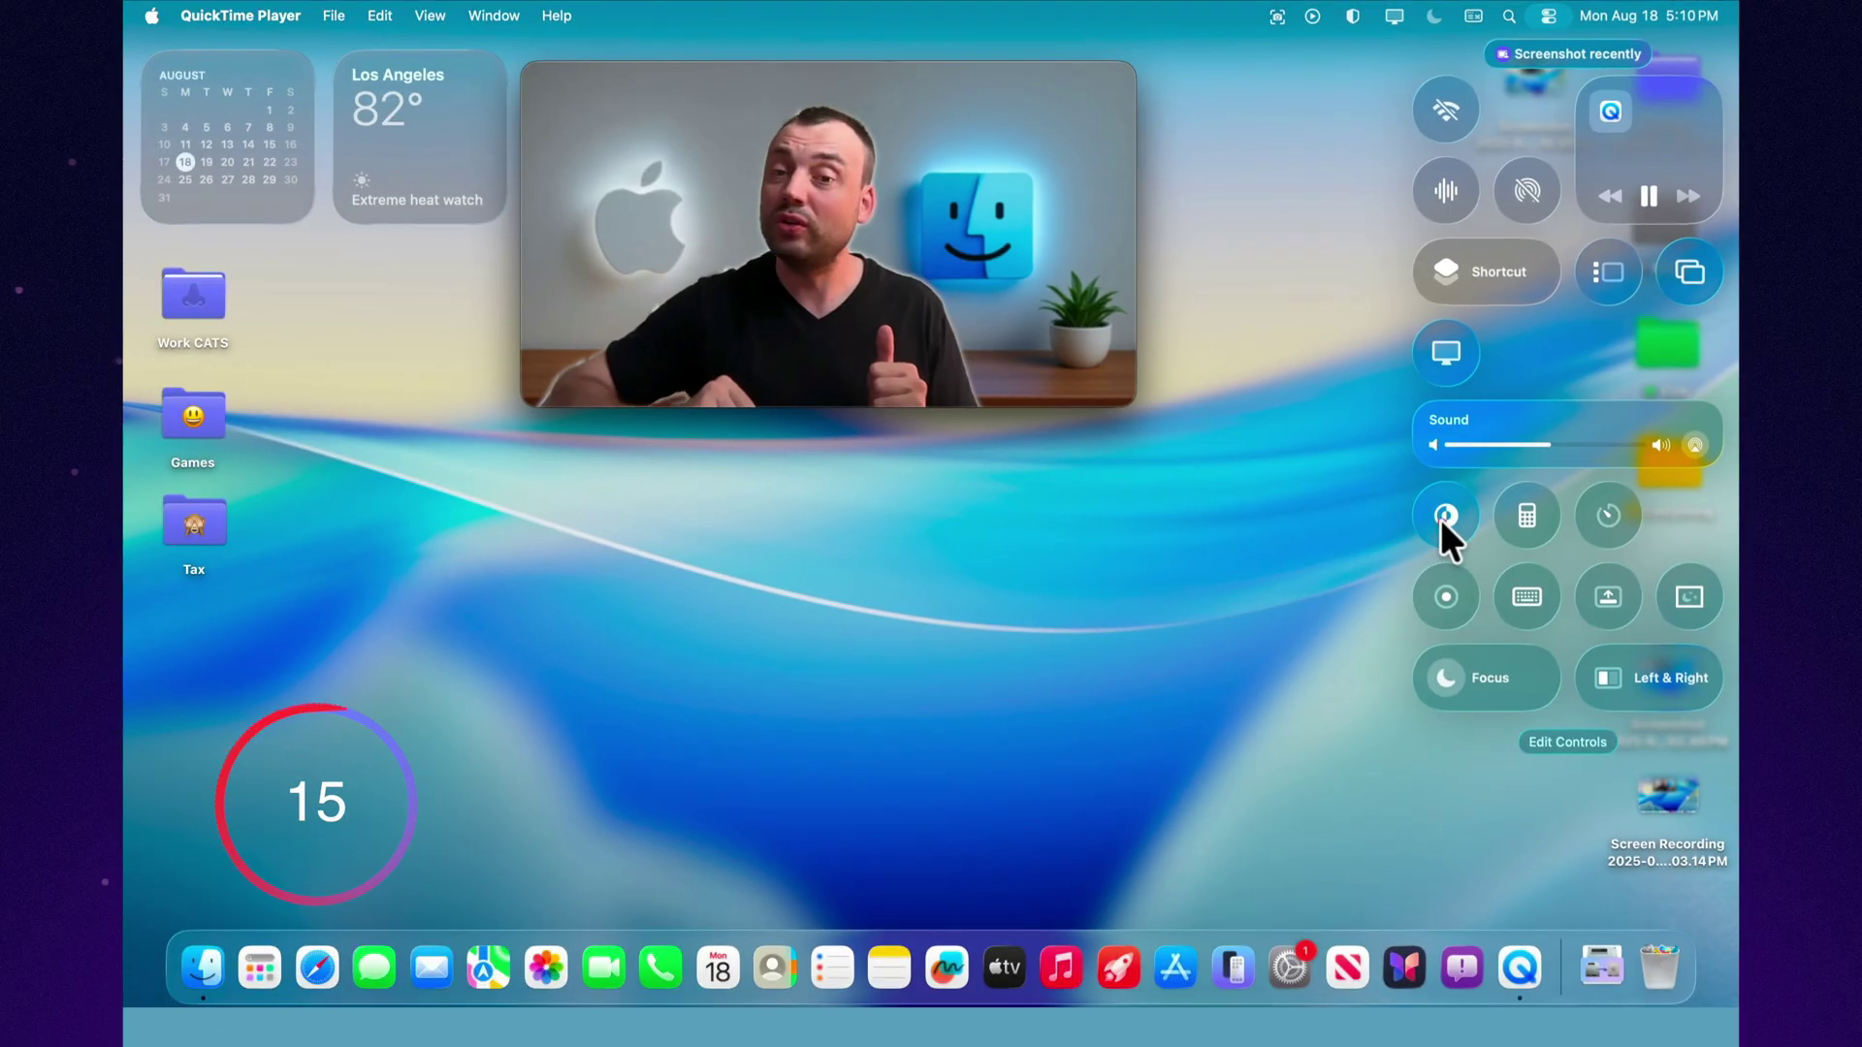
{"action": "left_click", "coordinate": [1469, 557]}
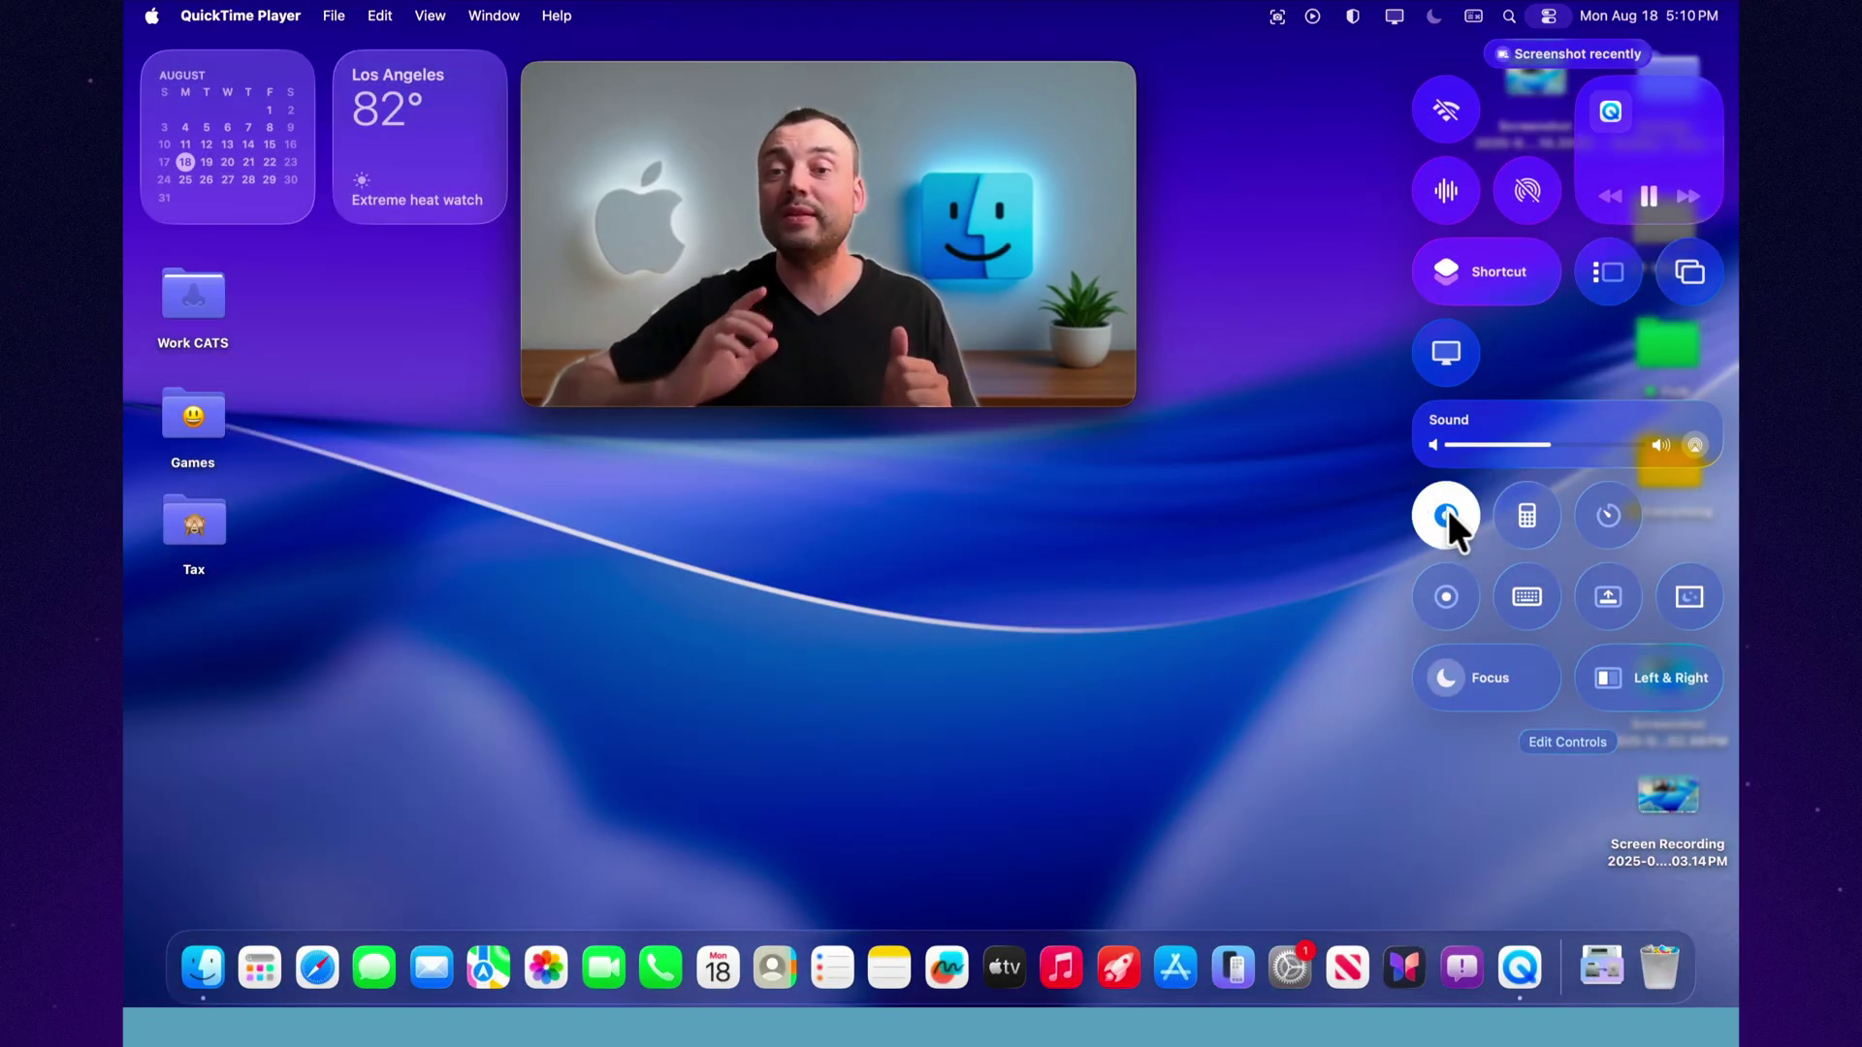
{"action": "left_click", "coordinate": [1447, 514]}
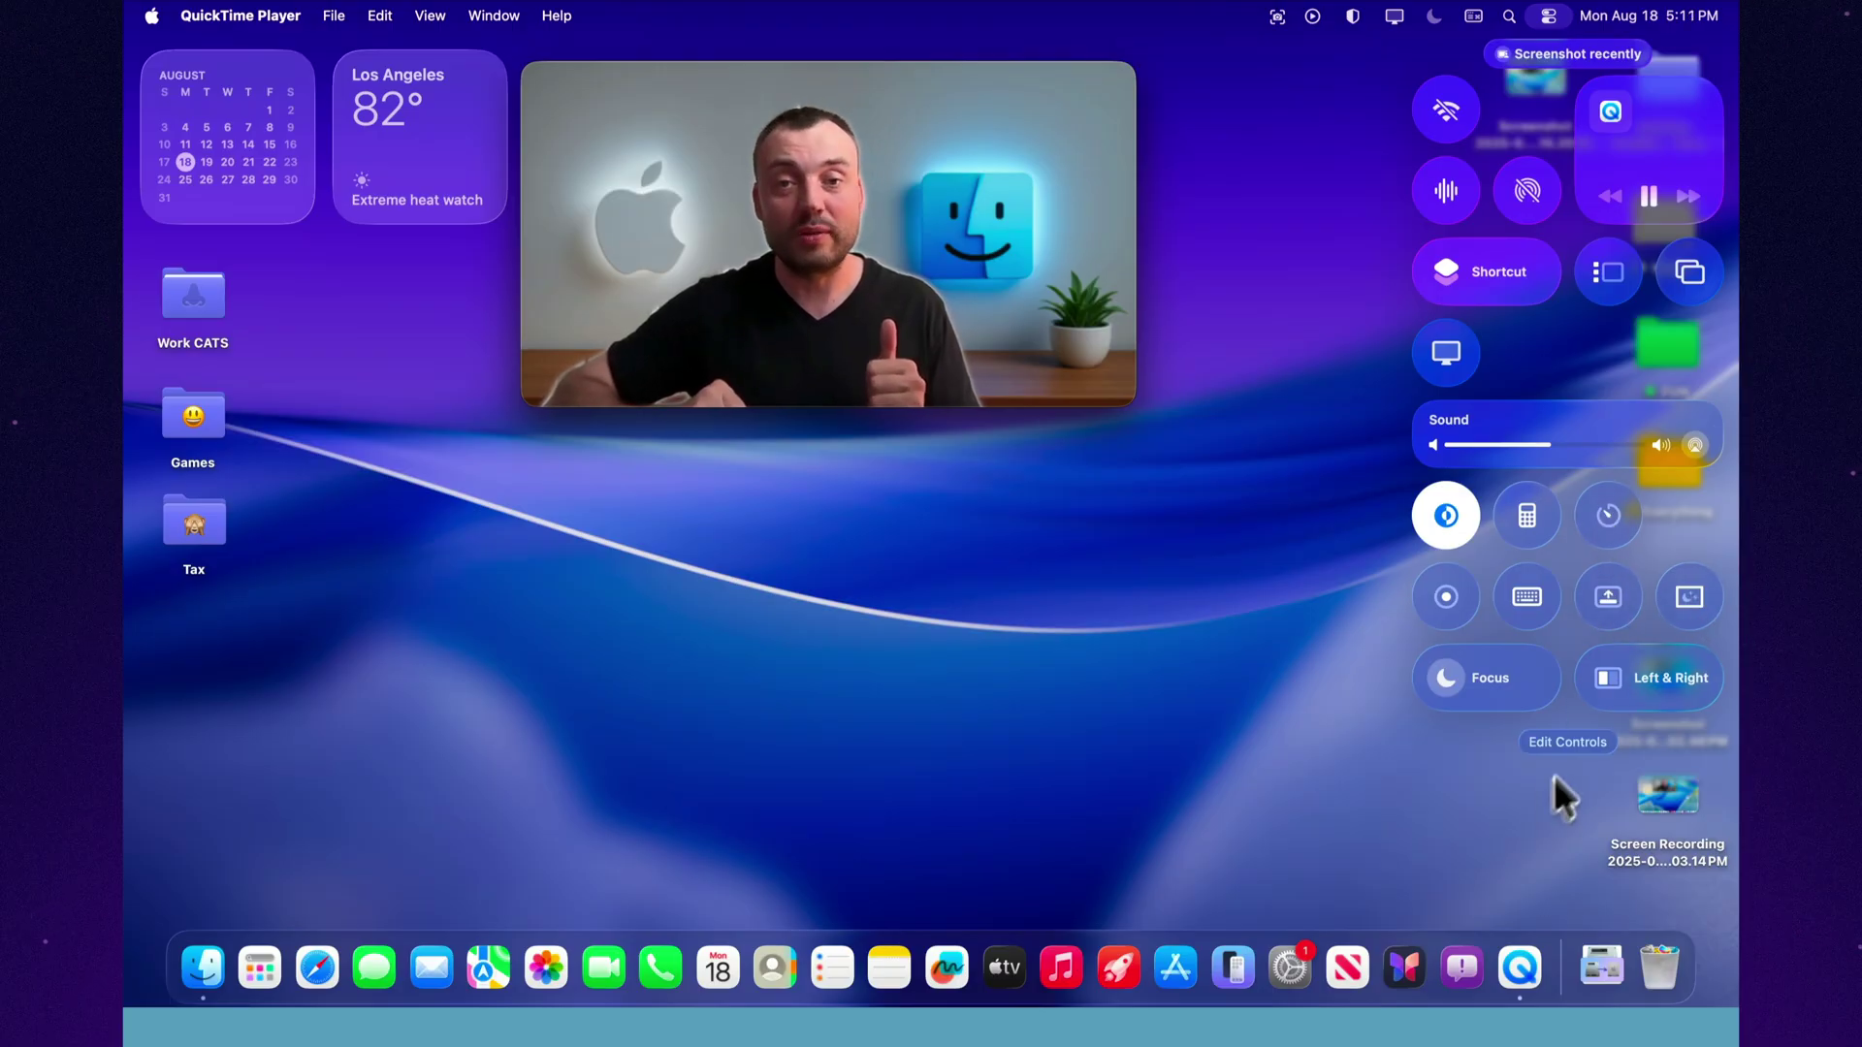
{"action": "left_click", "coordinate": [1380, 809]}
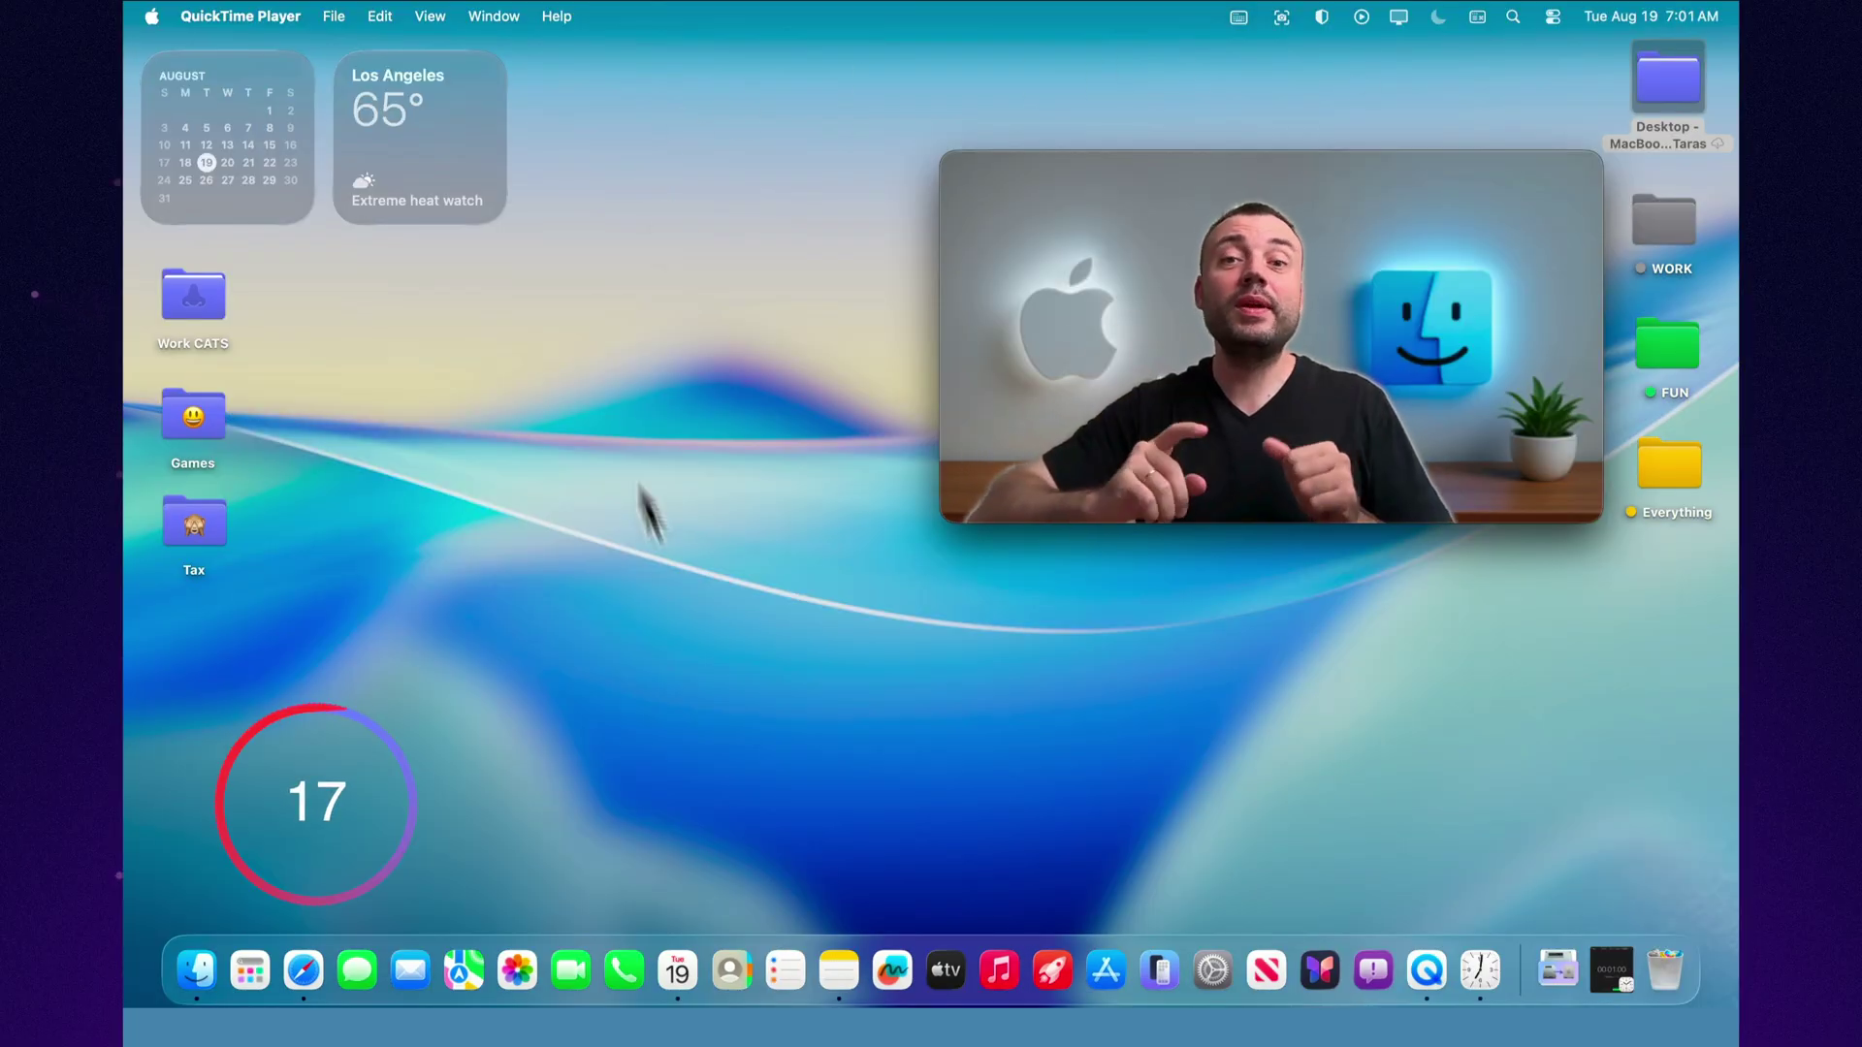
Start the 00:01:00 Clock timer, close the Clock window so it keeps counting, then launch Phone
{"action": "left_click", "coordinate": [1480, 970]}
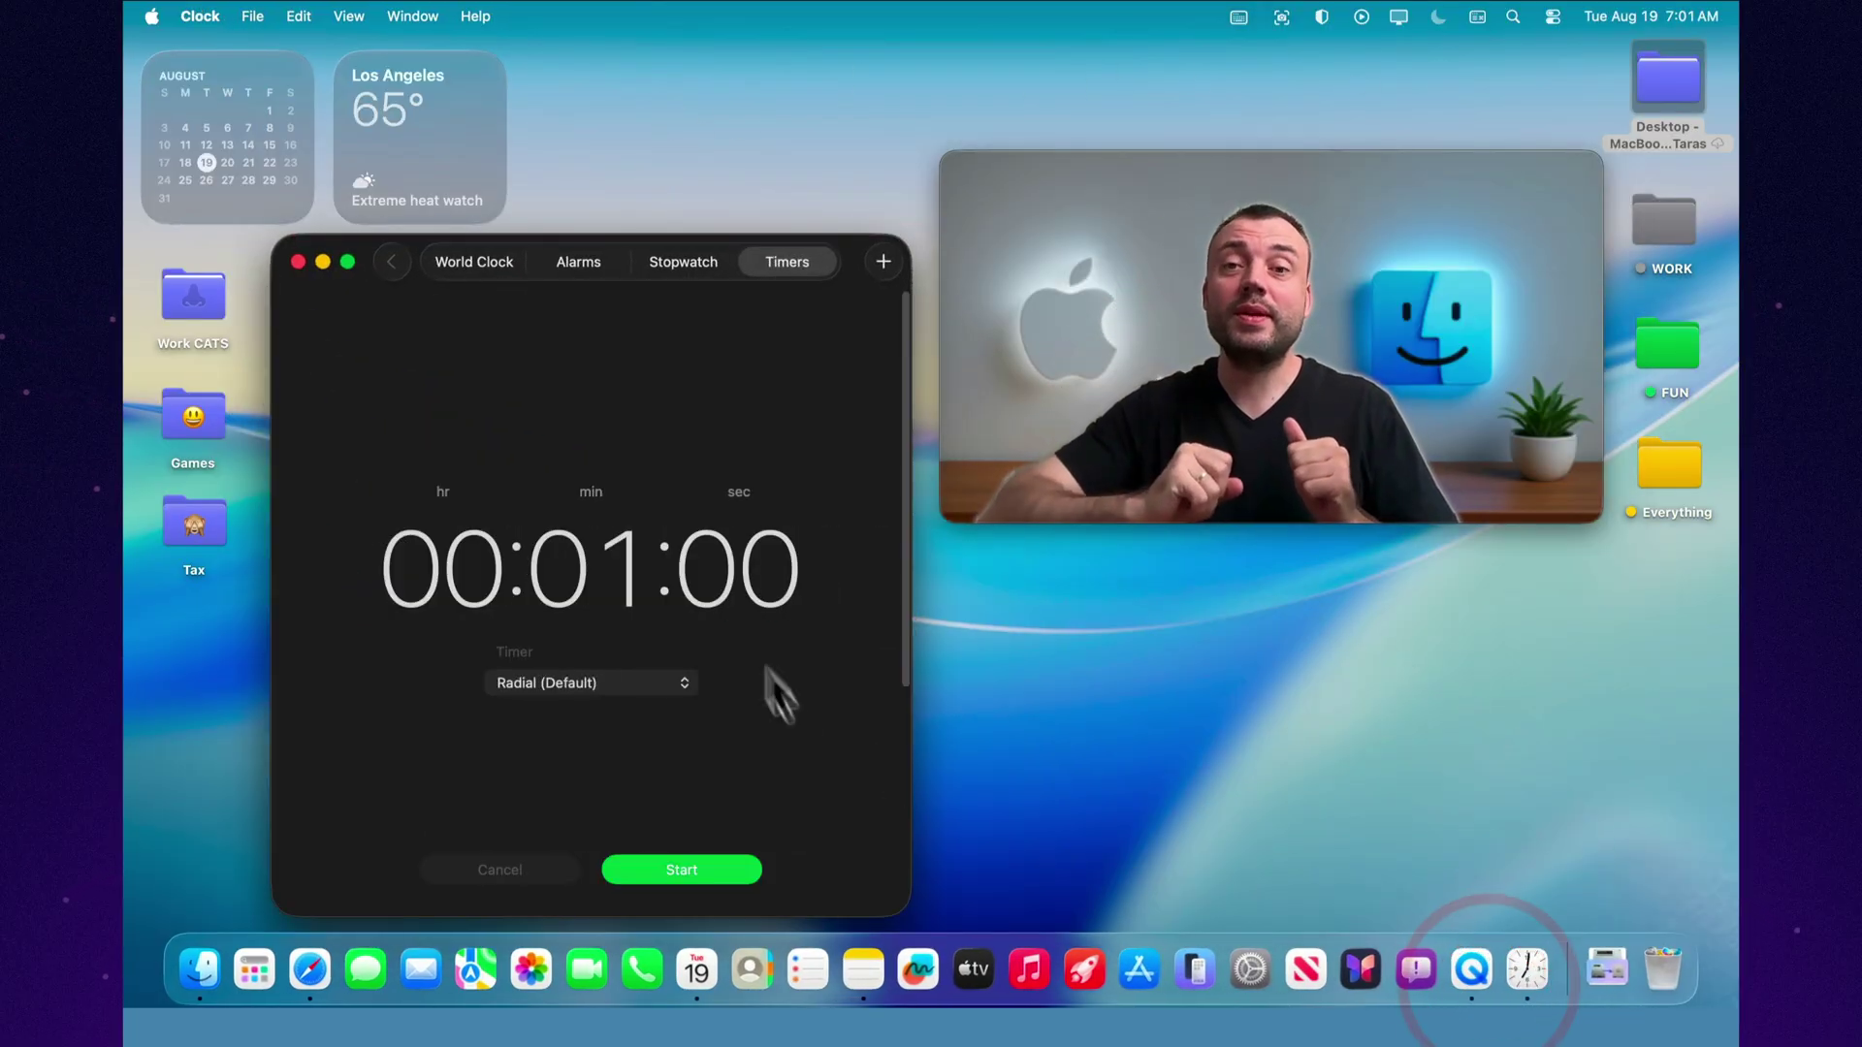
{"action": "left_click", "coordinate": [717, 873]}
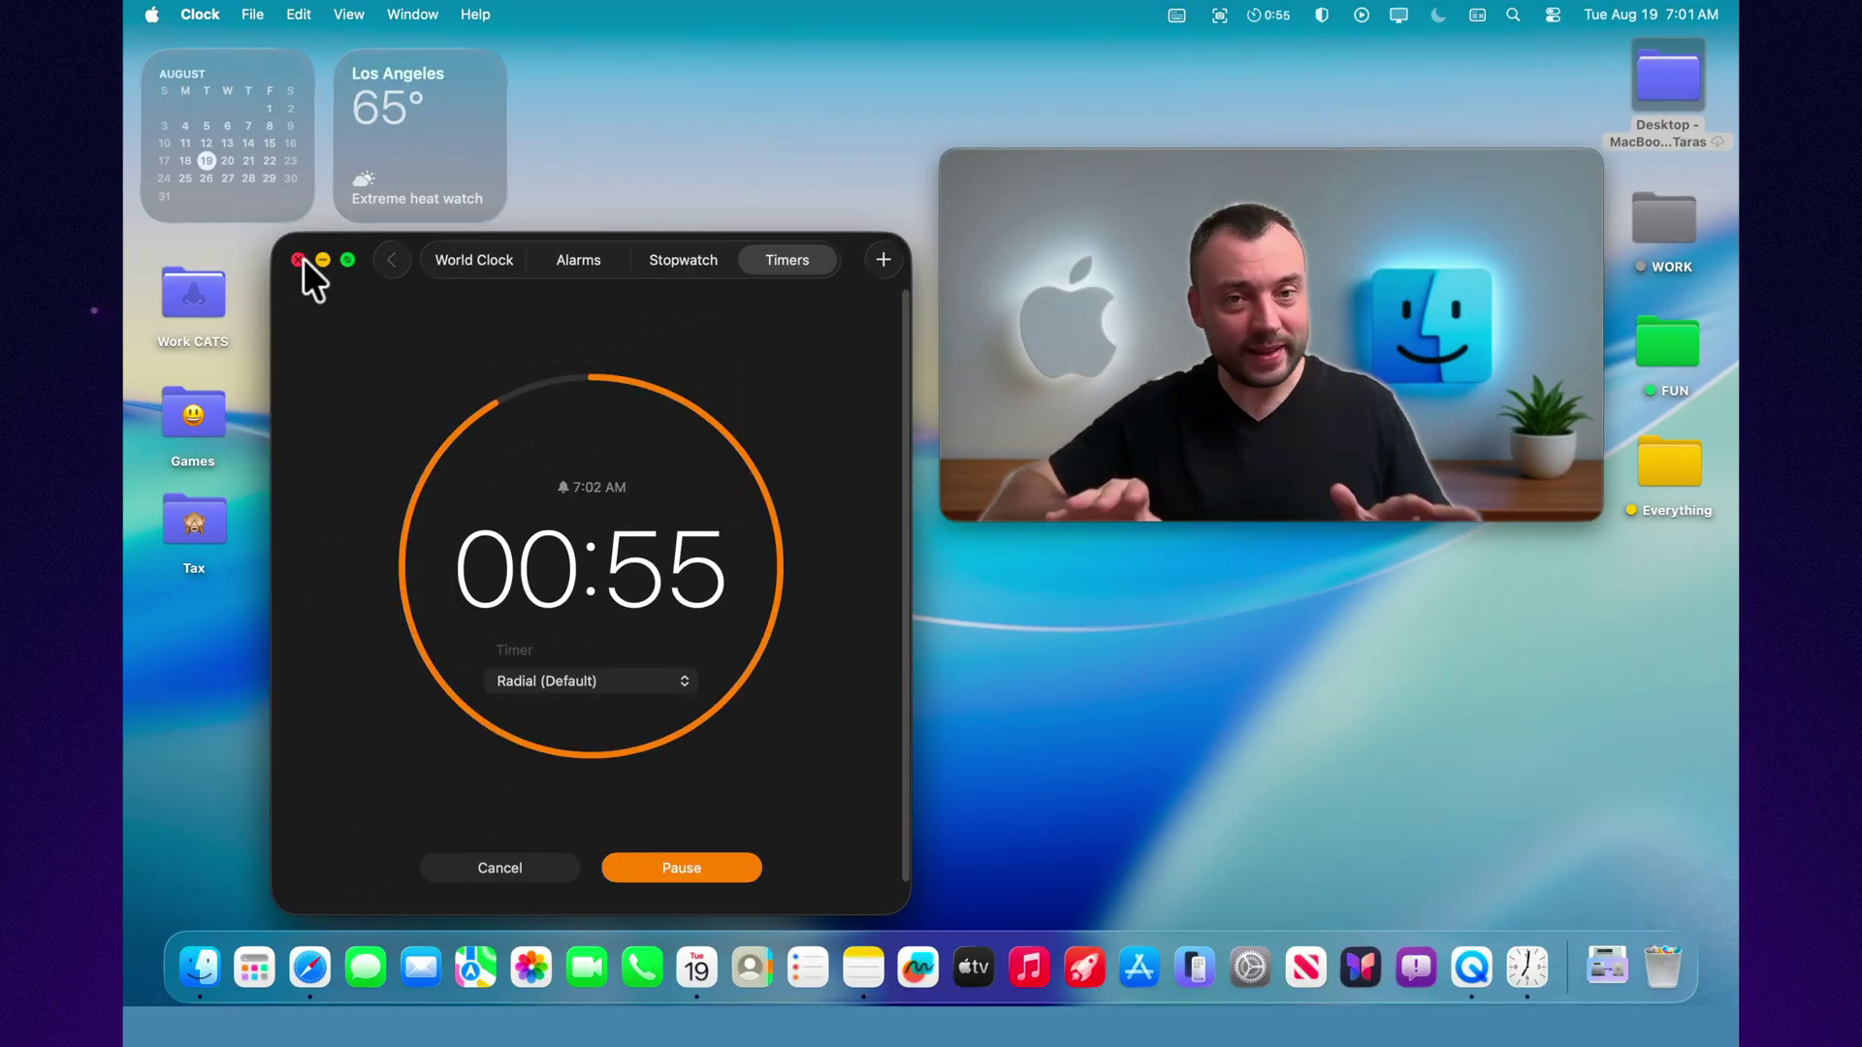
{"action": "left_click", "coordinate": [303, 259]}
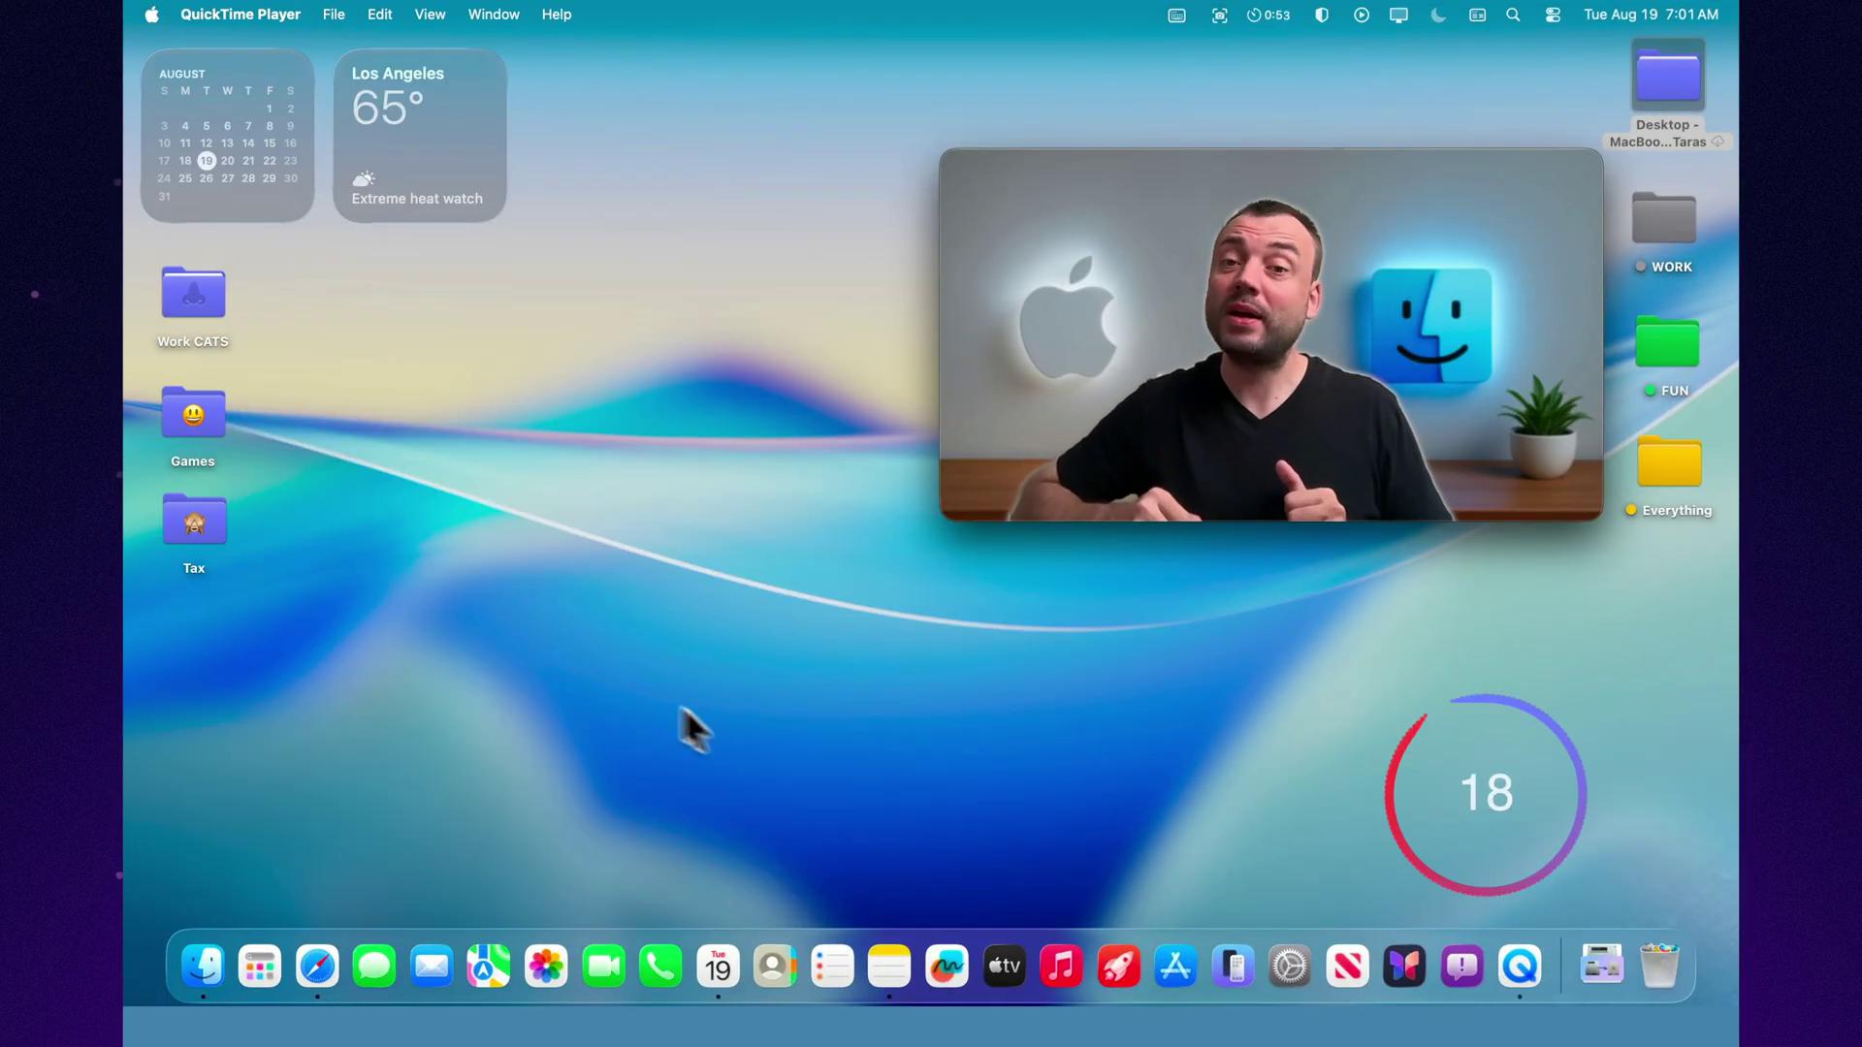
{"action": "left_click", "coordinate": [669, 965]}
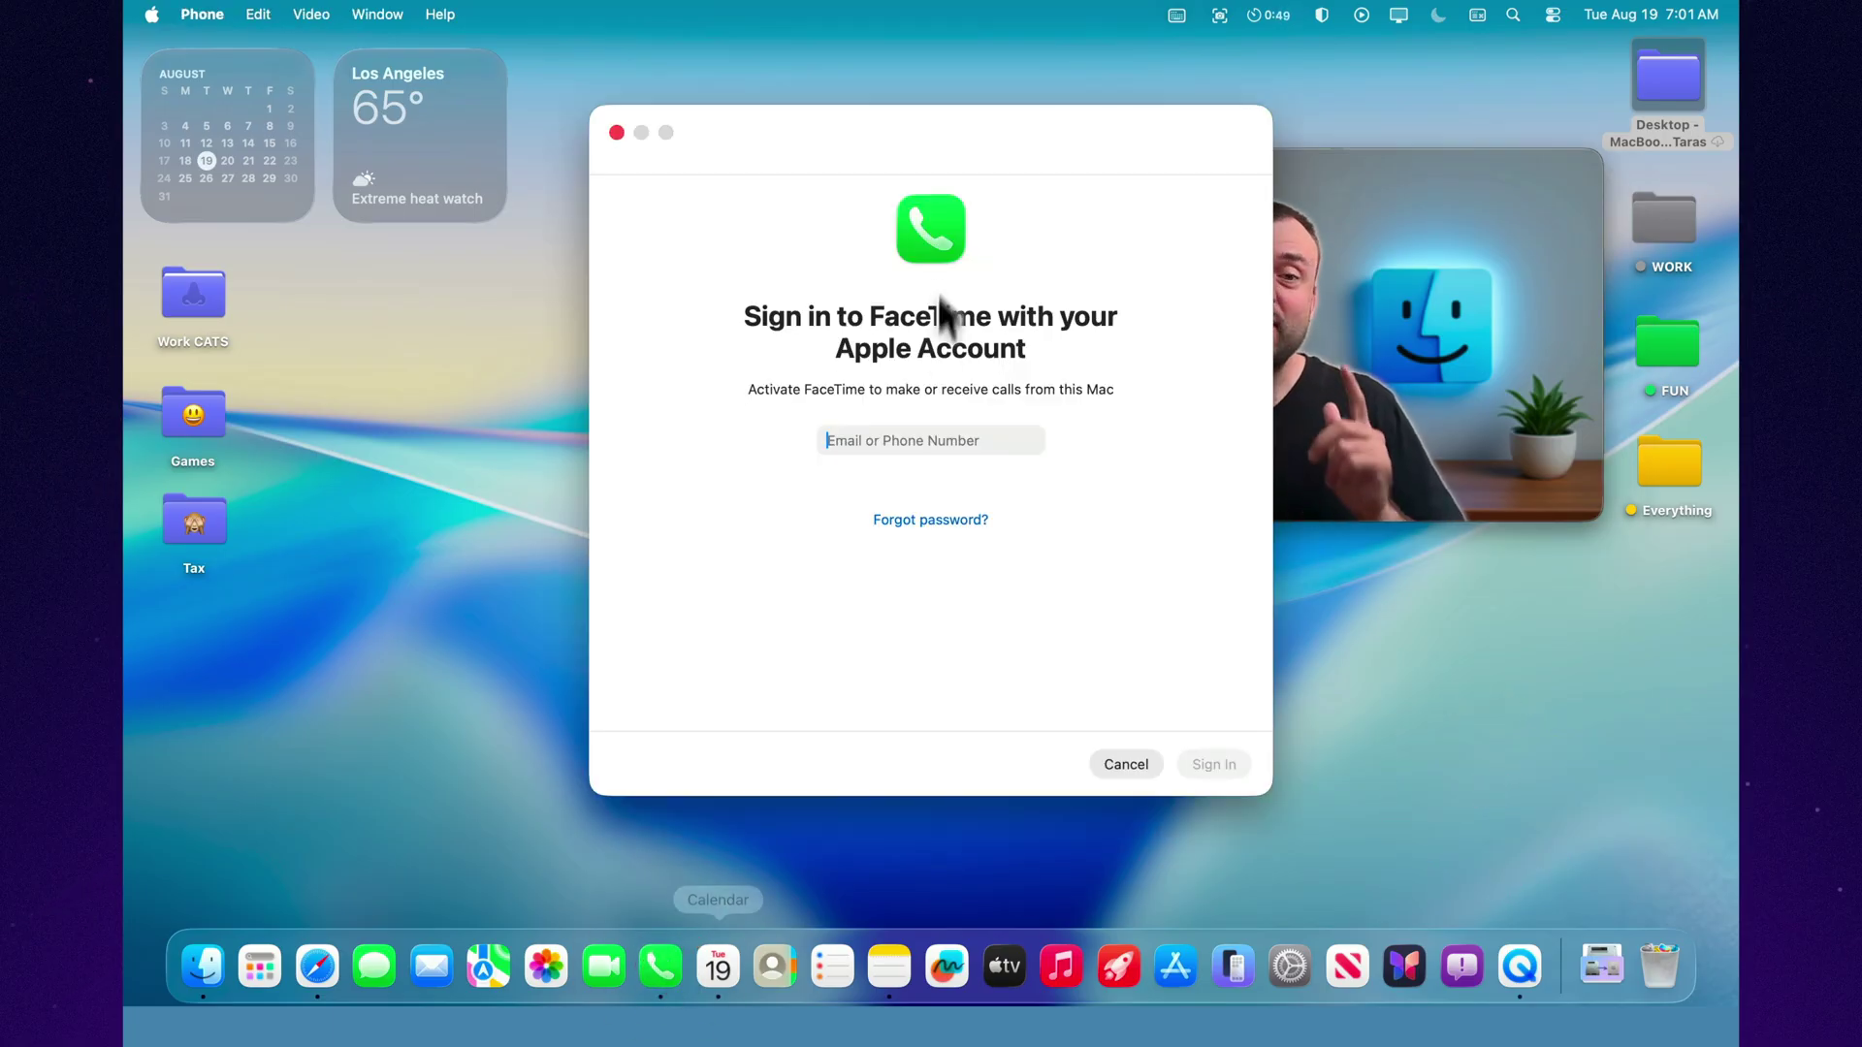
Drag the FaceTime sign-in prompt aside toward the lower left of the screen
{"action": "left_click_drag", "start_coordinate": [986, 130], "coordinate": [636, 229]}
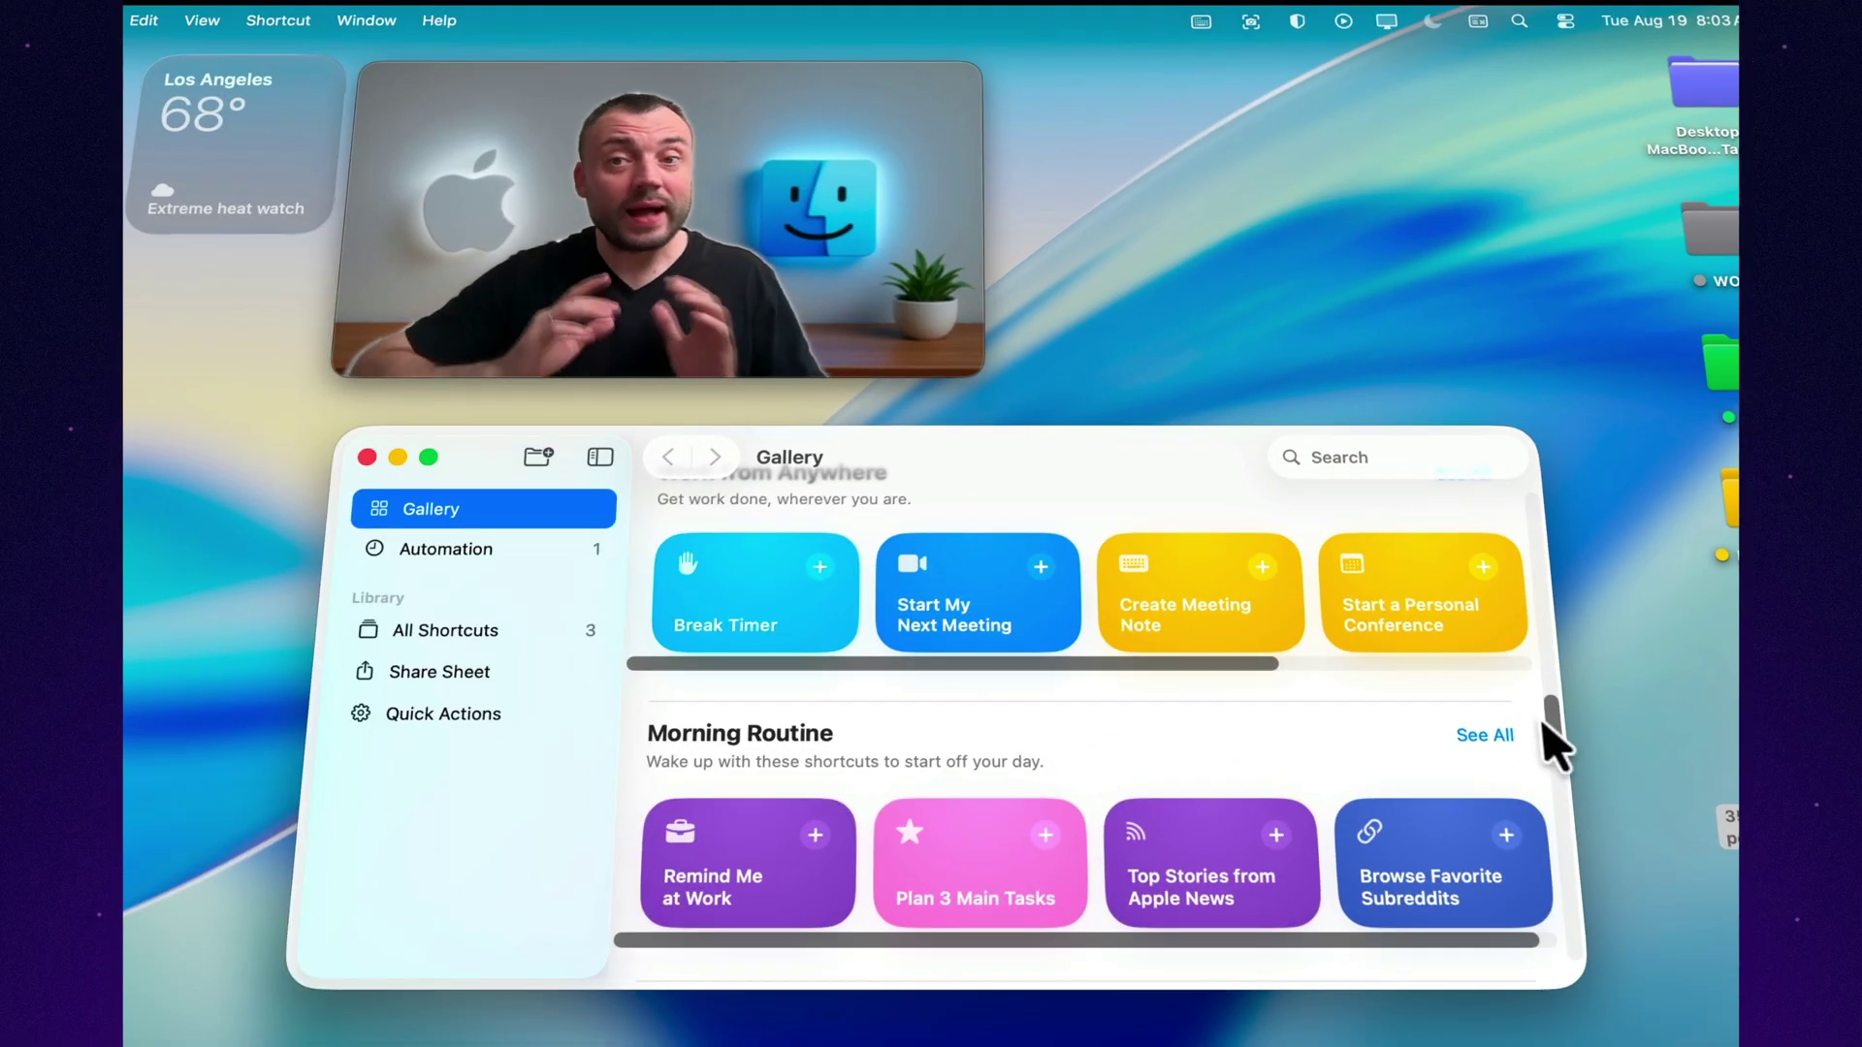
Scroll the Shortcuts Gallery past Essentials and Writing Toolbox down to Morning Routine and Featured
{"action": "left_click_drag", "start_coordinate": [1551, 740], "coordinate": [1527, 448]}
{"action": "scroll", "coordinate": [1544, 553], "scroll_direction": "down", "scroll_amount": 3}
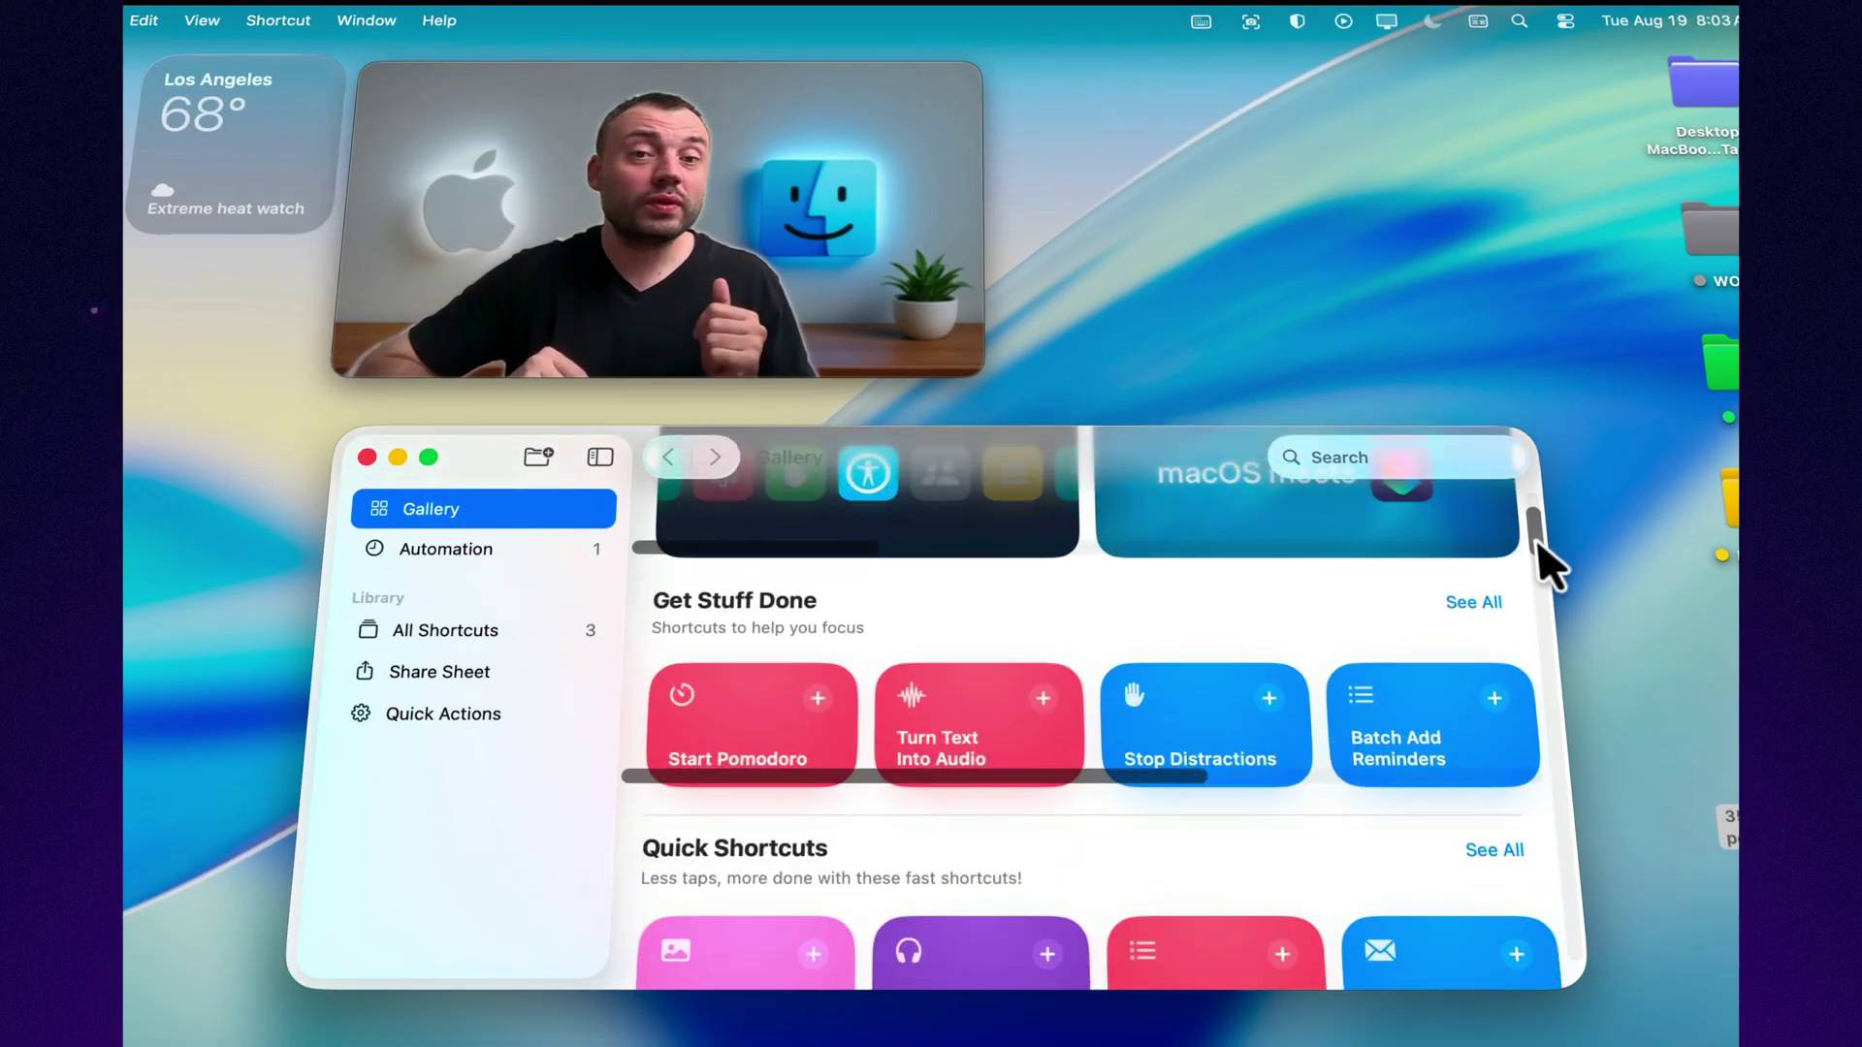
{"action": "left_click", "coordinate": [1537, 543]}
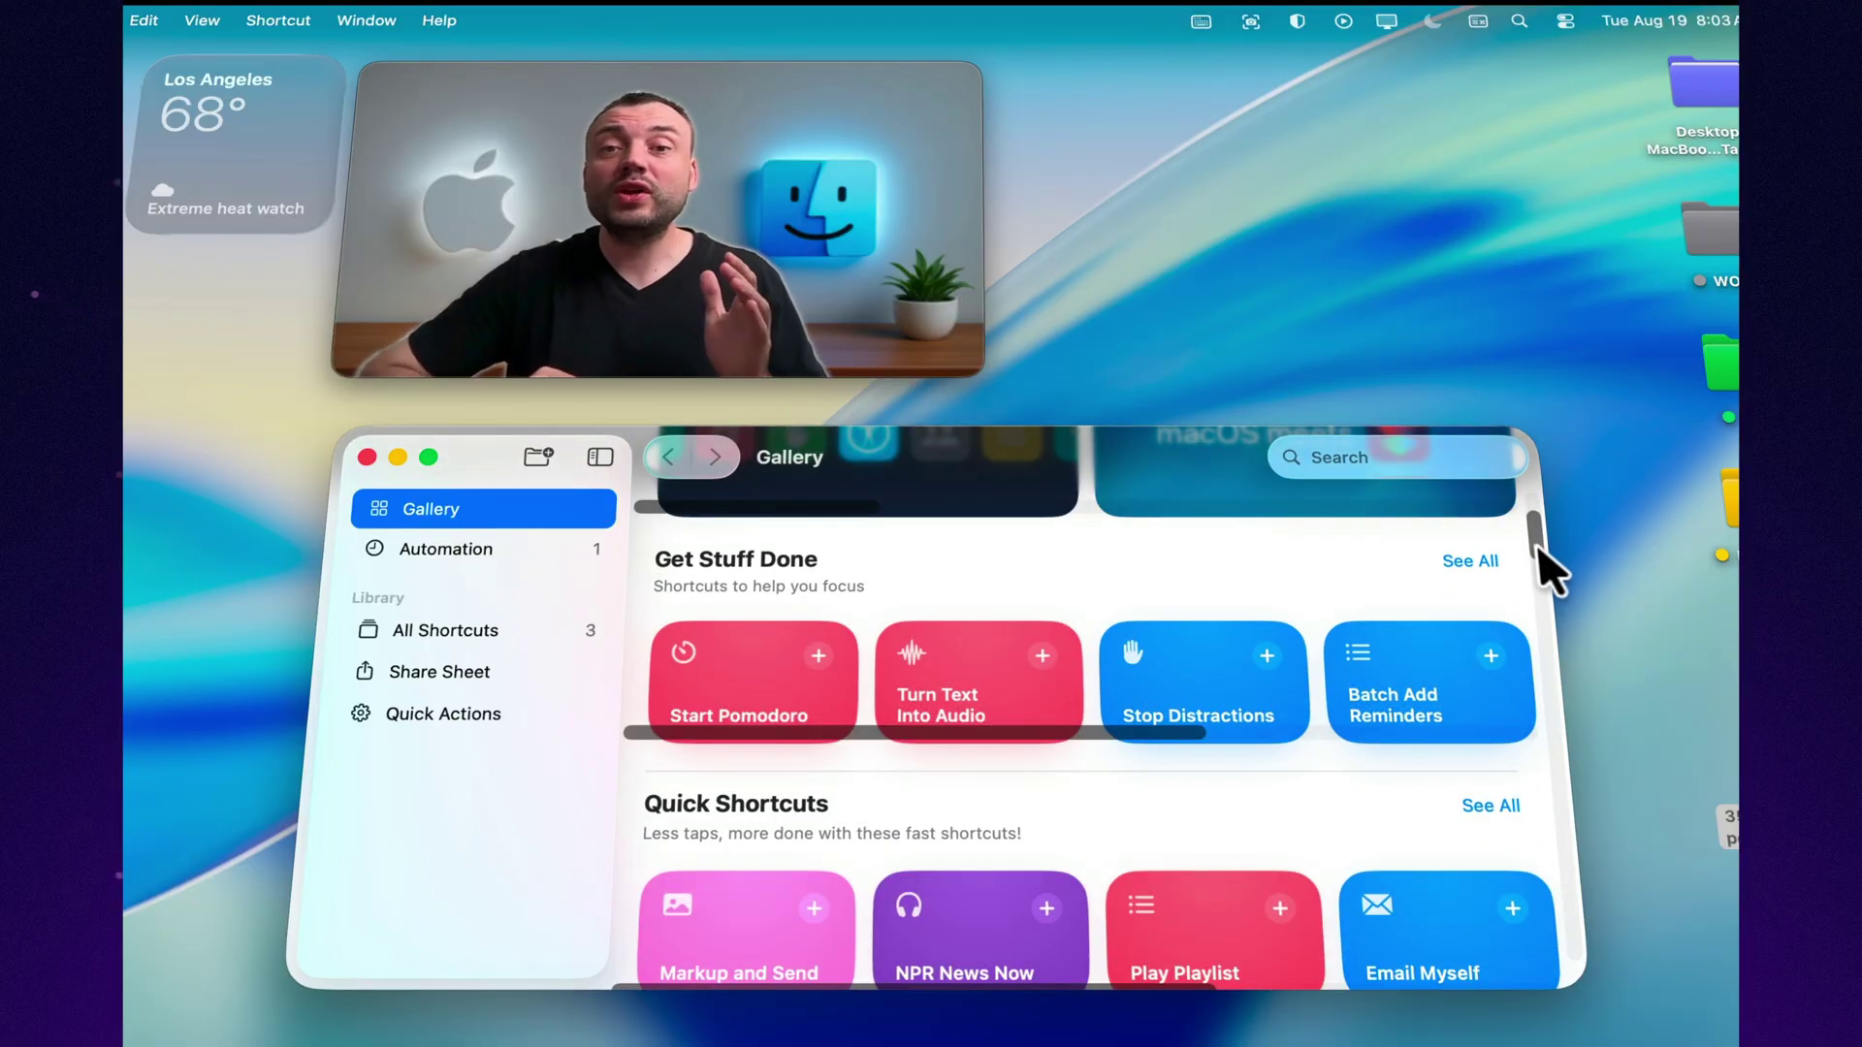
{"action": "left_click_drag", "start_coordinate": [1539, 551], "coordinate": [1546, 594]}
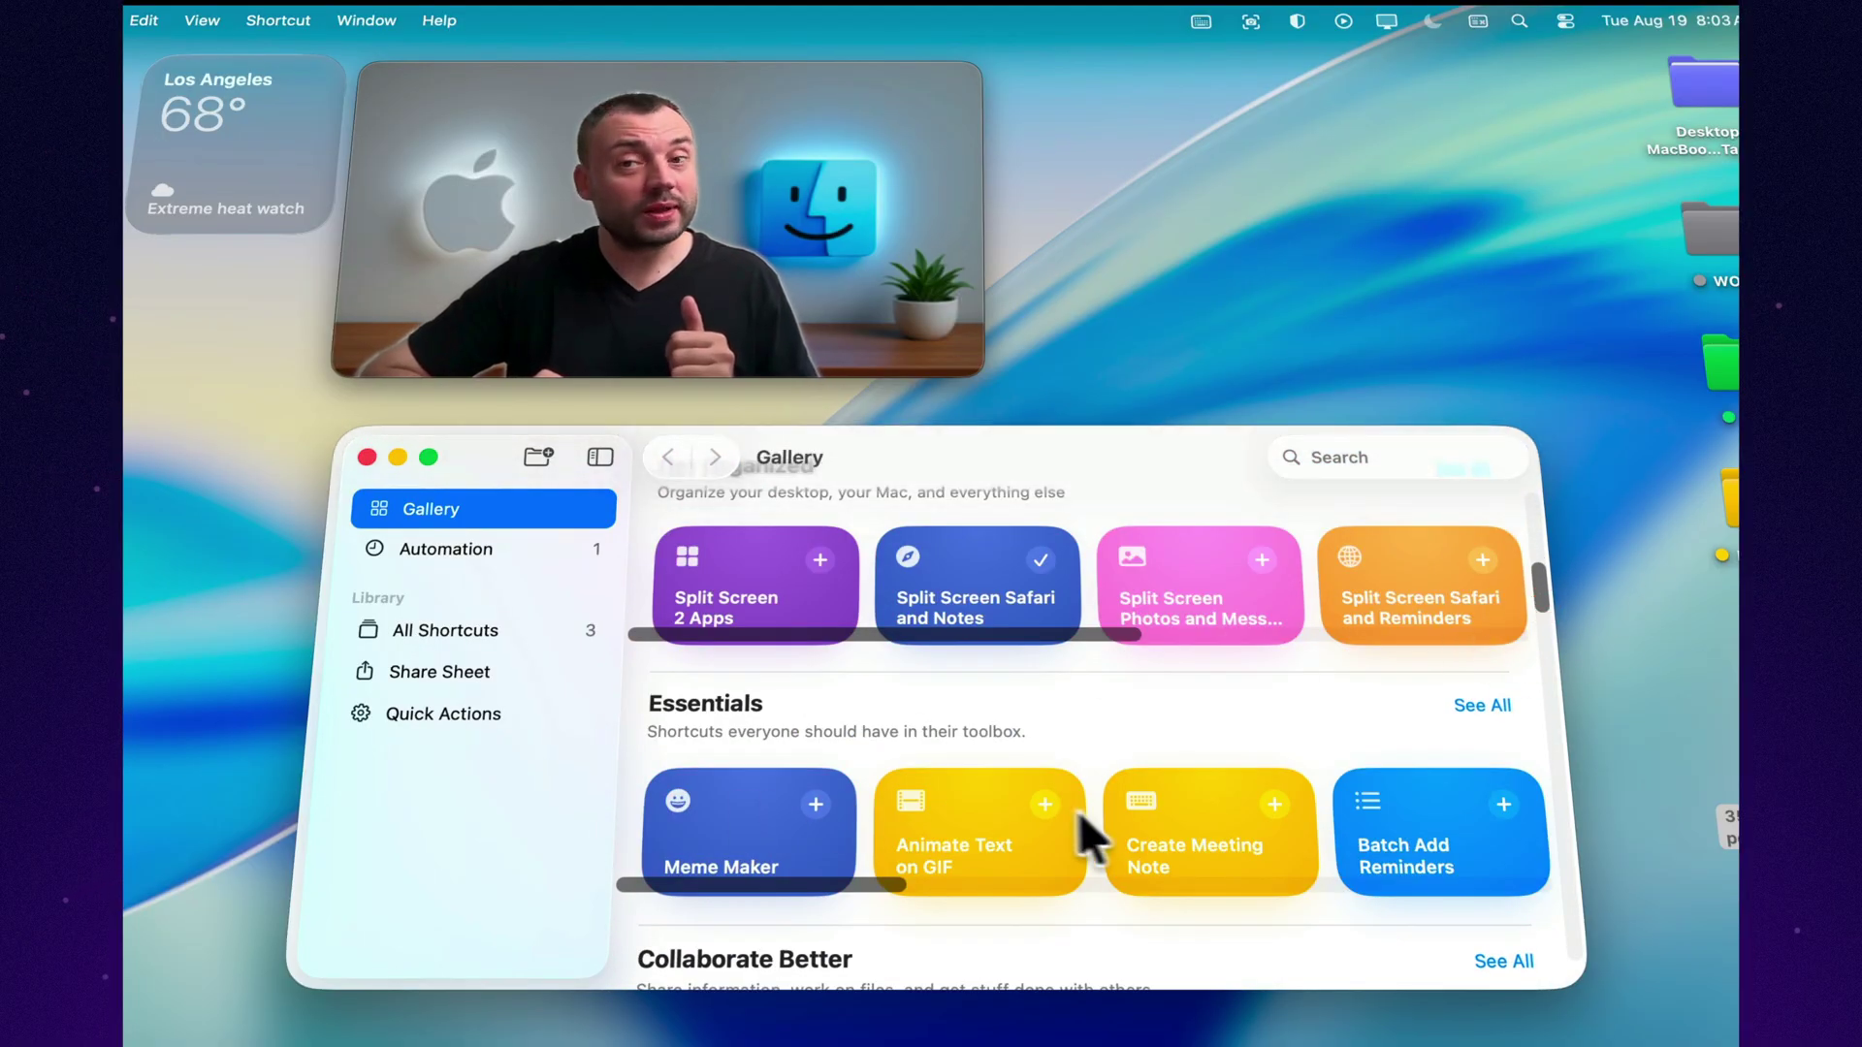
{"action": "left_click_drag", "start_coordinate": [1548, 594], "coordinate": [1555, 666]}
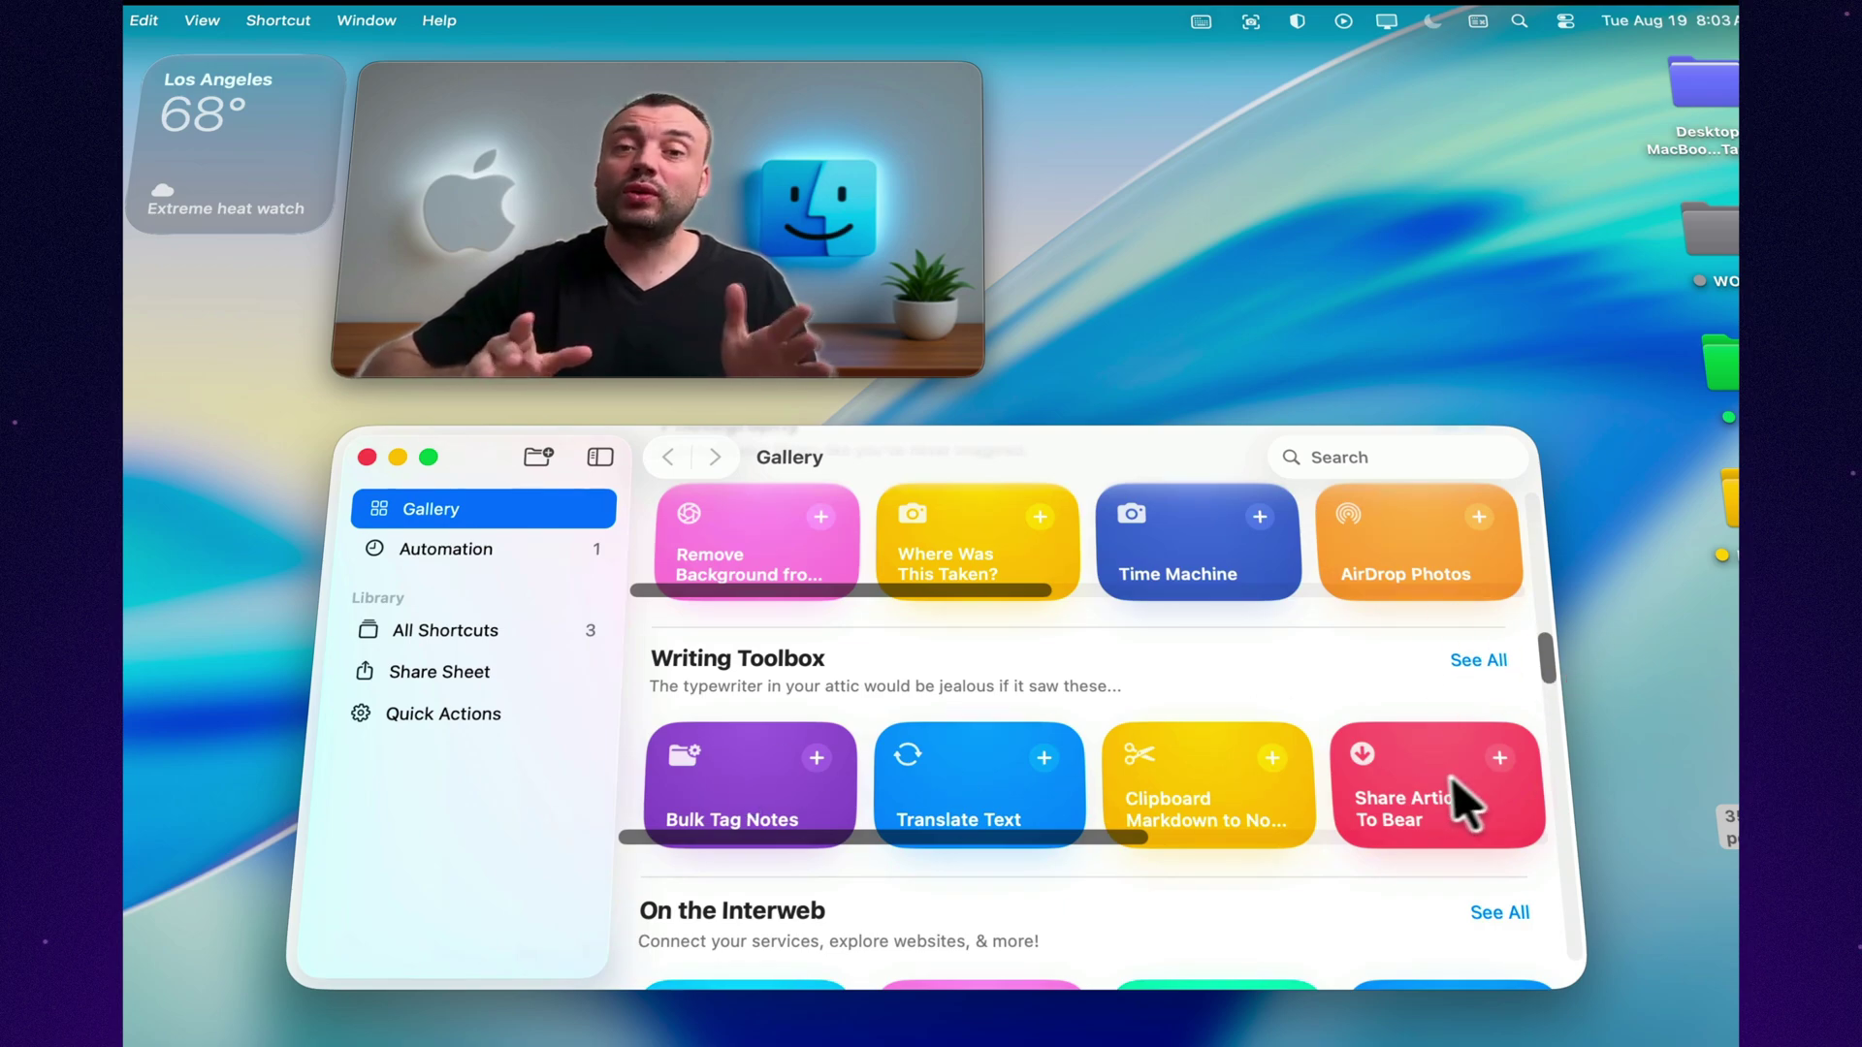
{"action": "left_click_drag", "start_coordinate": [1549, 661], "coordinate": [1553, 747]}
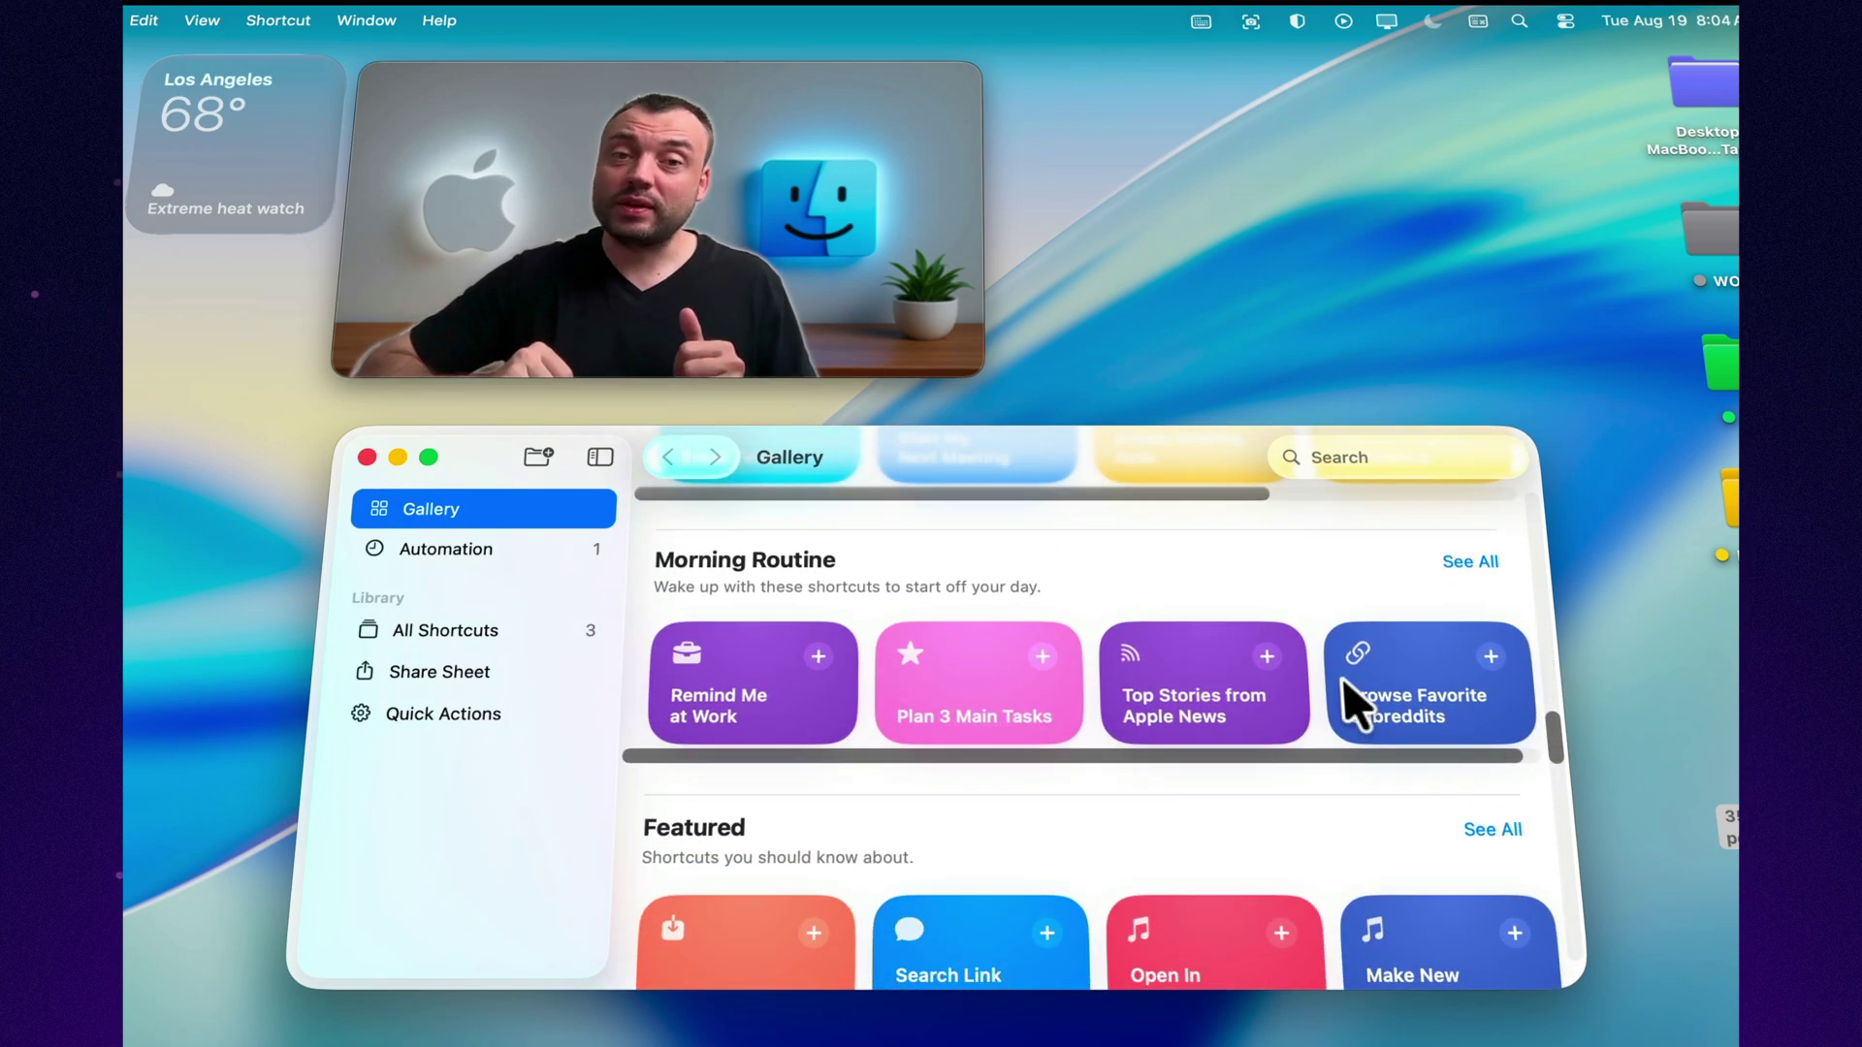
Close Shortcuts, preview the desktop cat jpg, and drop it into the Work CATS folder
{"action": "left_click", "coordinate": [365, 456]}
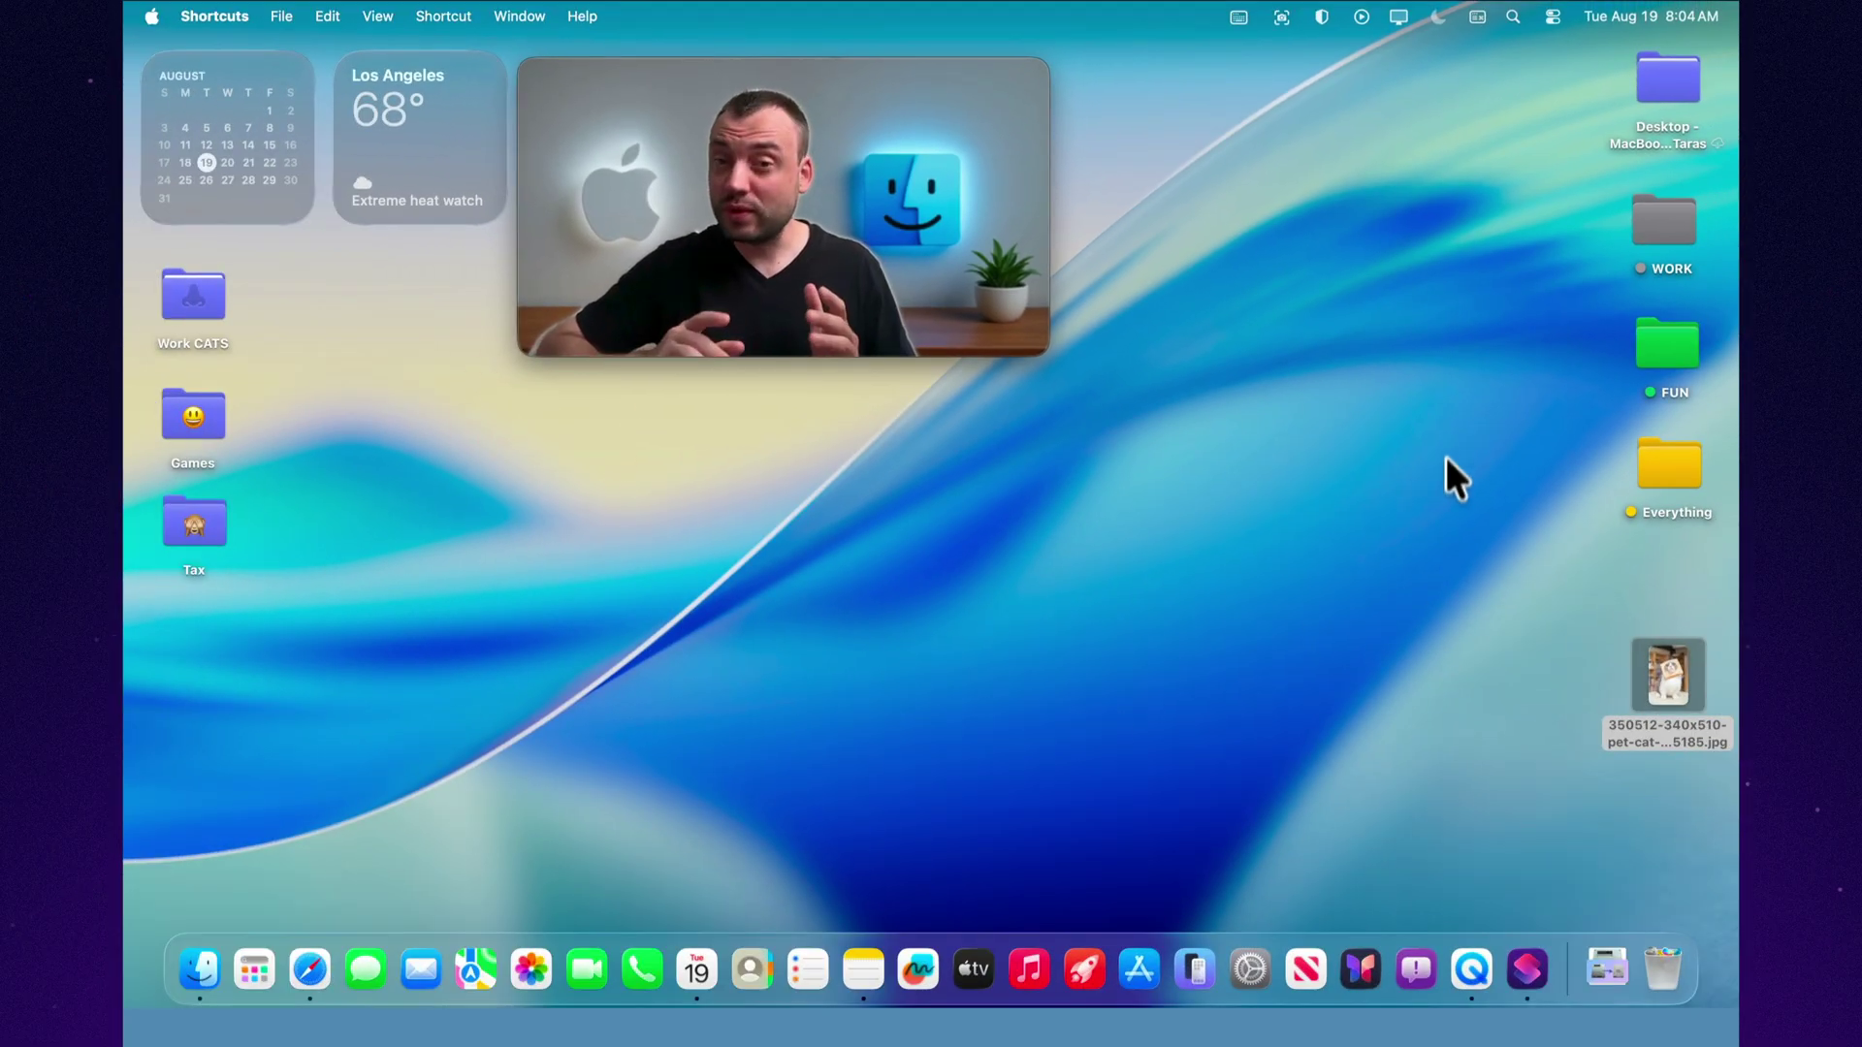
{"action": "left_click", "coordinate": [1503, 520]}
{"action": "left_click", "coordinate": [1679, 665]}
{"action": "key", "text": "space"}
{"action": "key", "text": "space"}
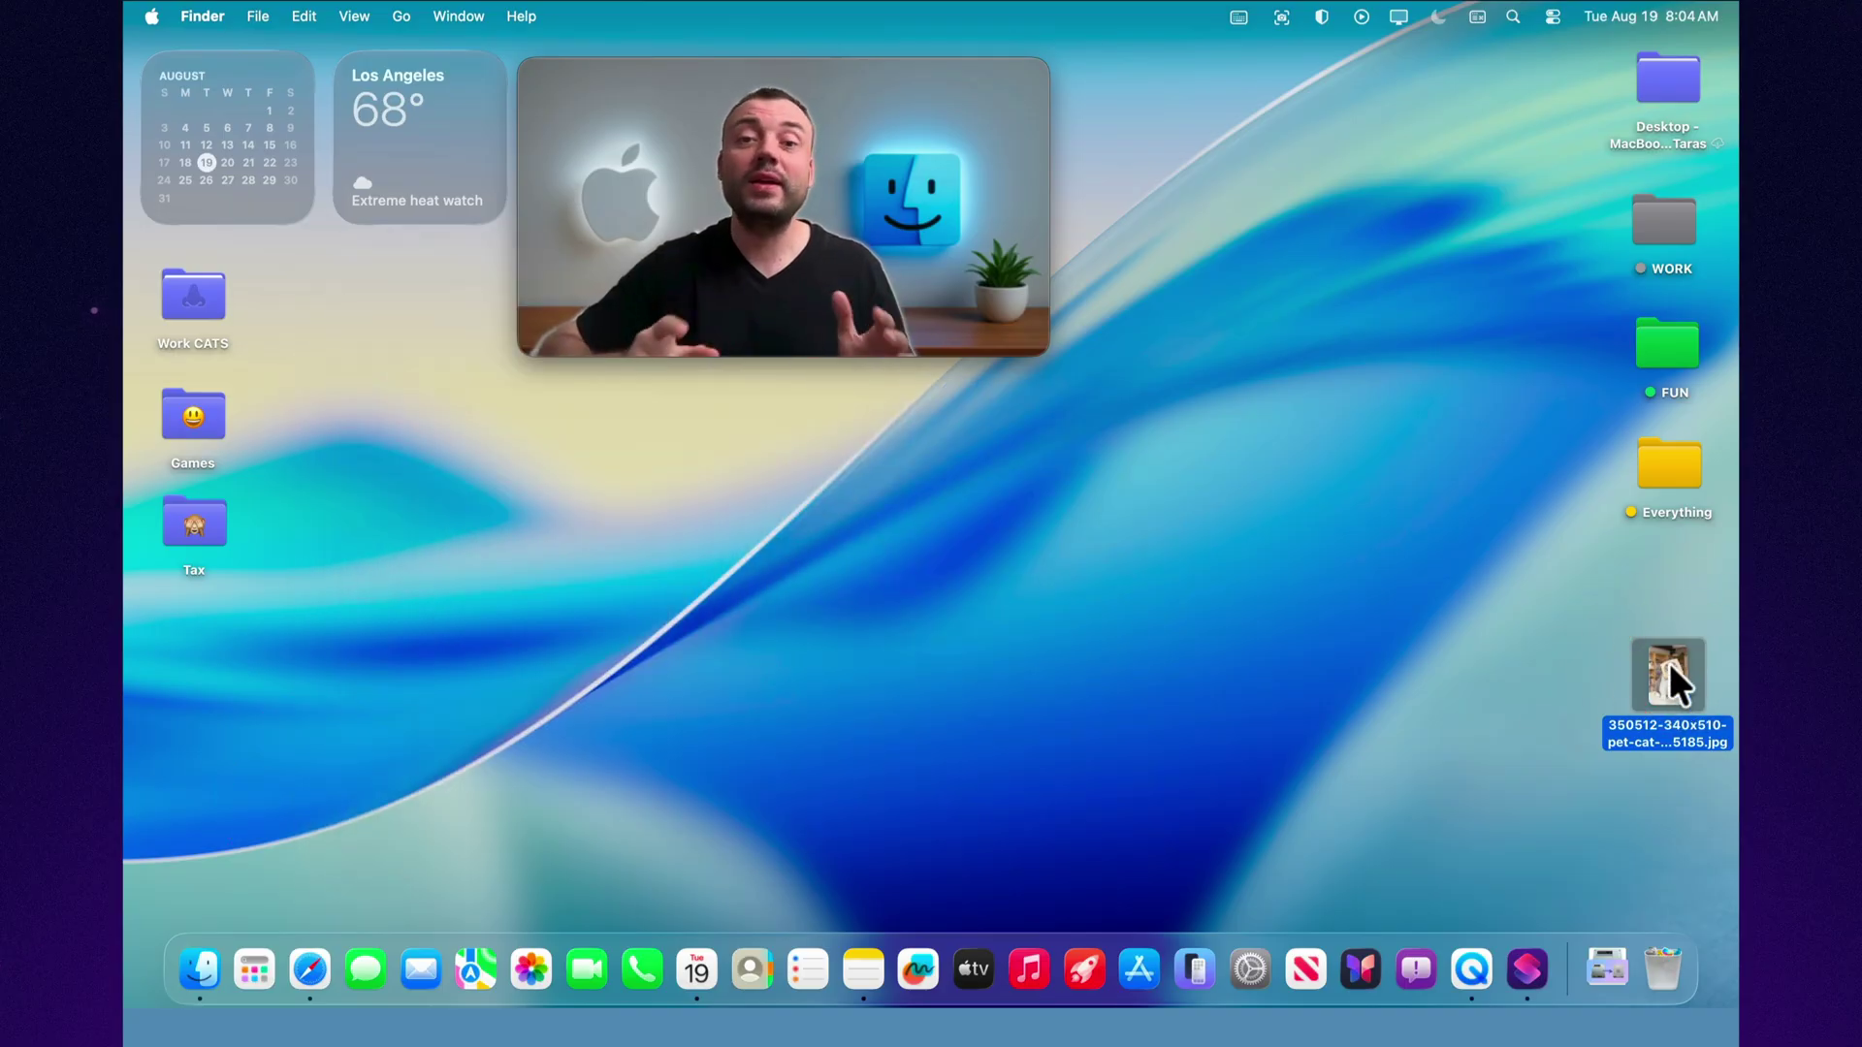
{"action": "left_click_drag", "start_coordinate": [1670, 669], "coordinate": [322, 415]}
{"action": "left_click_drag", "start_coordinate": [190, 295], "coordinate": [192, 296]}
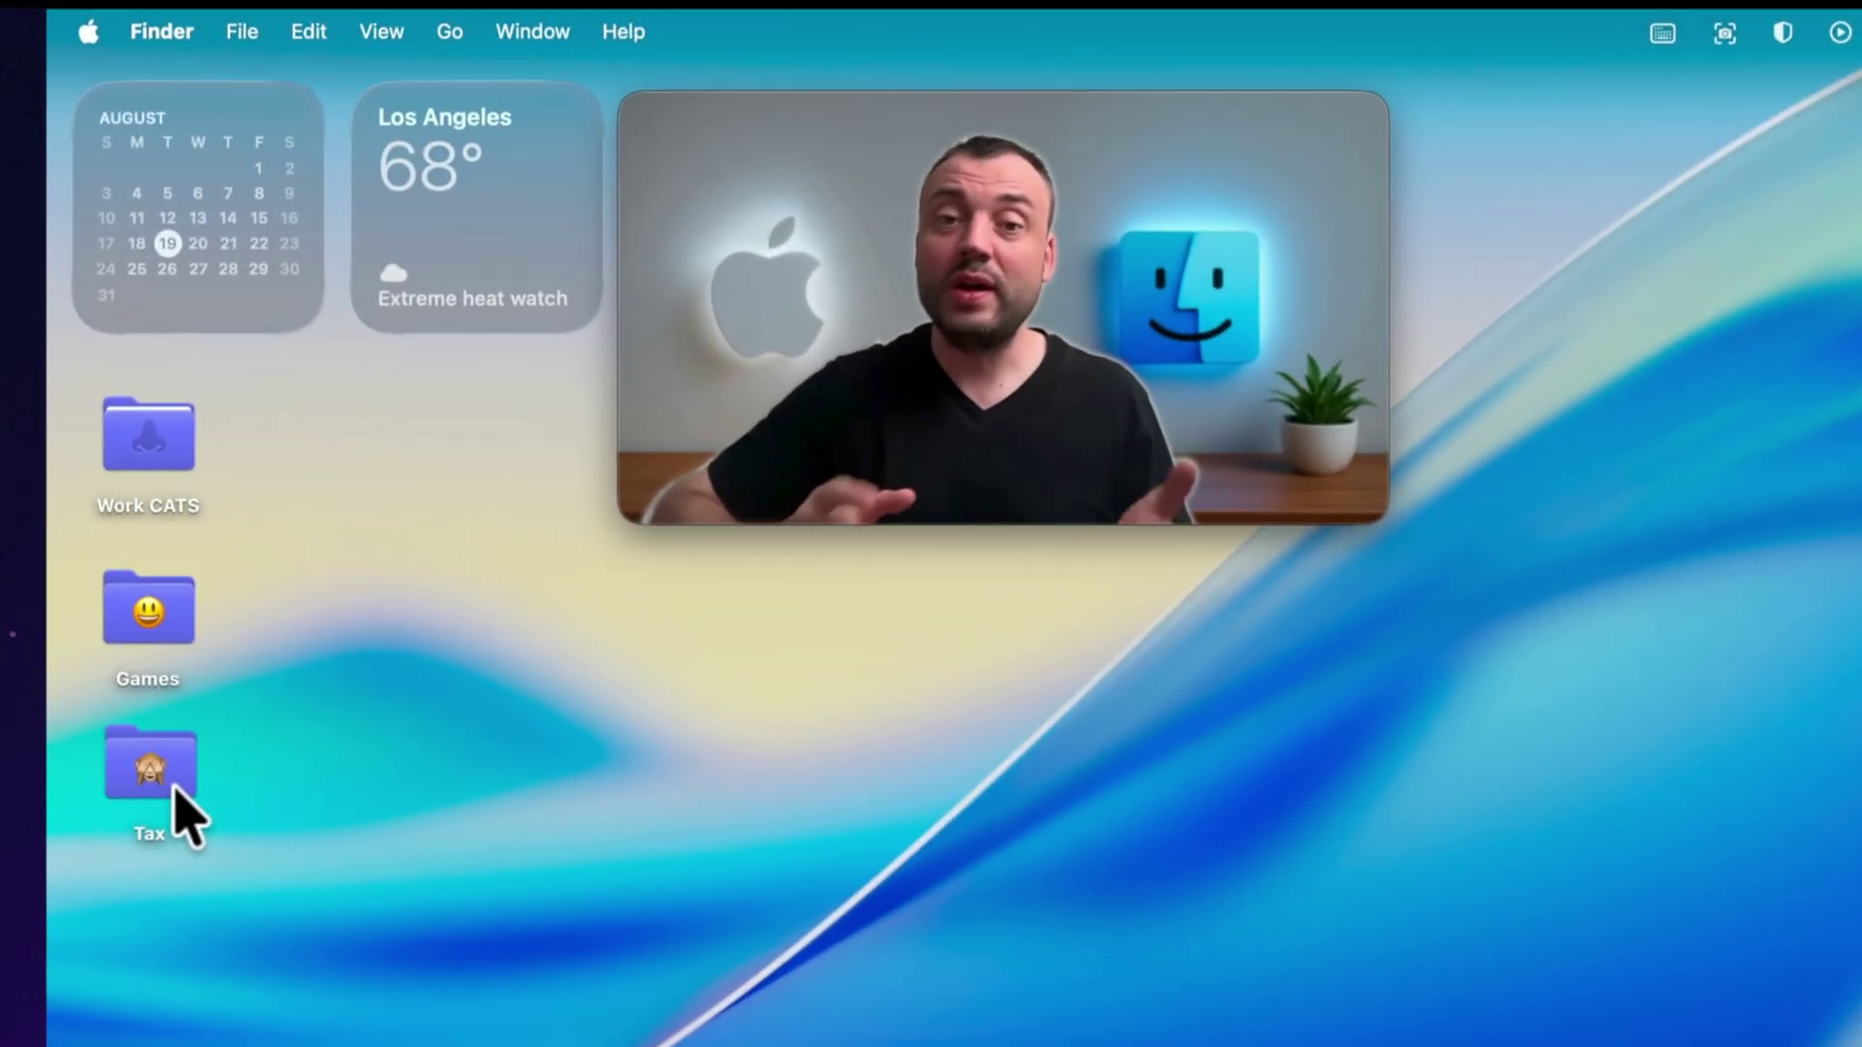
Select the Tax and Games folders on the desktop
{"action": "left_click", "coordinate": [209, 536]}
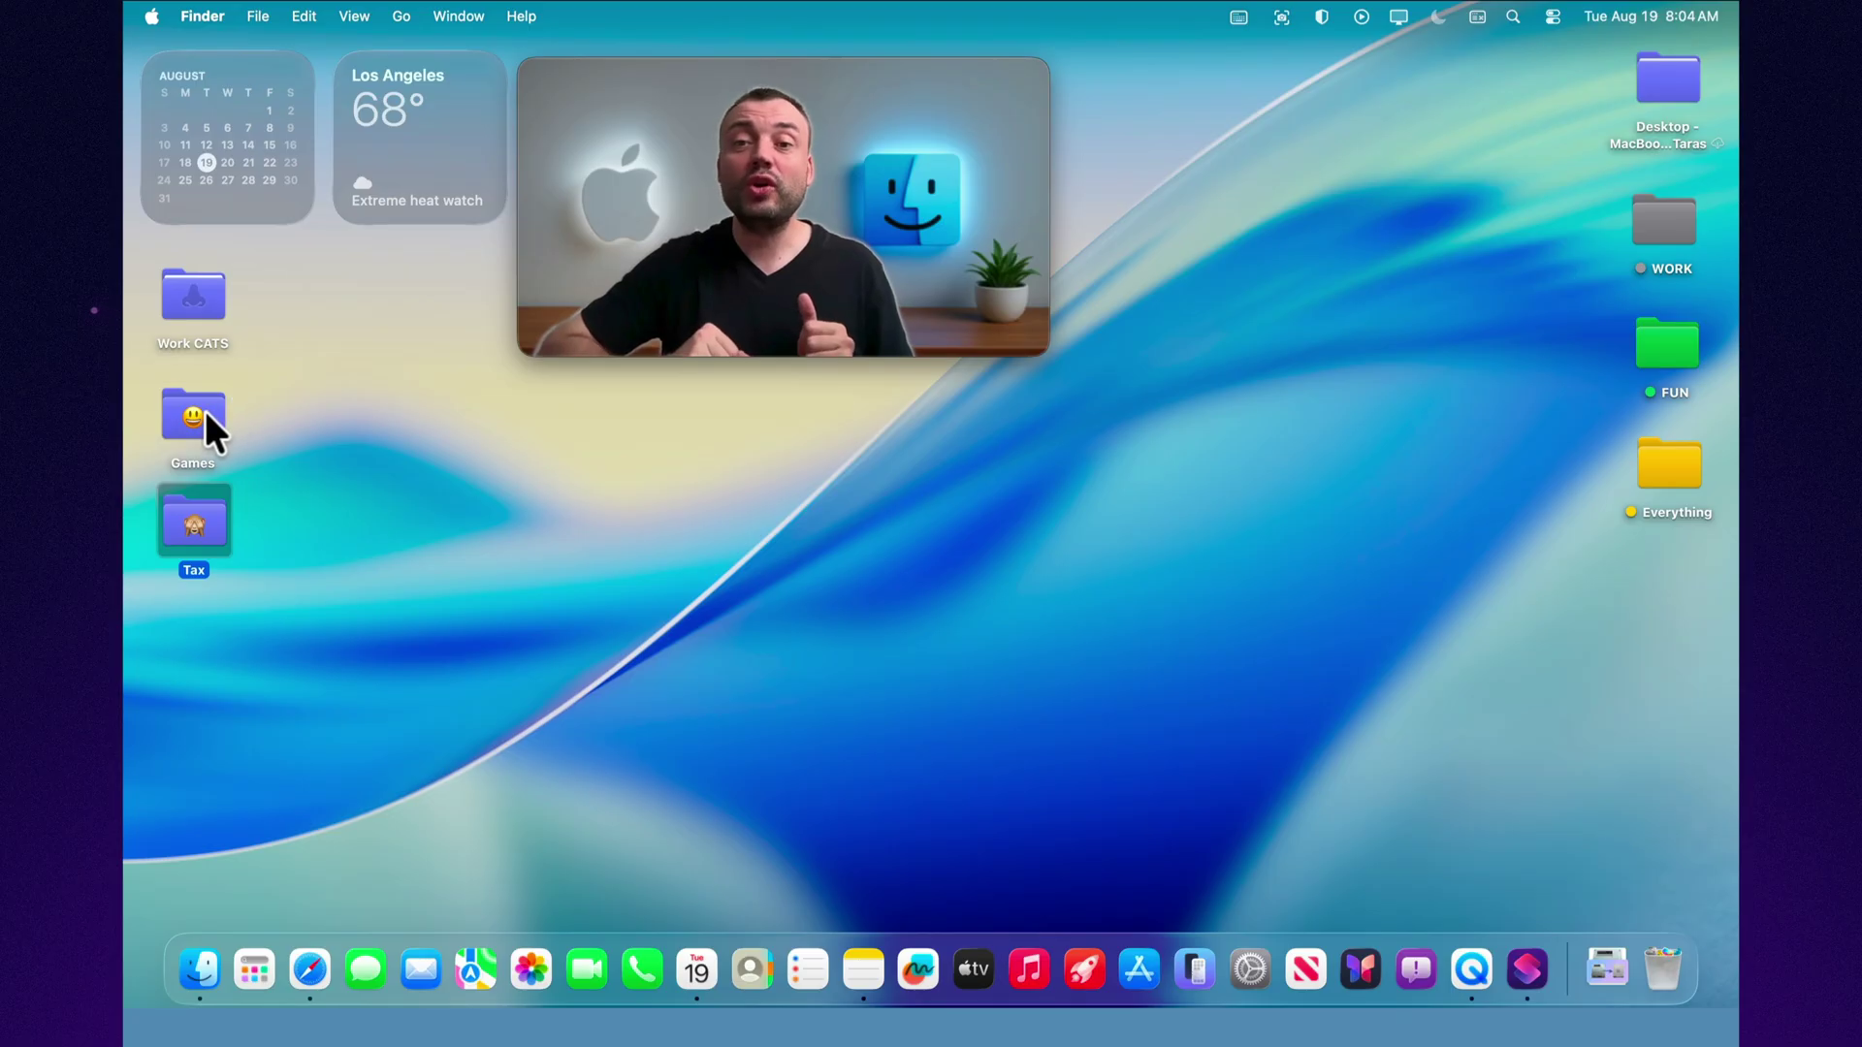
{"action": "left_click", "coordinate": [165, 607]}
{"action": "left_click", "coordinate": [205, 411]}
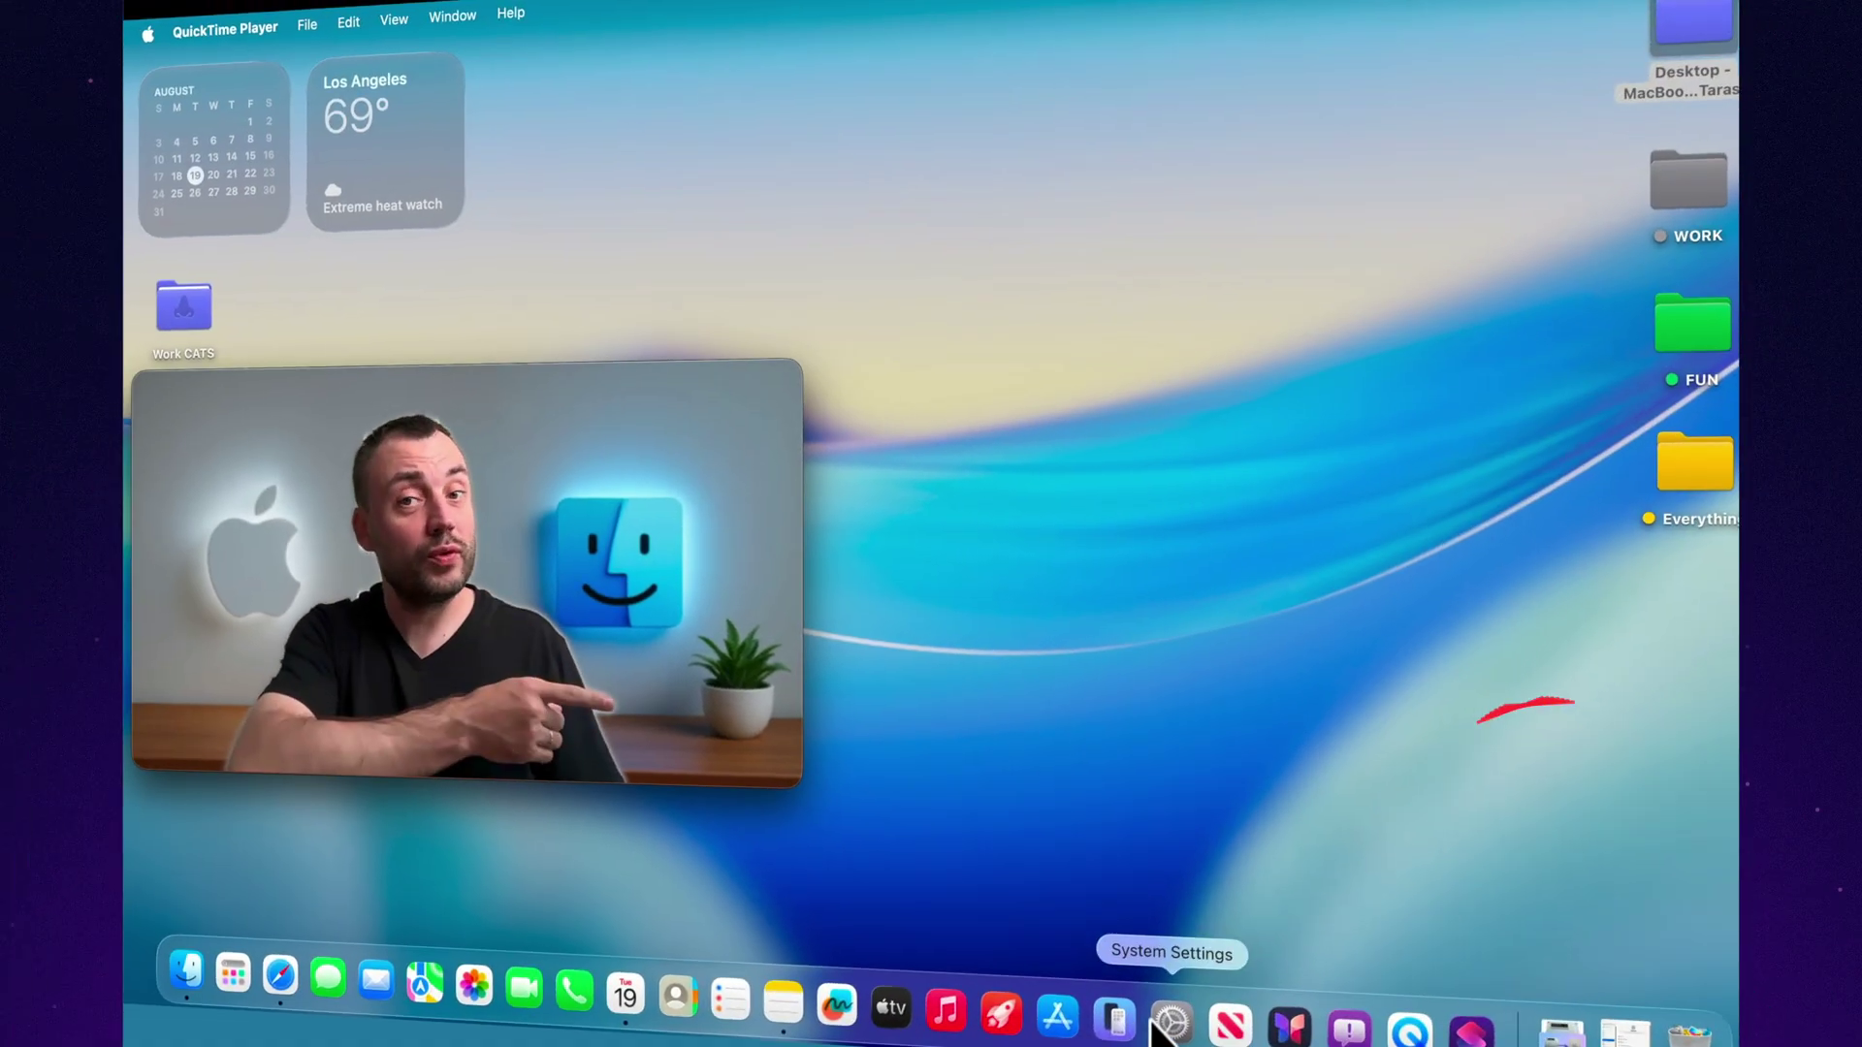
In Spotlight settings, turn off Help Apple Improve Search
{"action": "left_click", "coordinate": [1213, 970]}
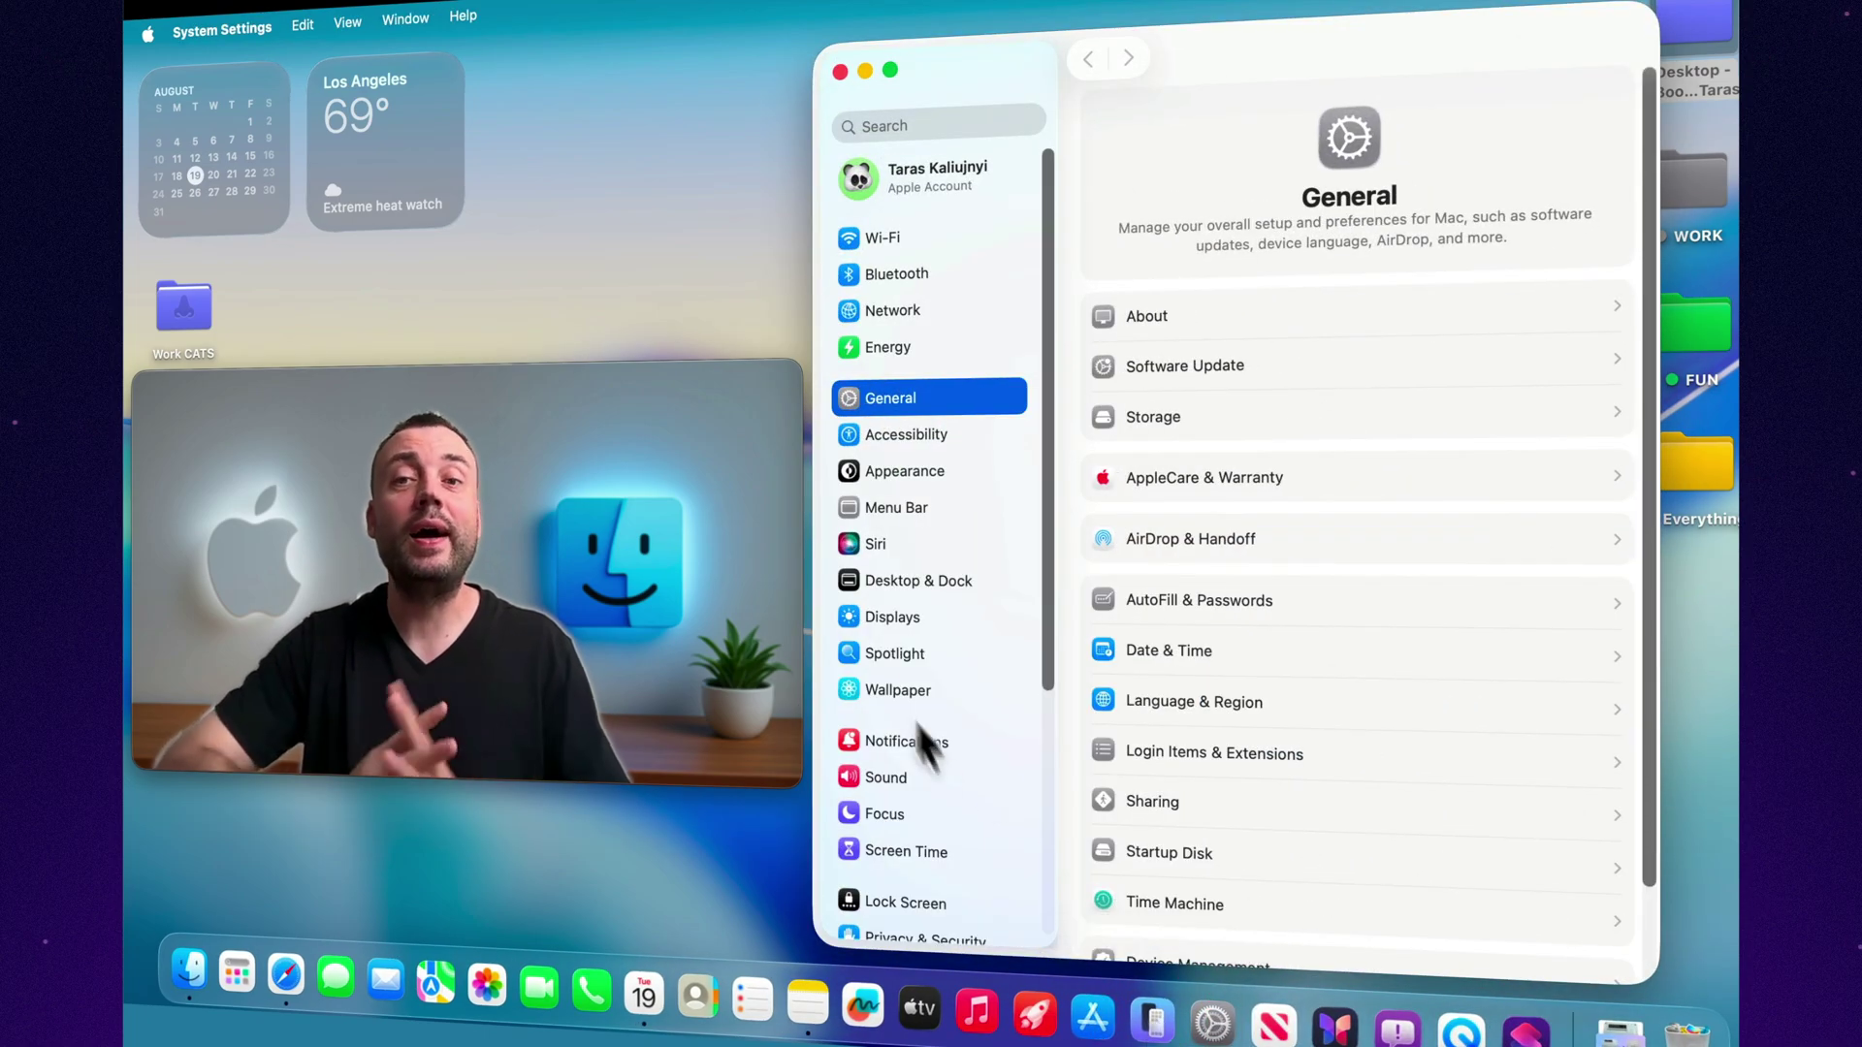
{"action": "left_click", "coordinate": [880, 655]}
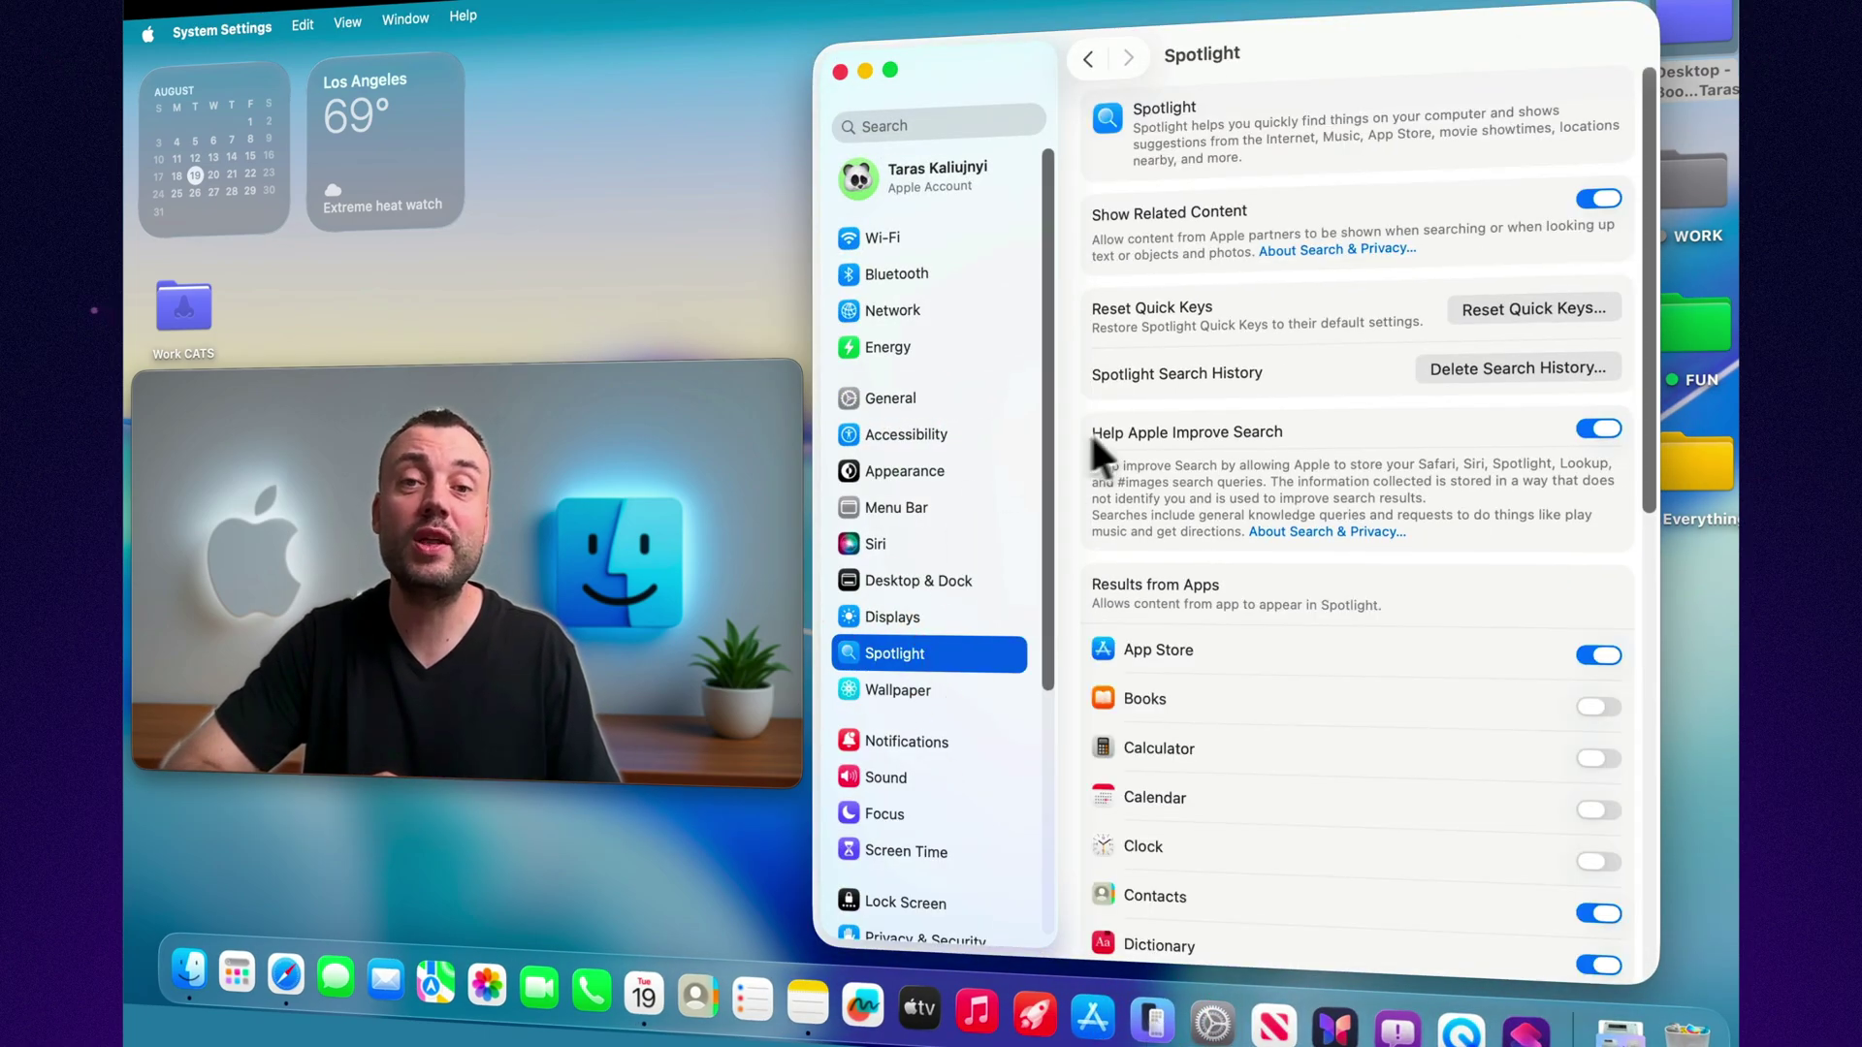
{"action": "left_click", "coordinate": [1612, 421]}
{"action": "left_click_drag", "start_coordinate": [1637, 388], "coordinate": [1670, 611]}
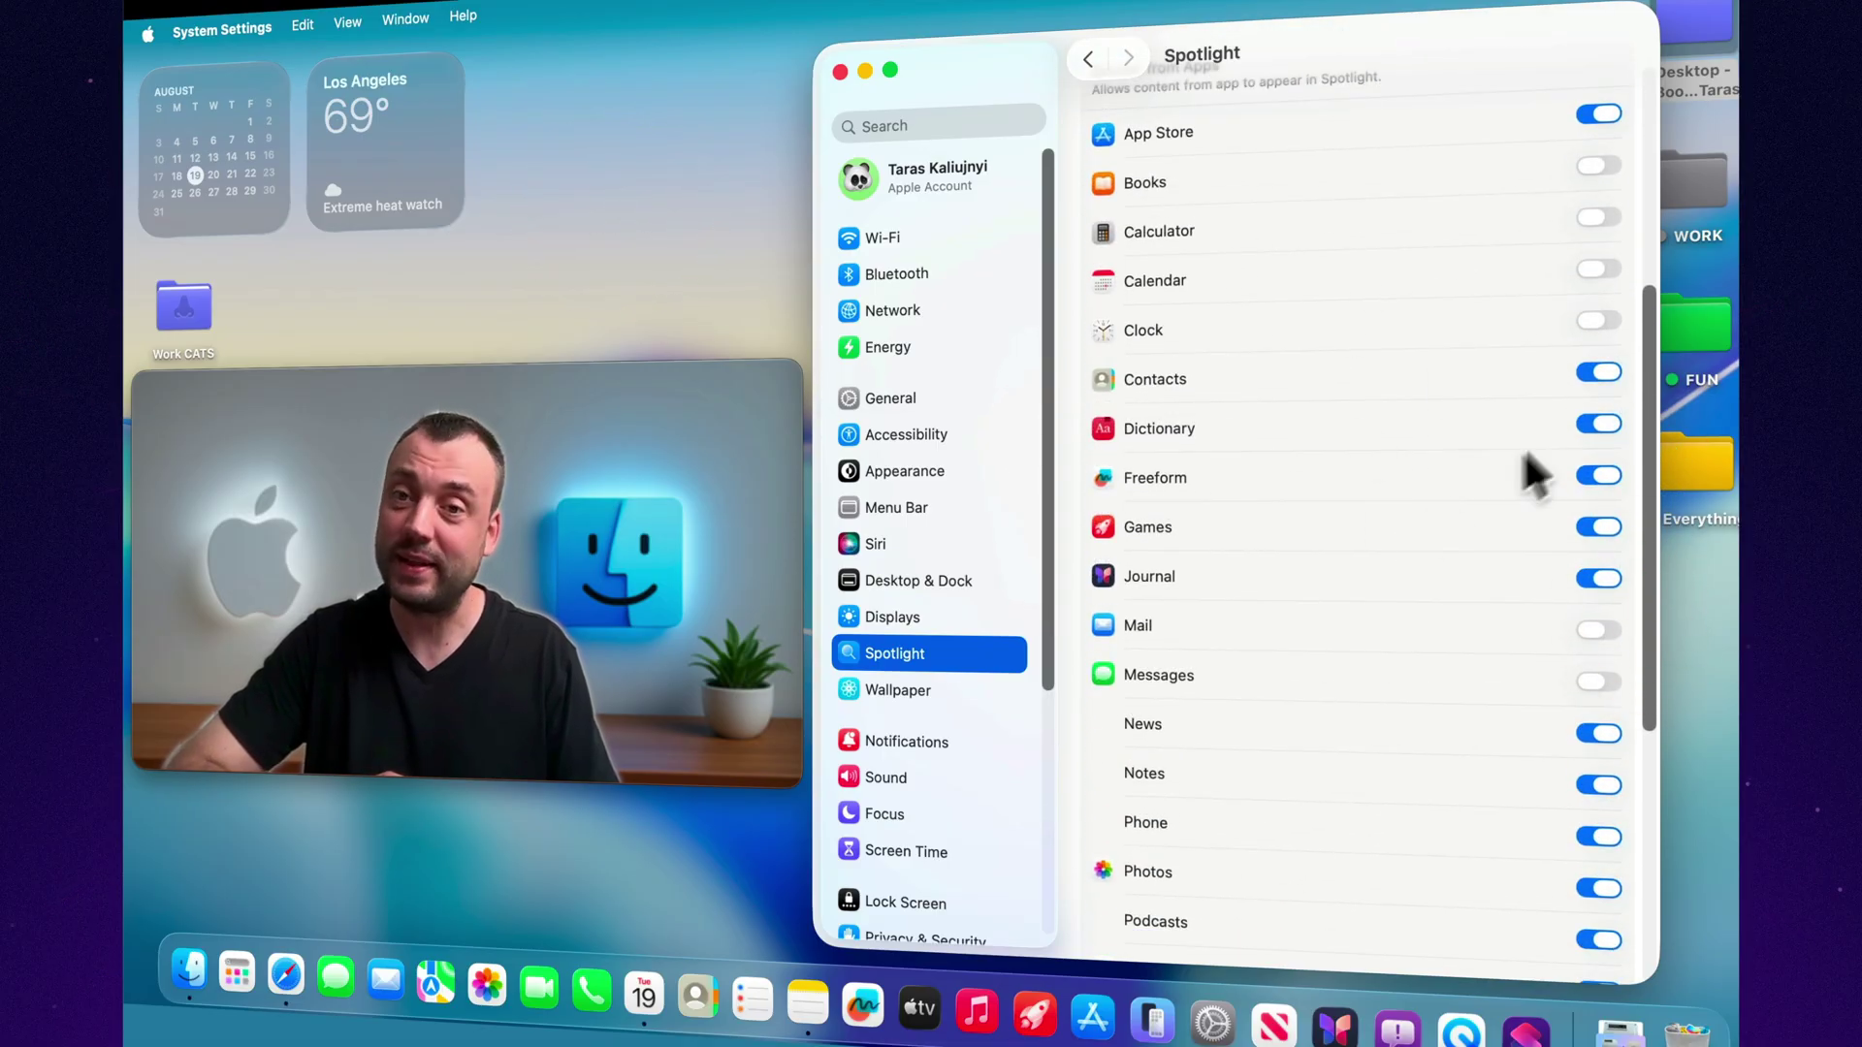
Exclude Dictionary and Games from Spotlight results and toggle the Phone entry
{"action": "left_click", "coordinate": [1595, 422]}
{"action": "left_click", "coordinate": [1597, 522]}
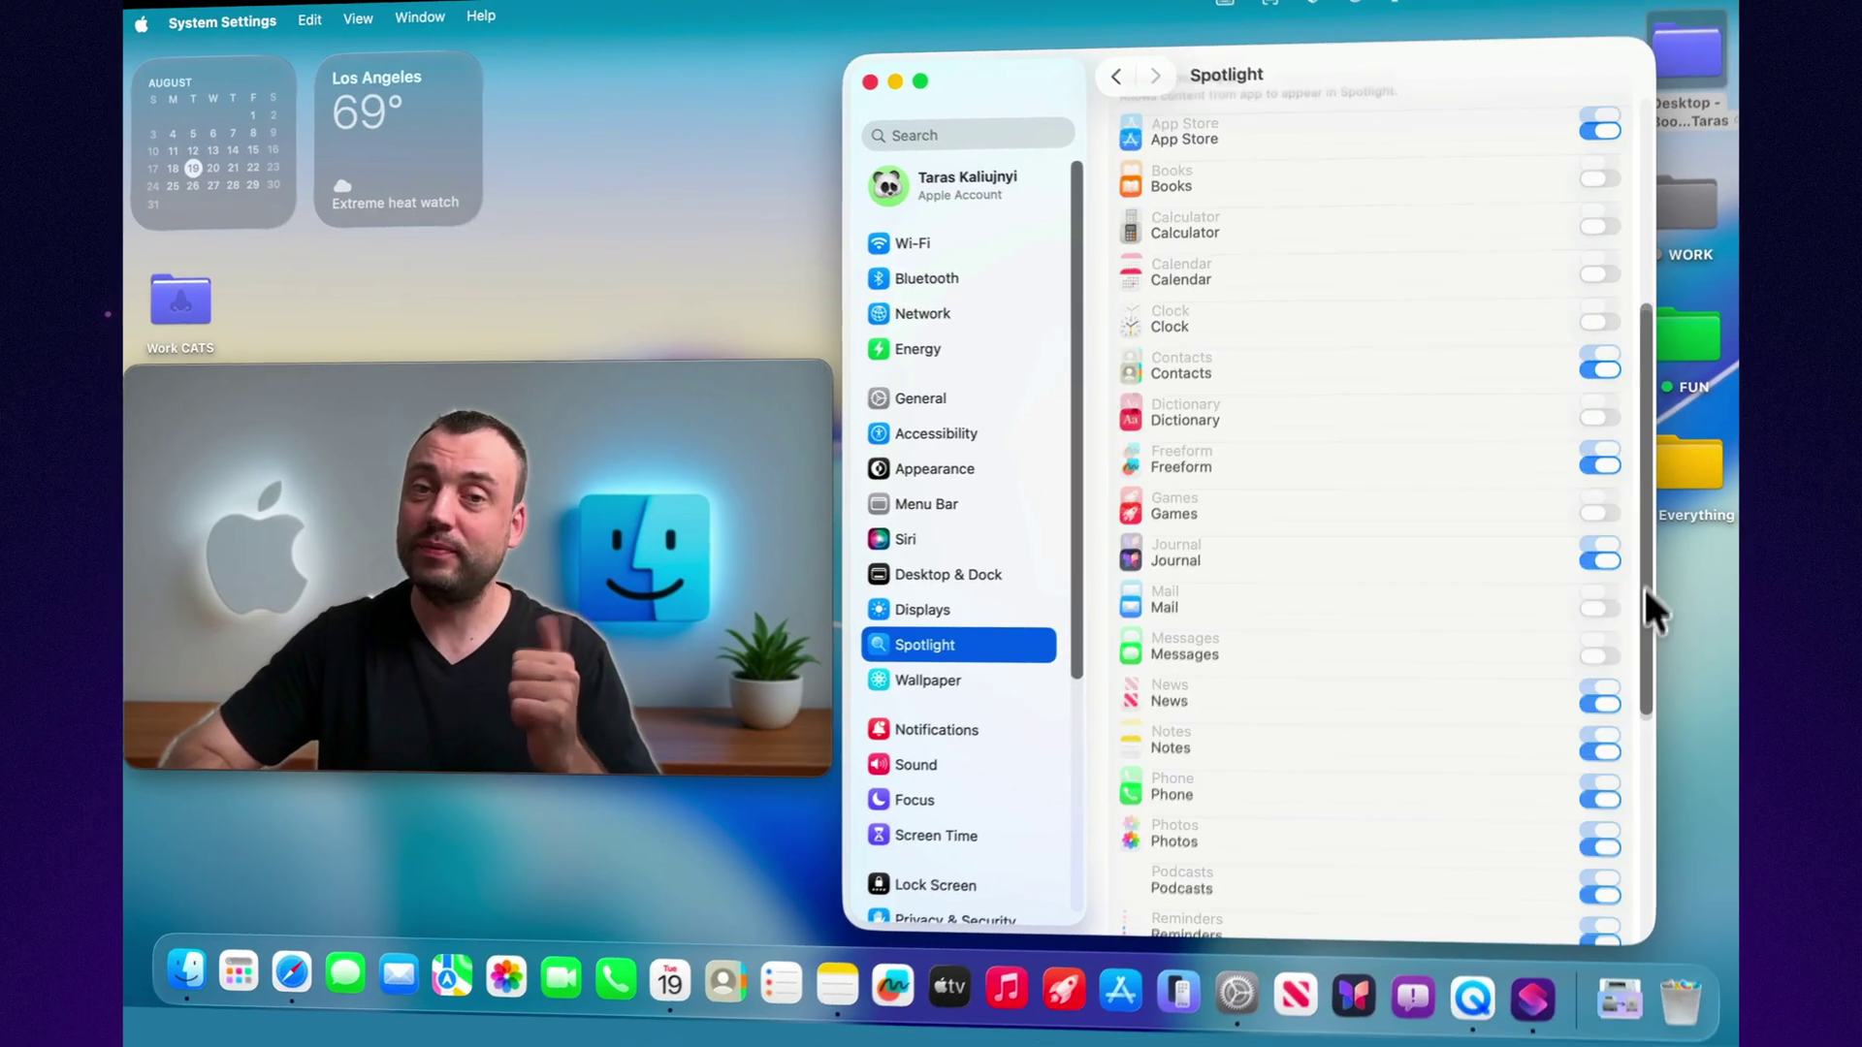
{"action": "scroll", "coordinate": [1629, 611], "scroll_direction": "down", "scroll_amount": 5}
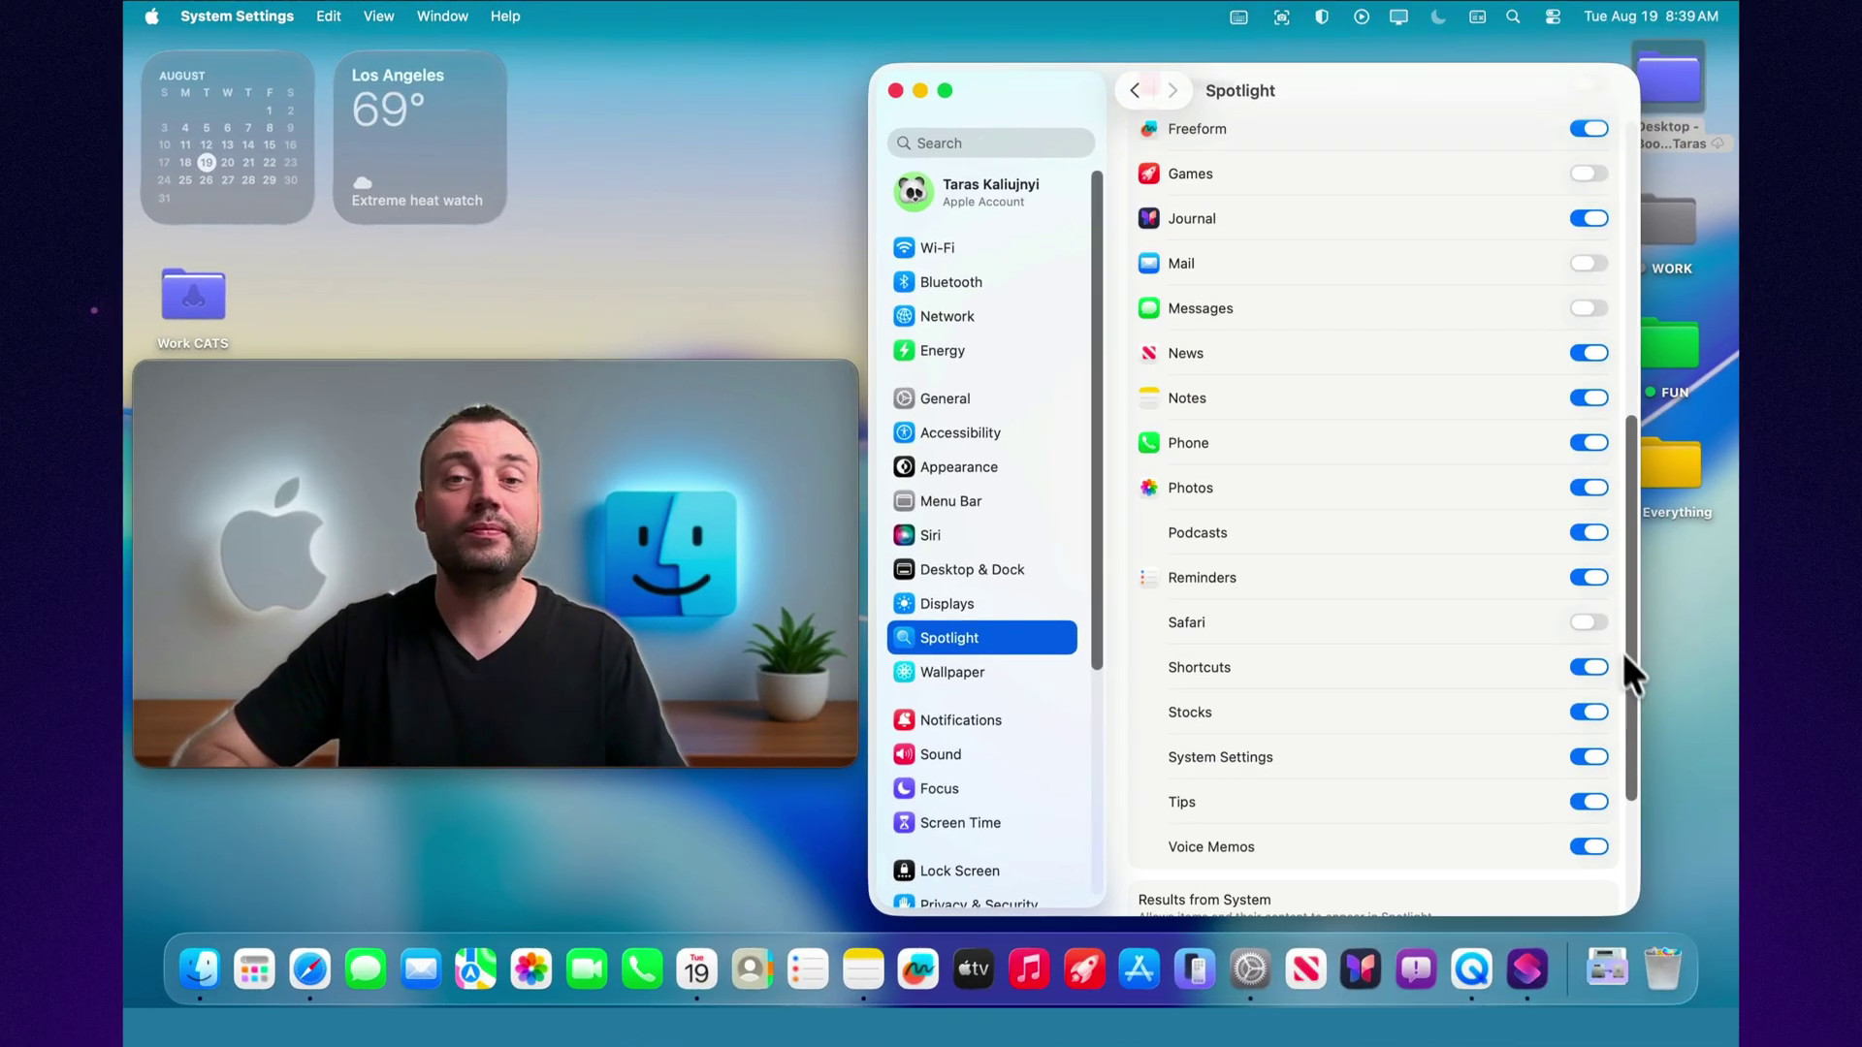
{"action": "left_click", "coordinate": [1583, 441]}
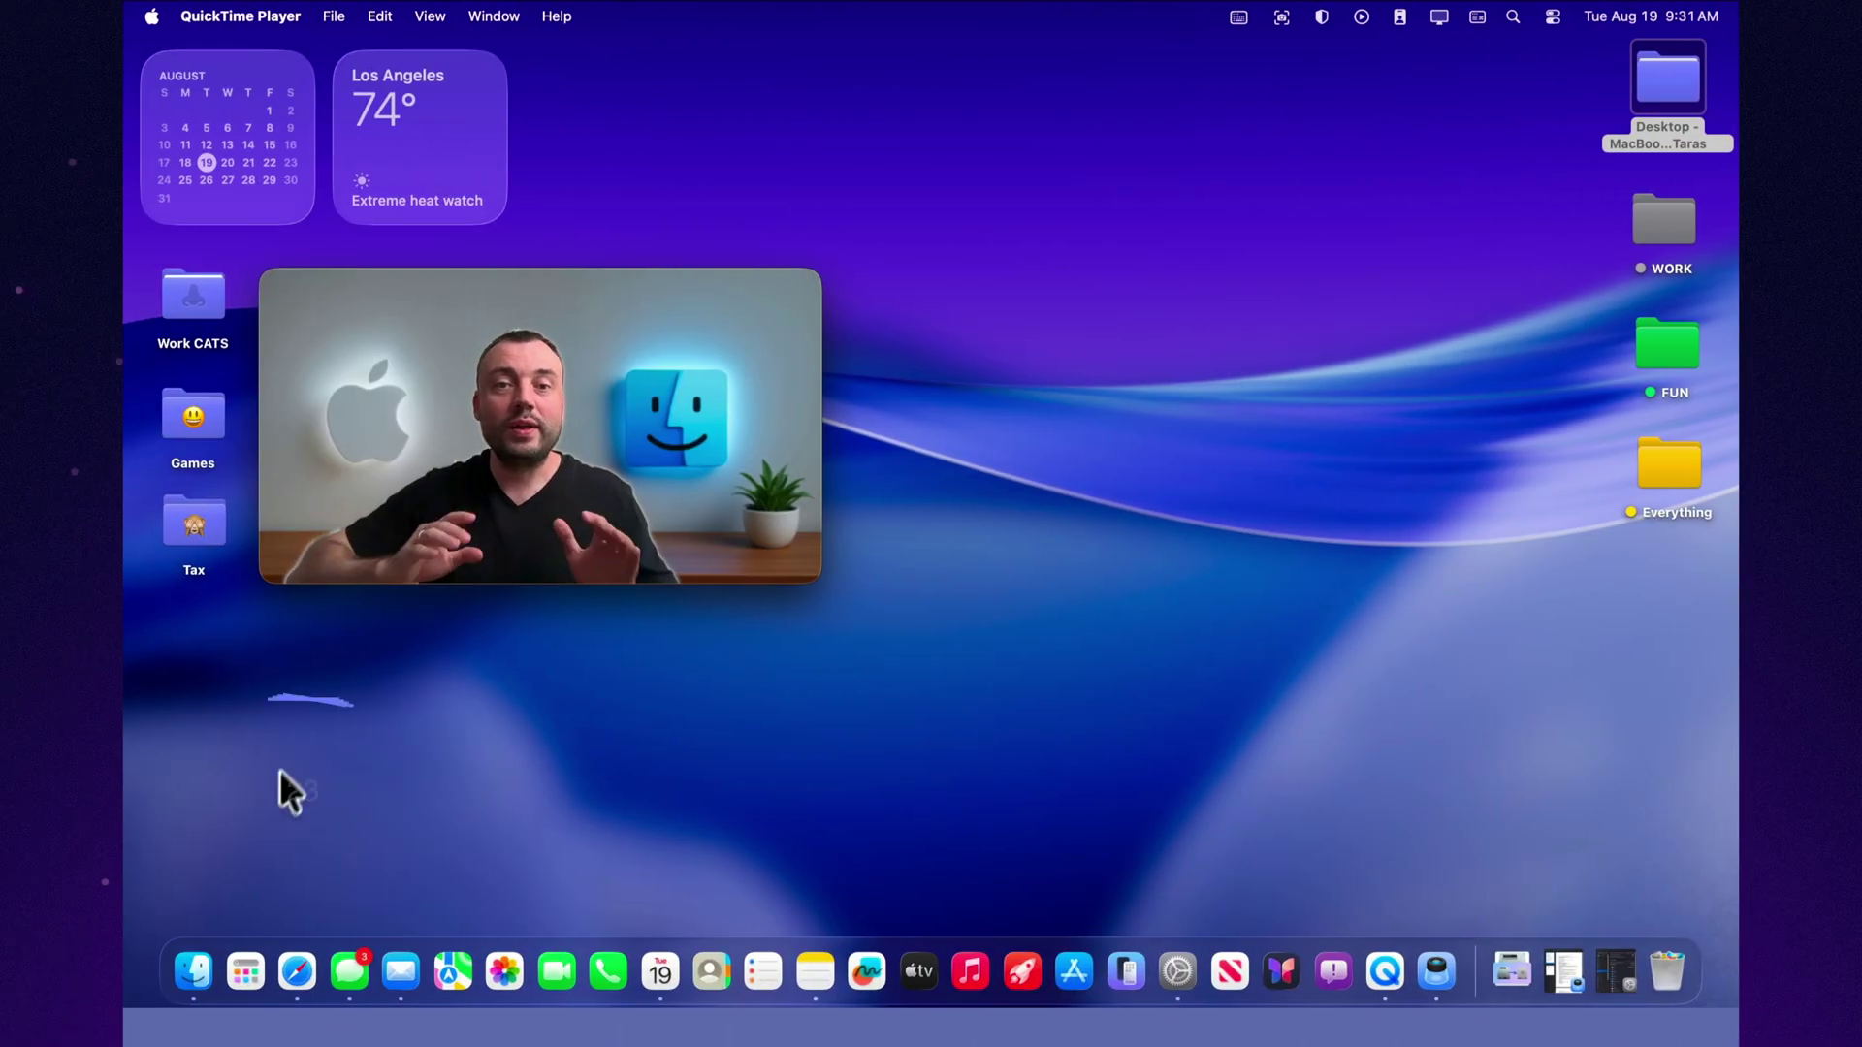
Open Cat_Rental_Agreement in Preview, turn on View > Use Dark Appearance for PDF, then close it
{"action": "left_click", "coordinate": [1542, 964]}
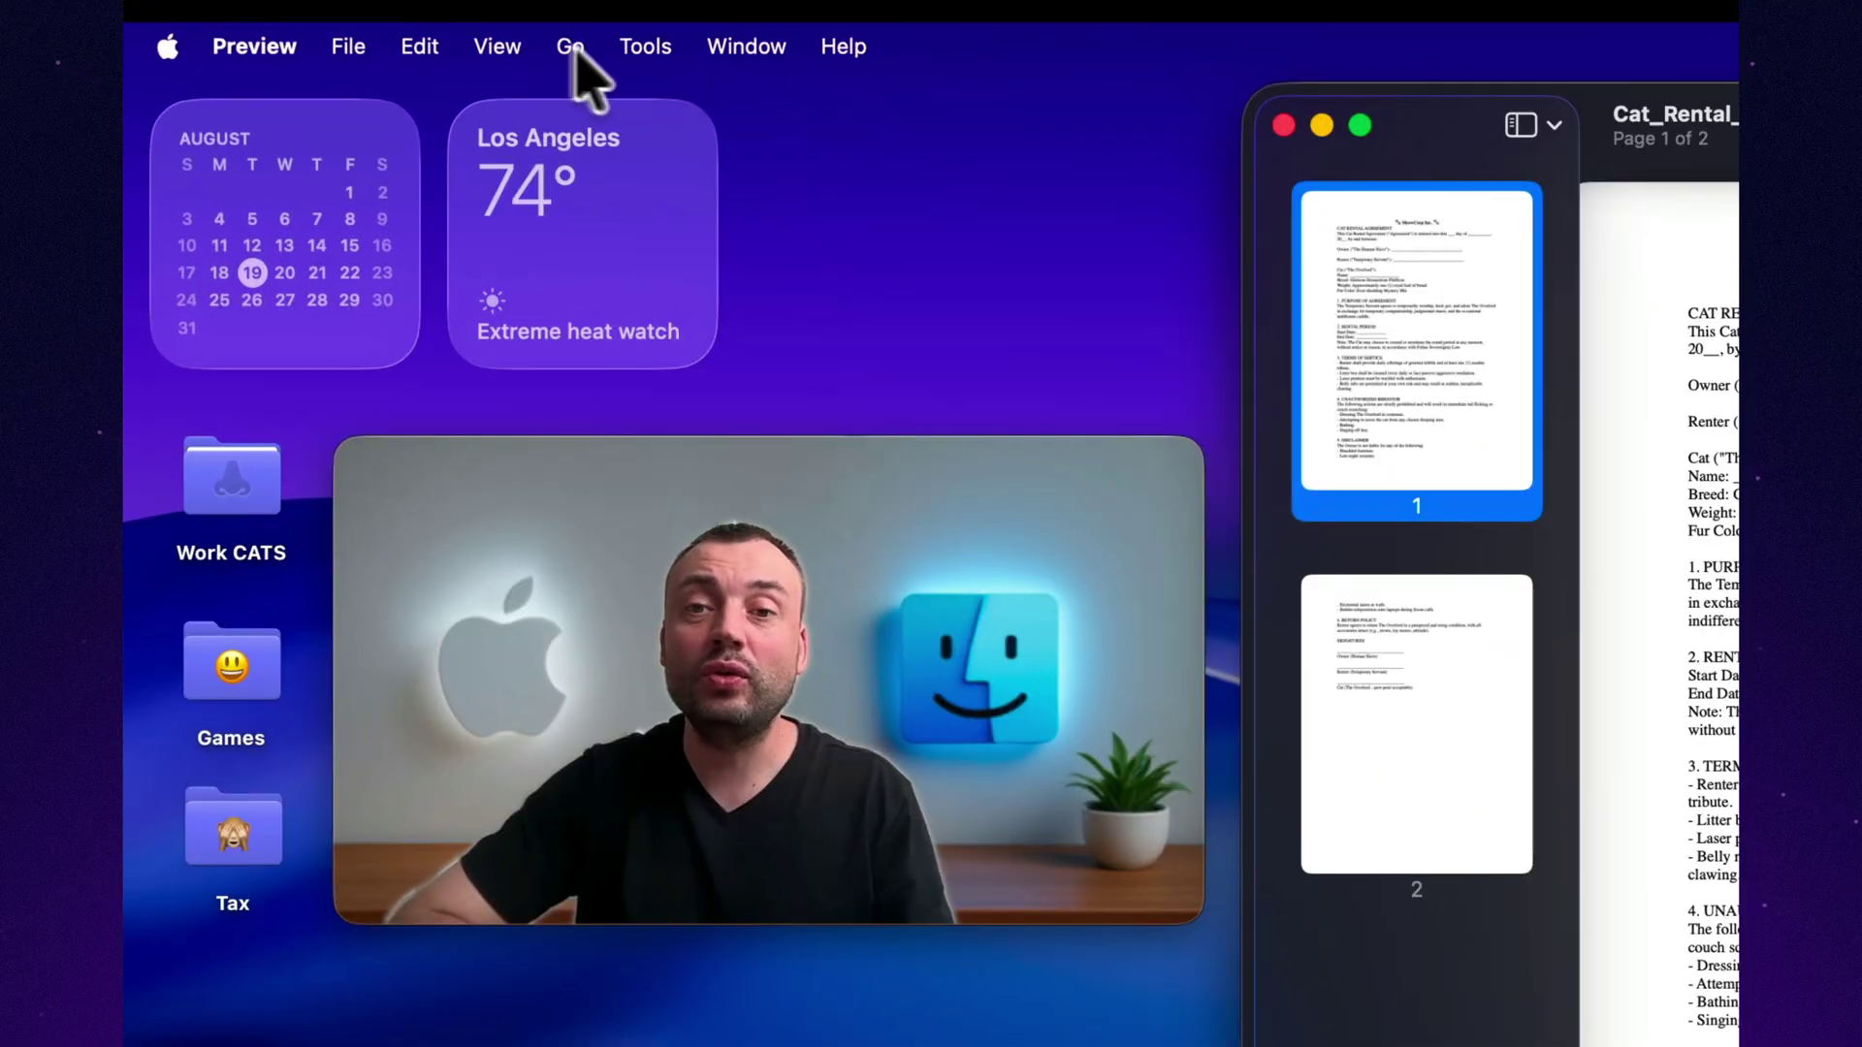
{"action": "left_click", "coordinate": [500, 49]}
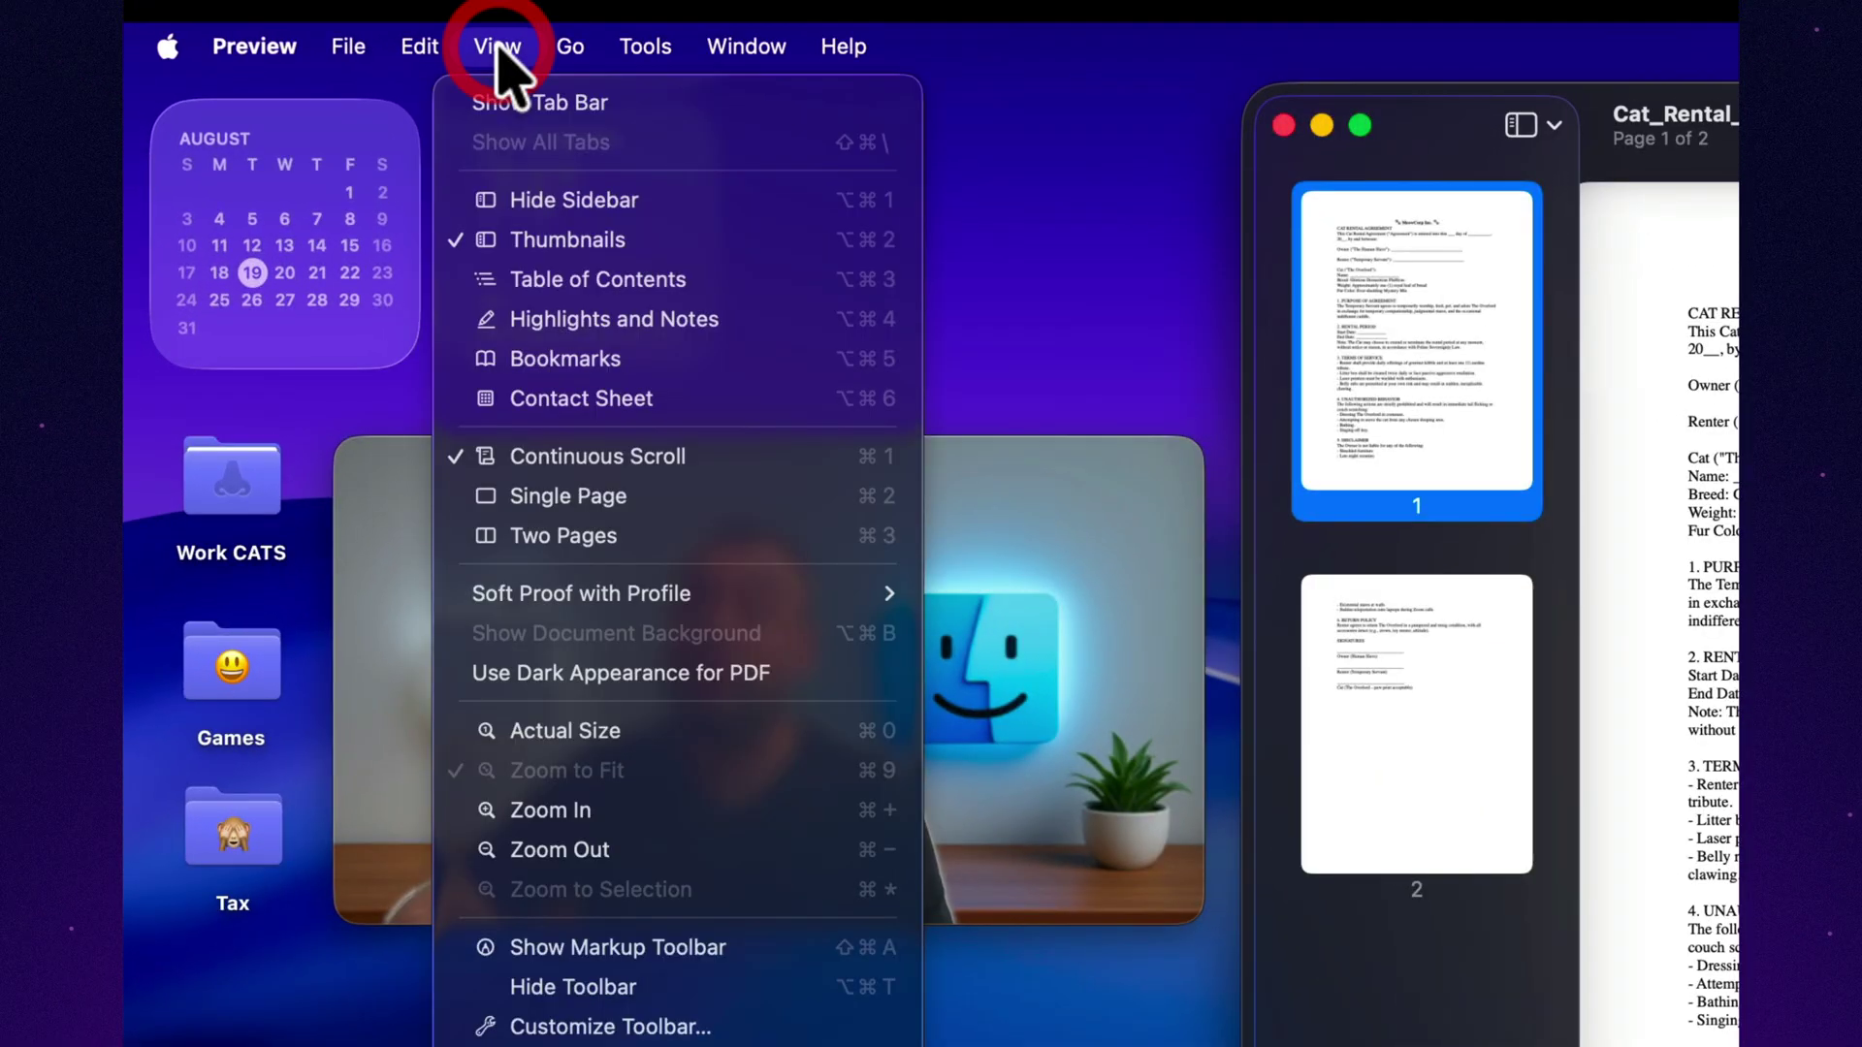
{"action": "left_click", "coordinate": [587, 676]}
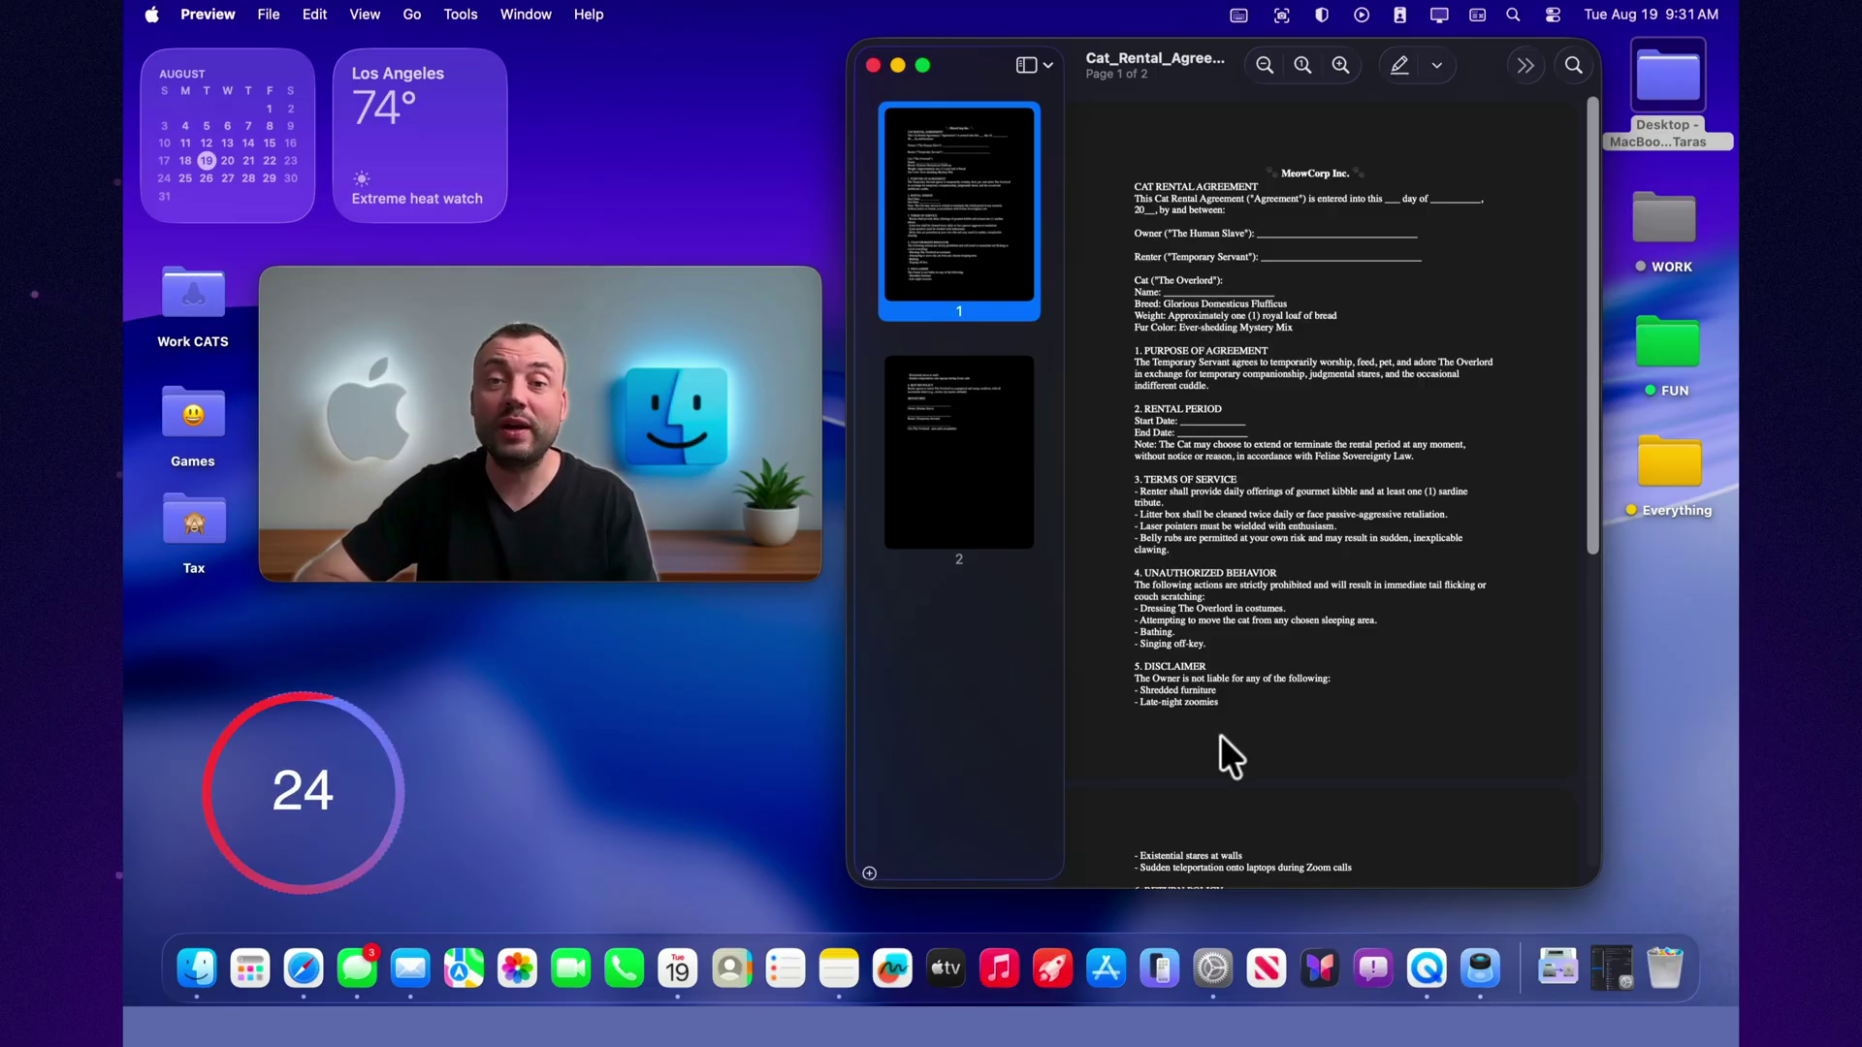
{"action": "left_click", "coordinate": [872, 64]}
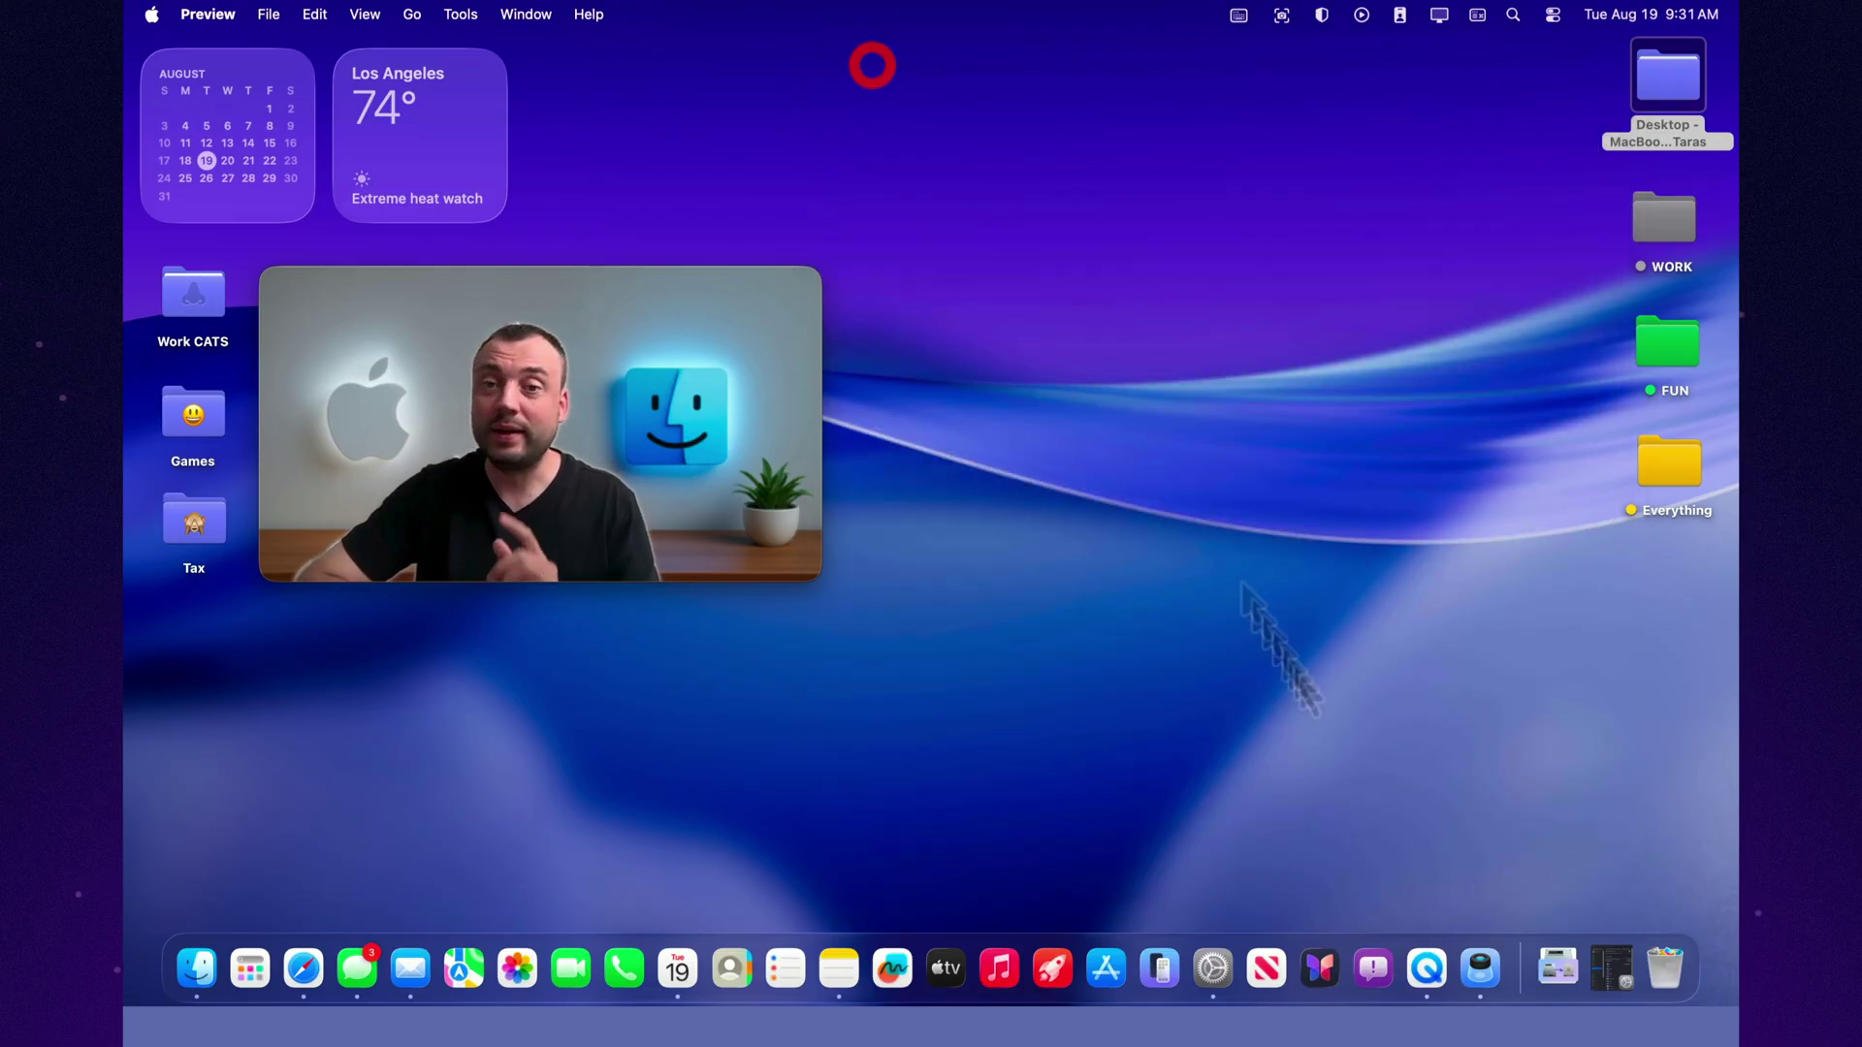
Restore Menu Bar settings, turn Display and Sound off and back on, then go to Displays
{"action": "left_click", "coordinate": [1610, 951]}
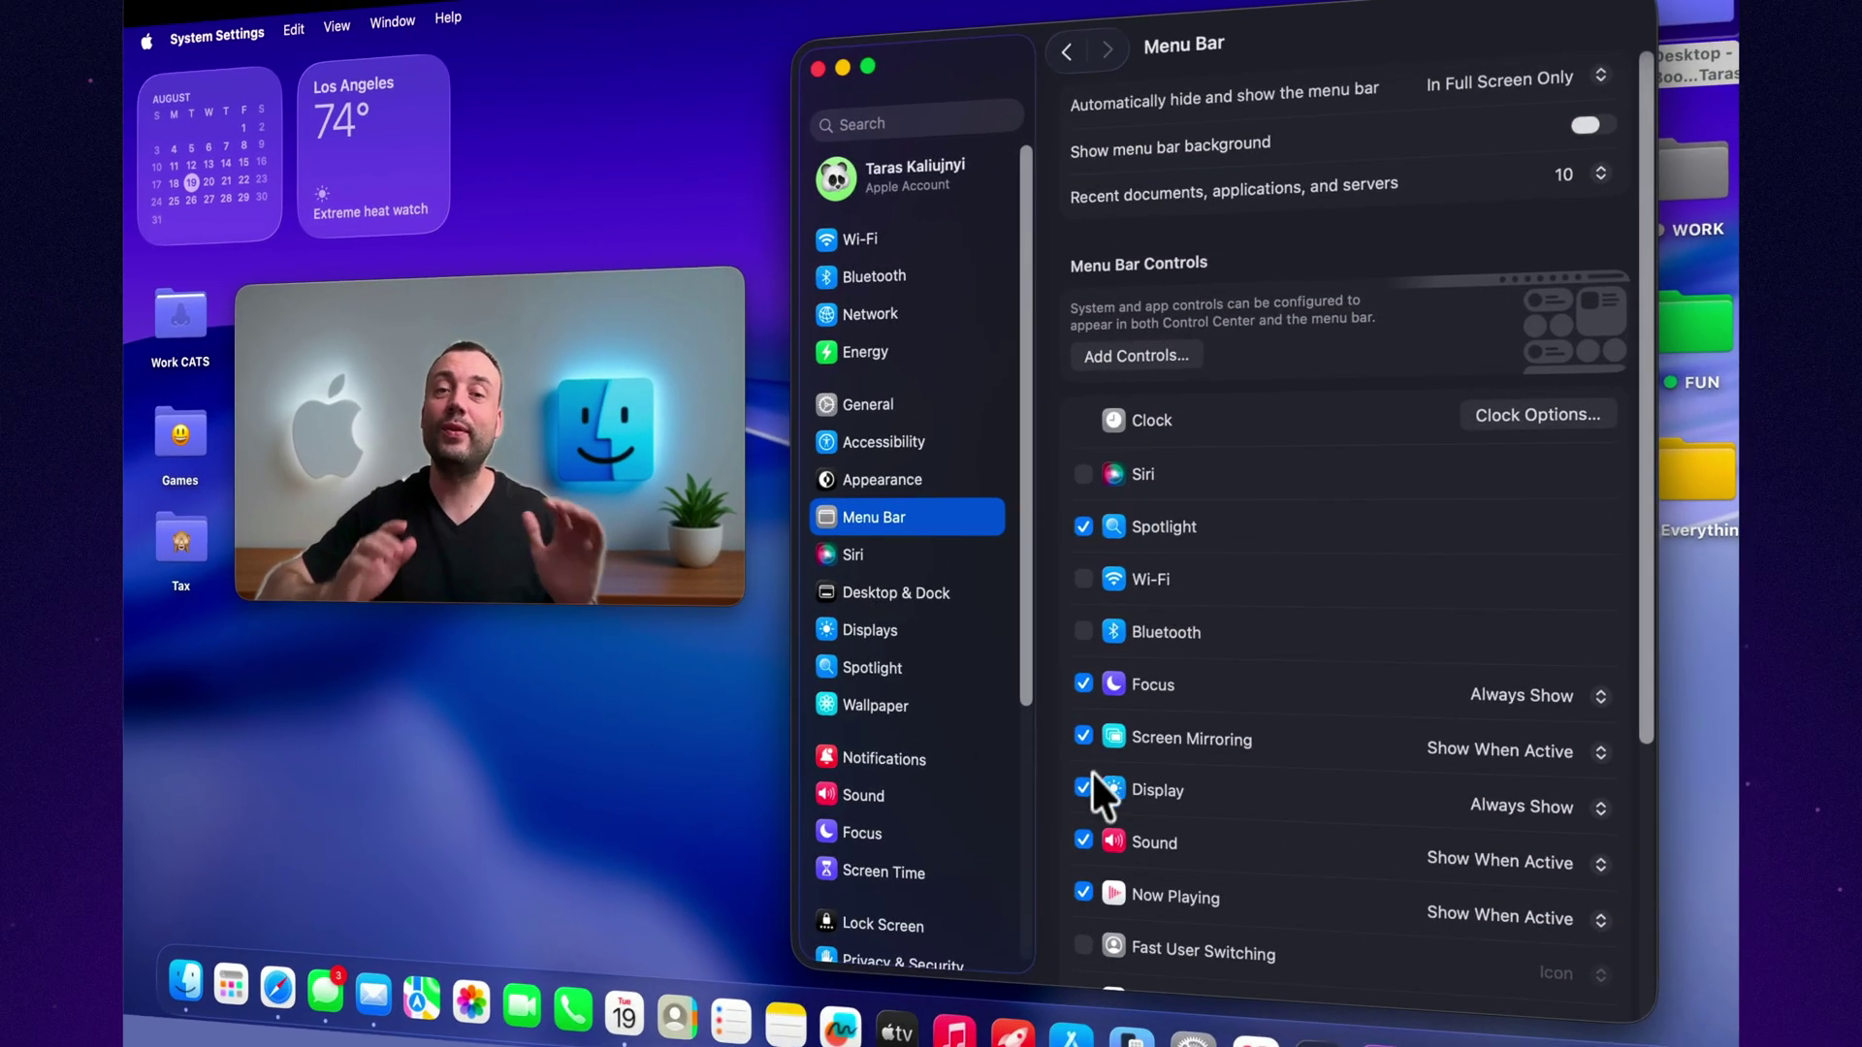
{"action": "left_click", "coordinate": [1085, 787]}
{"action": "left_click", "coordinate": [1085, 788]}
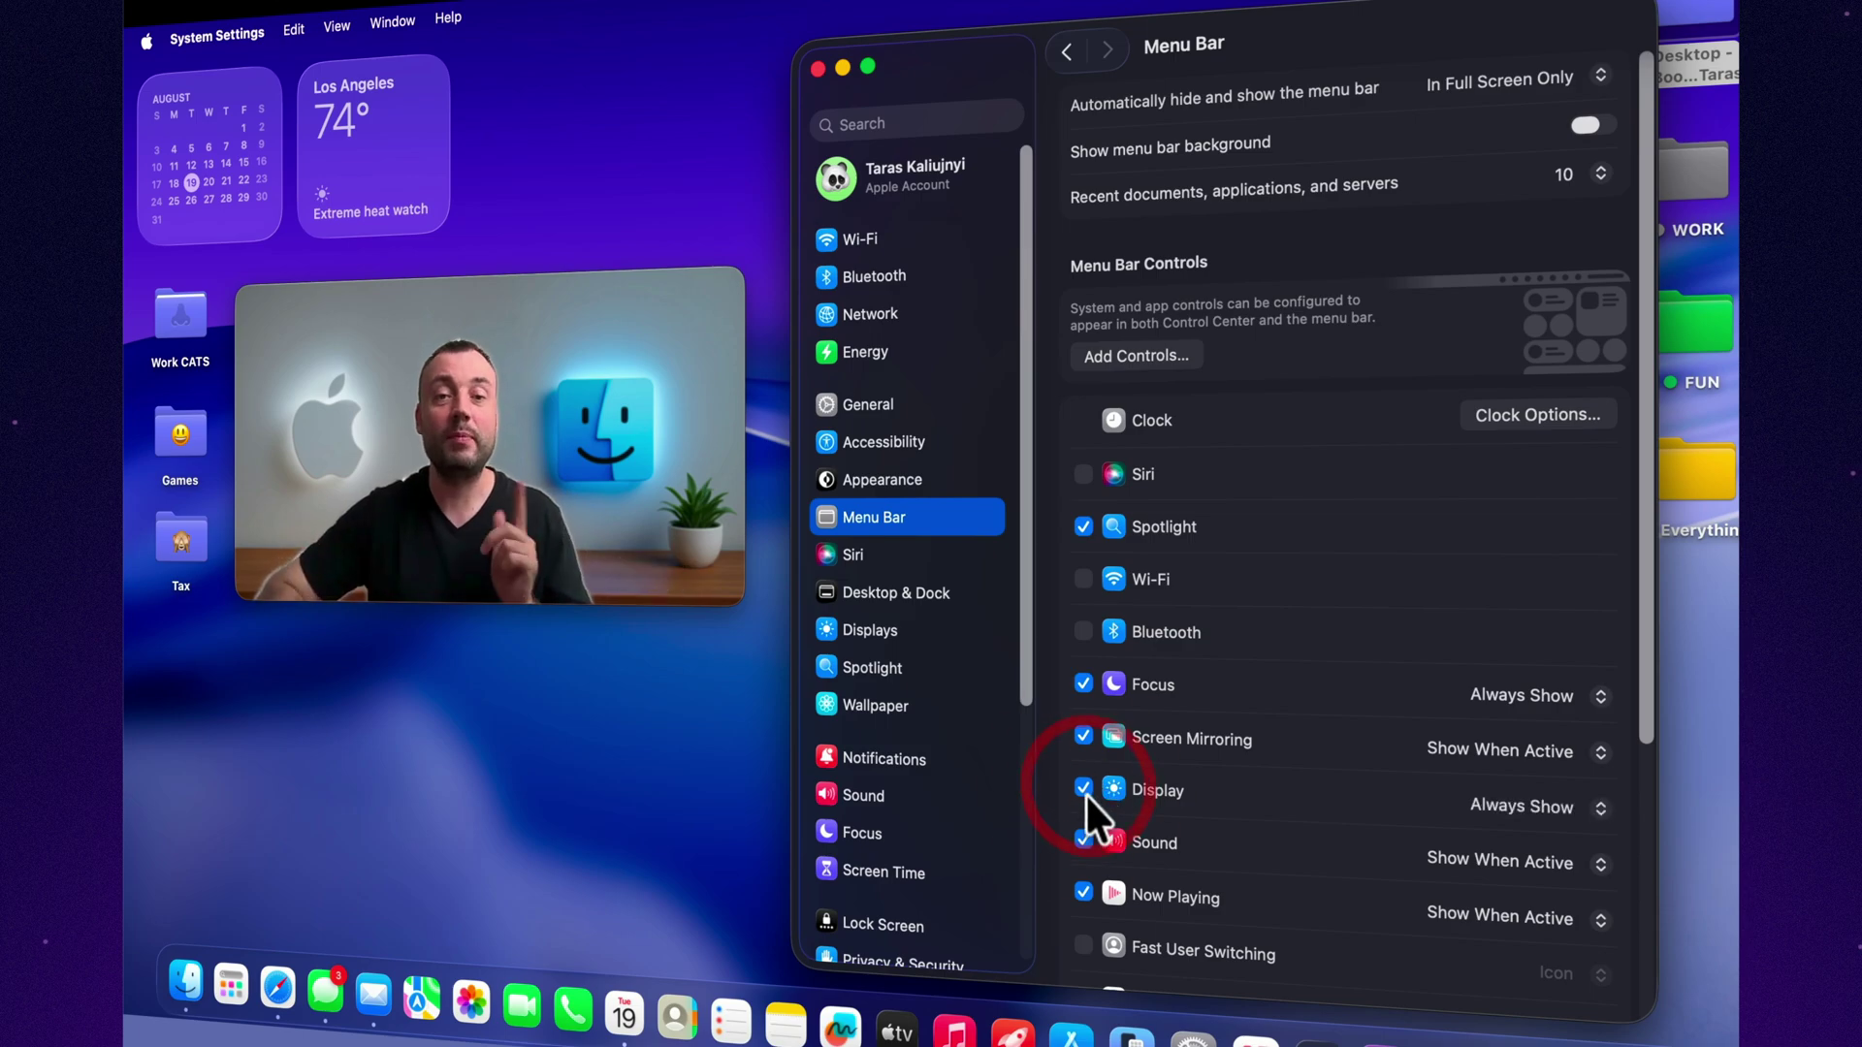
{"action": "left_click", "coordinate": [1083, 838]}
{"action": "left_click", "coordinate": [1083, 838]}
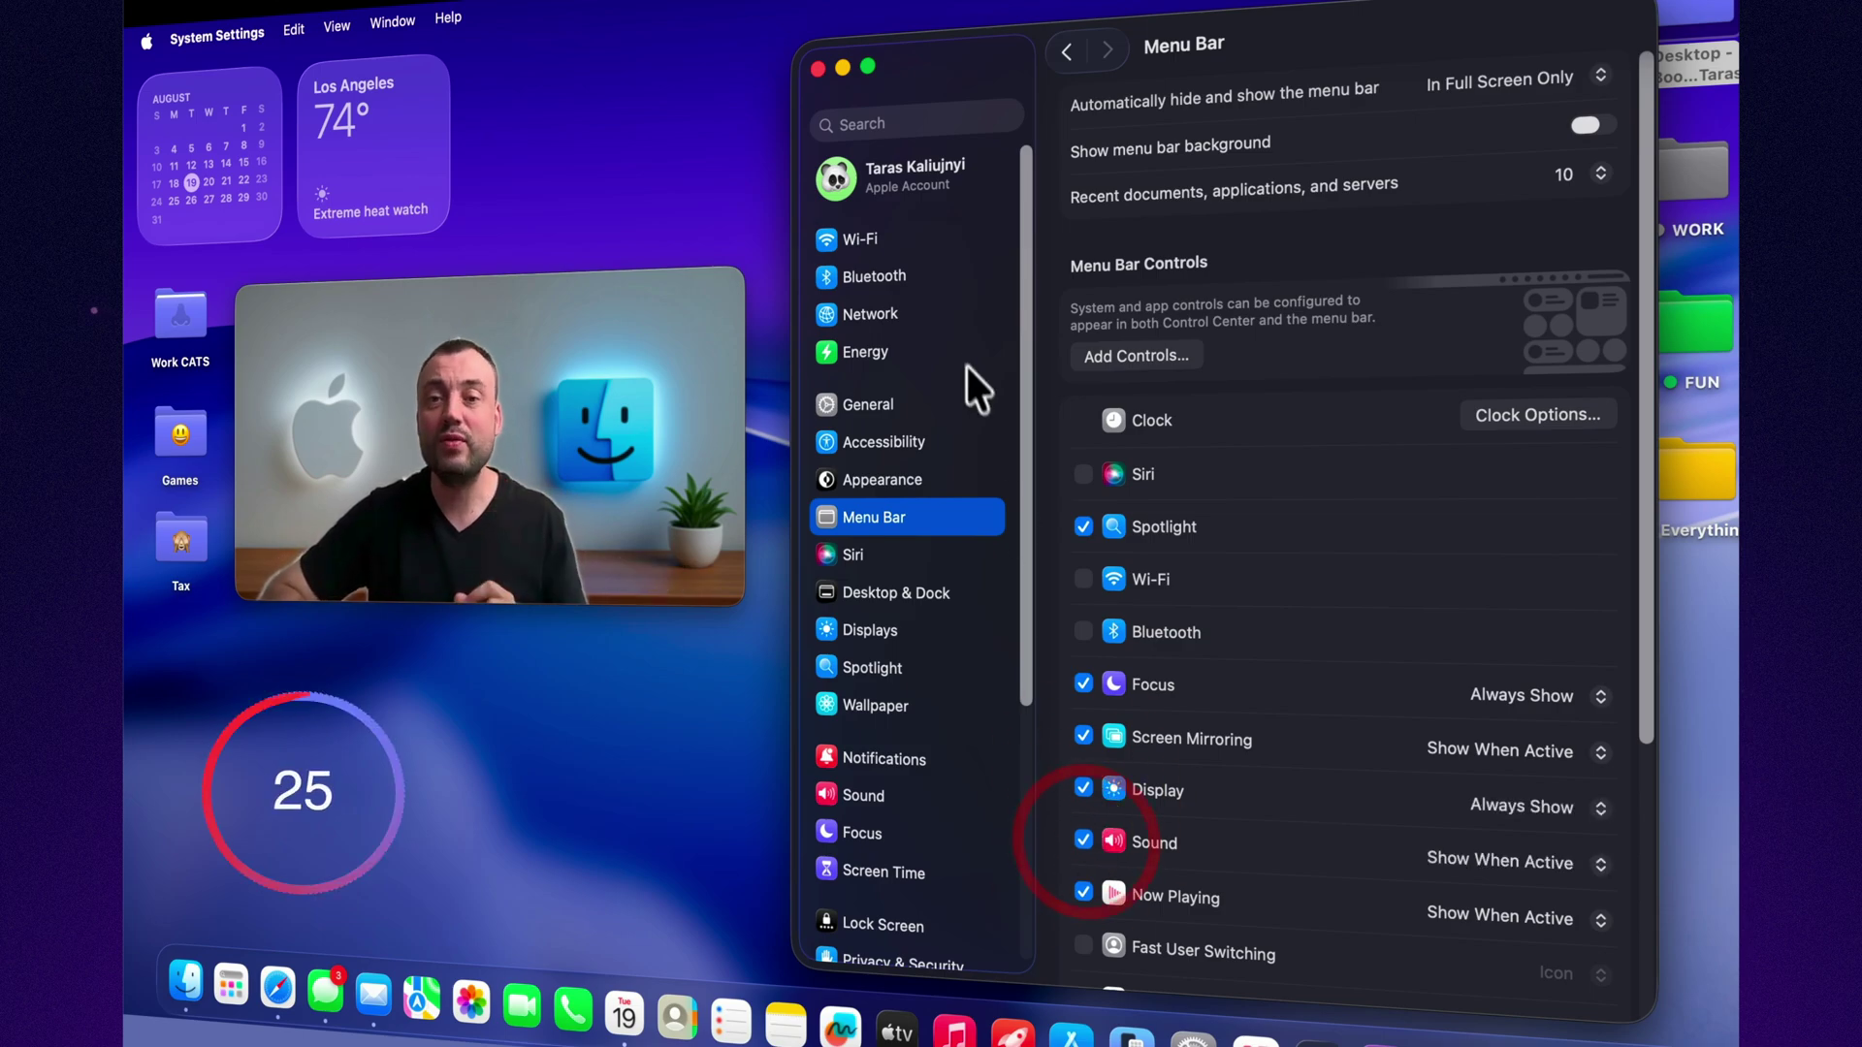
{"action": "left_click", "coordinate": [882, 633]}
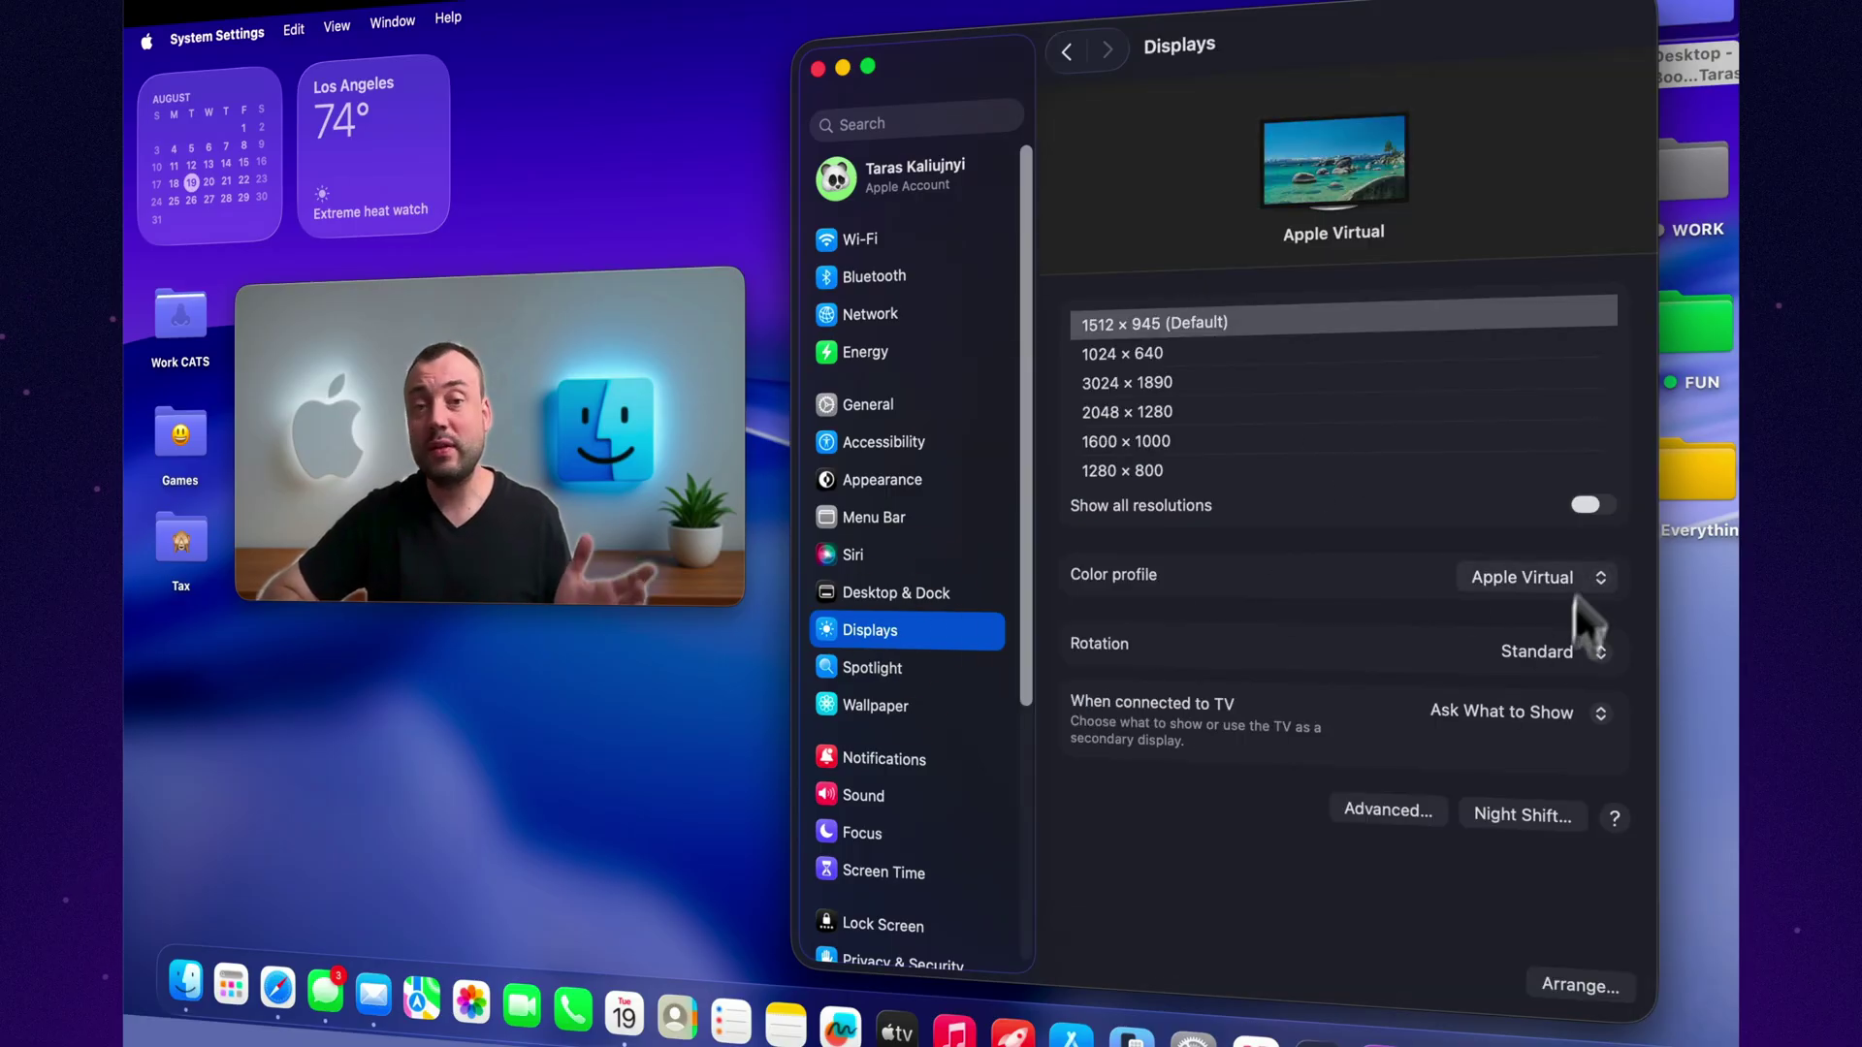
{"action": "left_click", "coordinate": [1421, 807]}
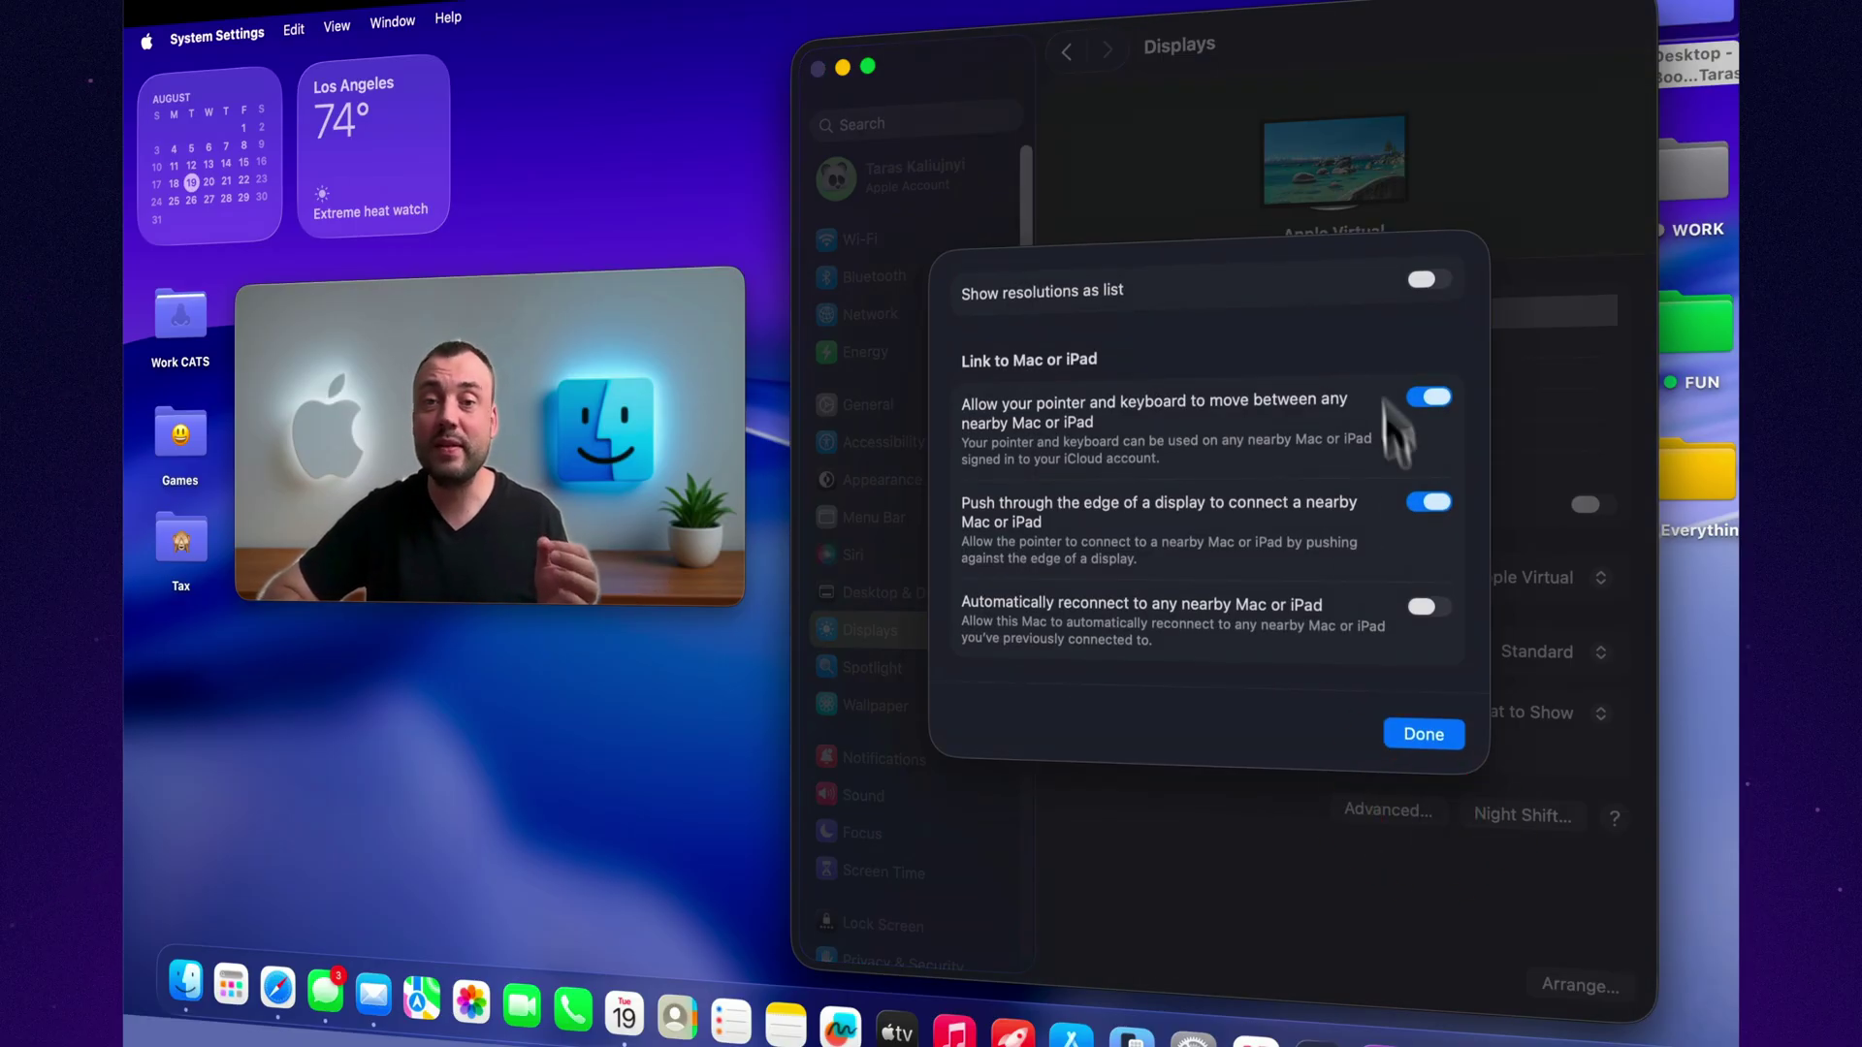
{"action": "left_click", "coordinate": [1423, 734]}
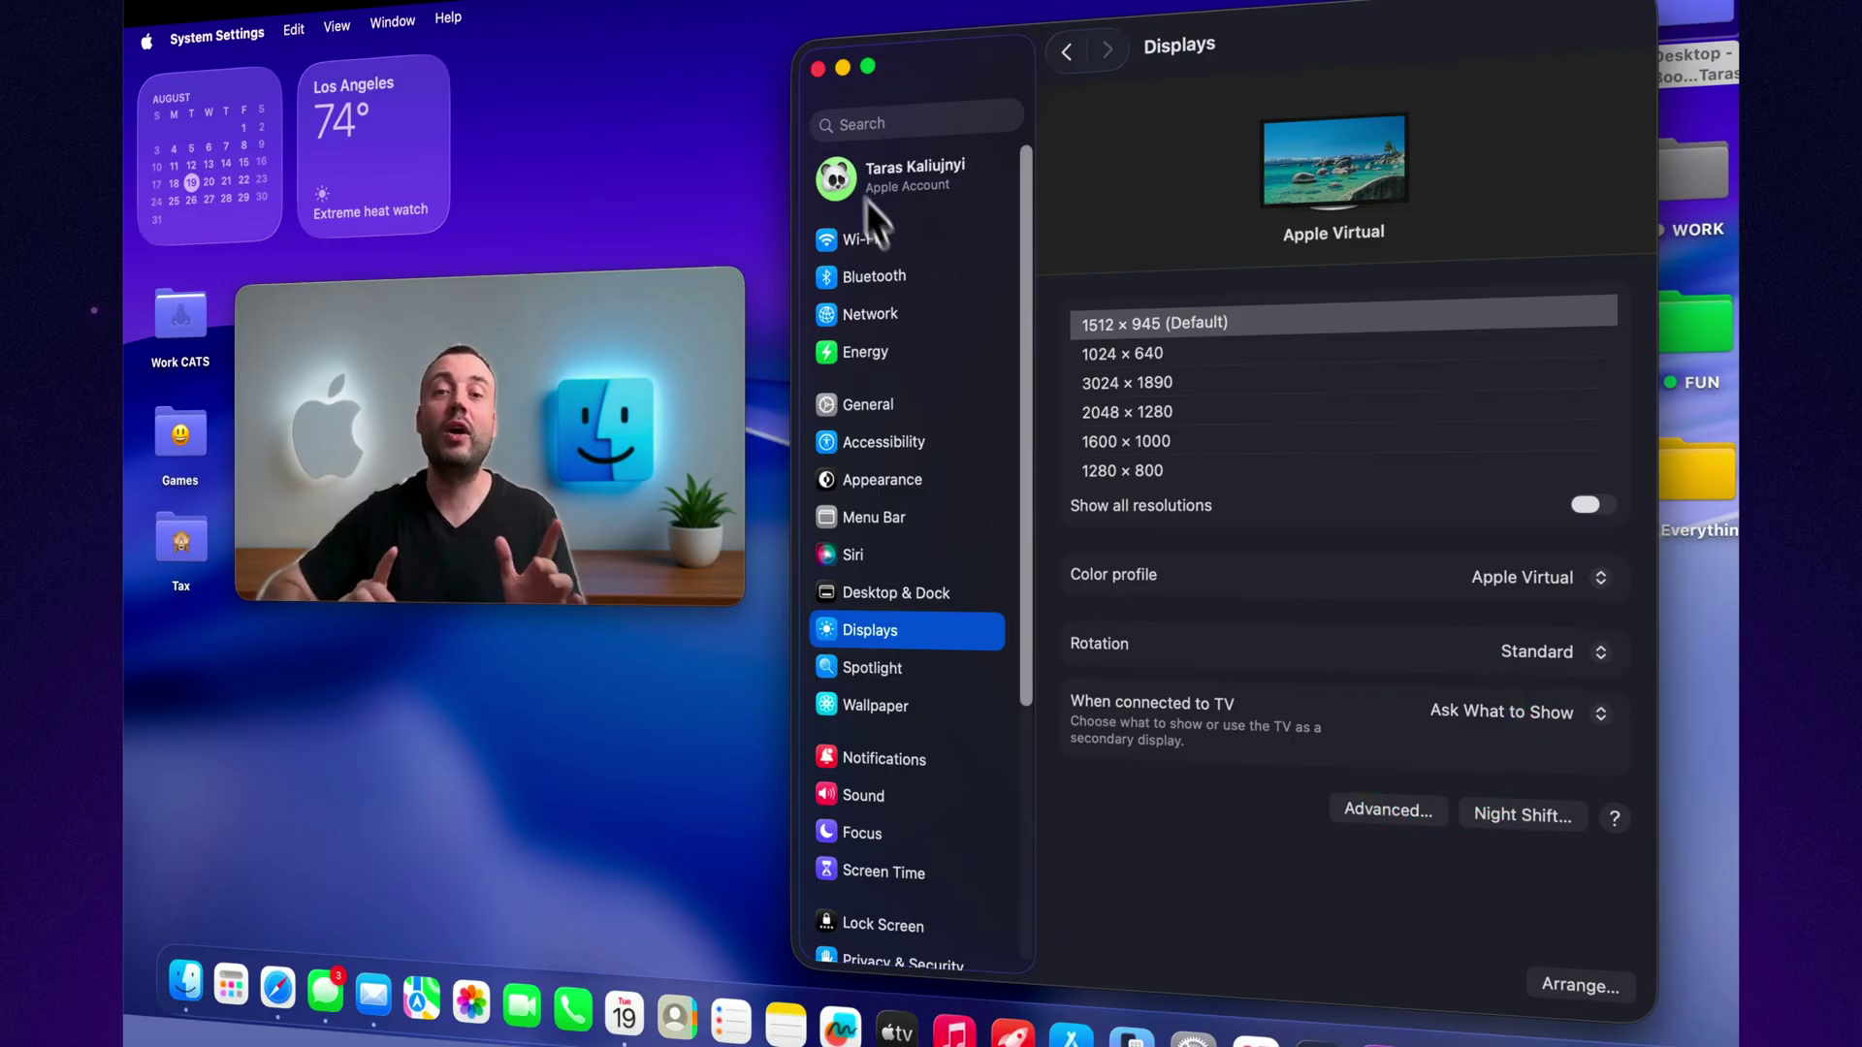
Close System Settings, open Notification Center, expand the Messages stack, and show a notification's options
{"action": "left_click", "coordinate": [818, 66]}
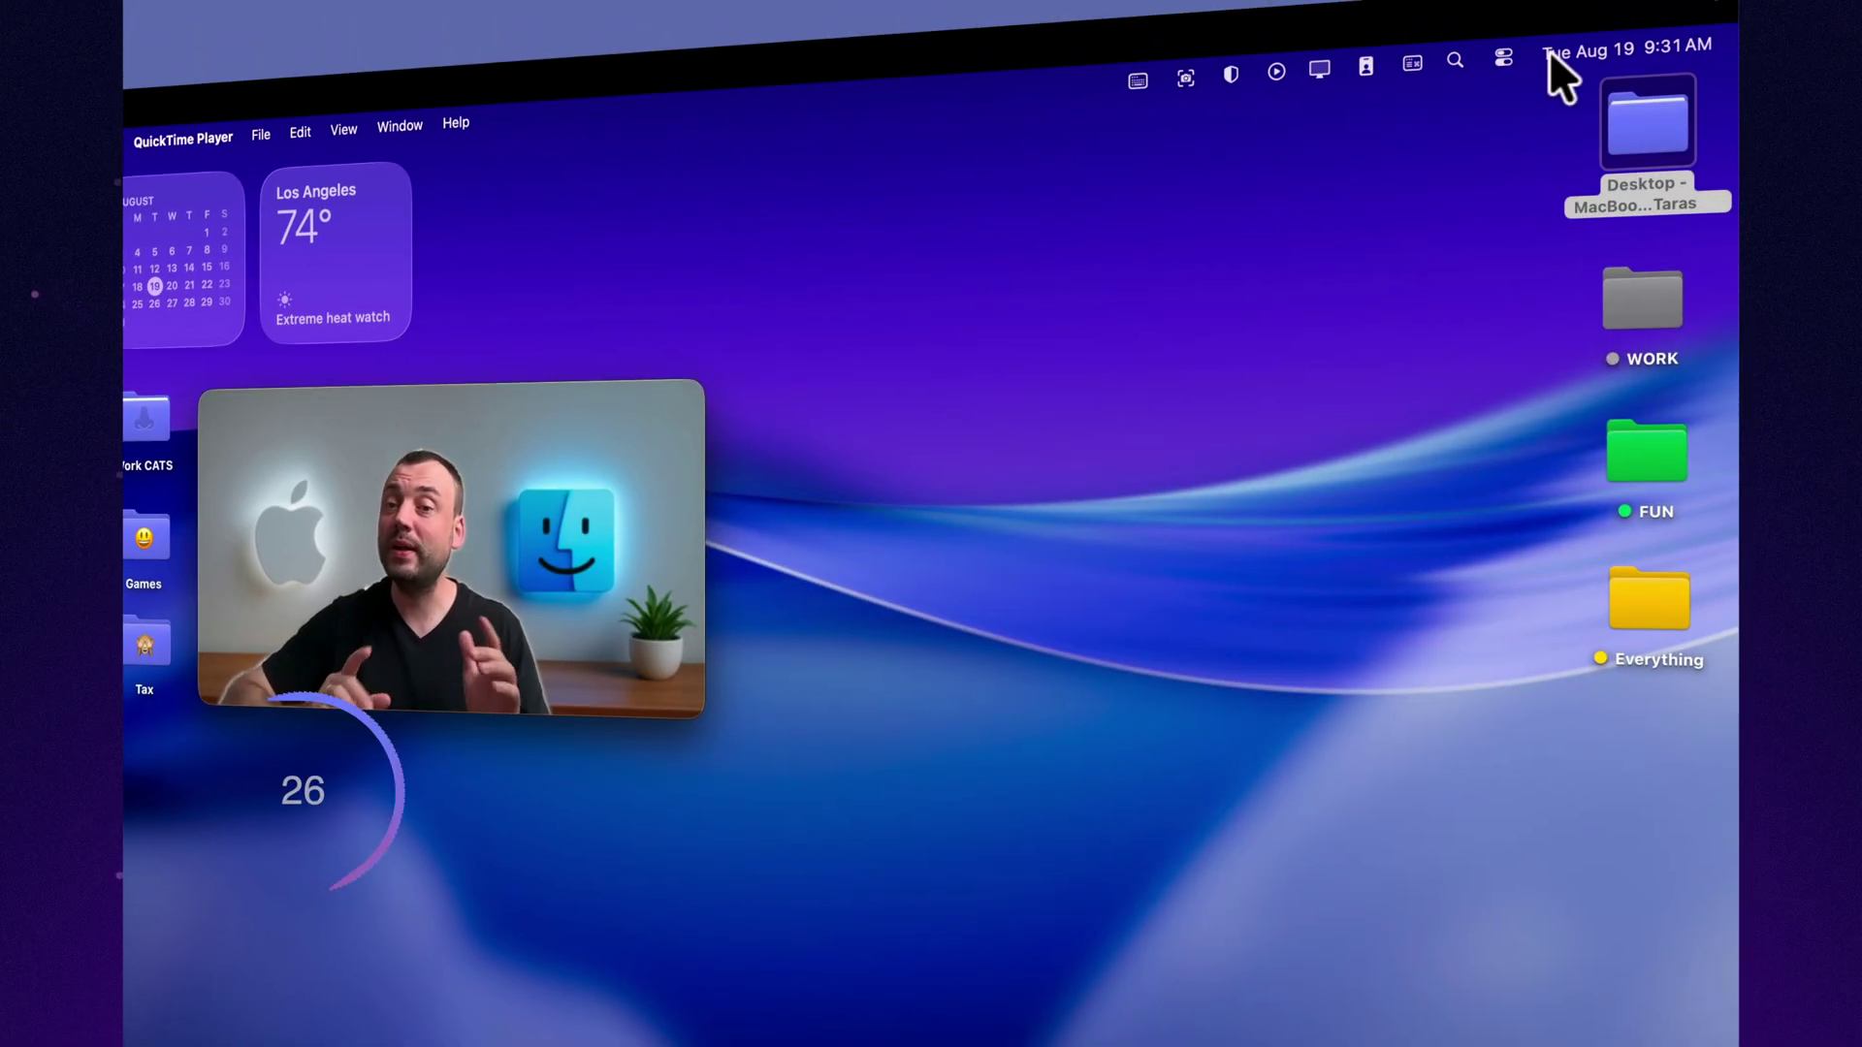
{"action": "left_click", "coordinate": [1588, 49]}
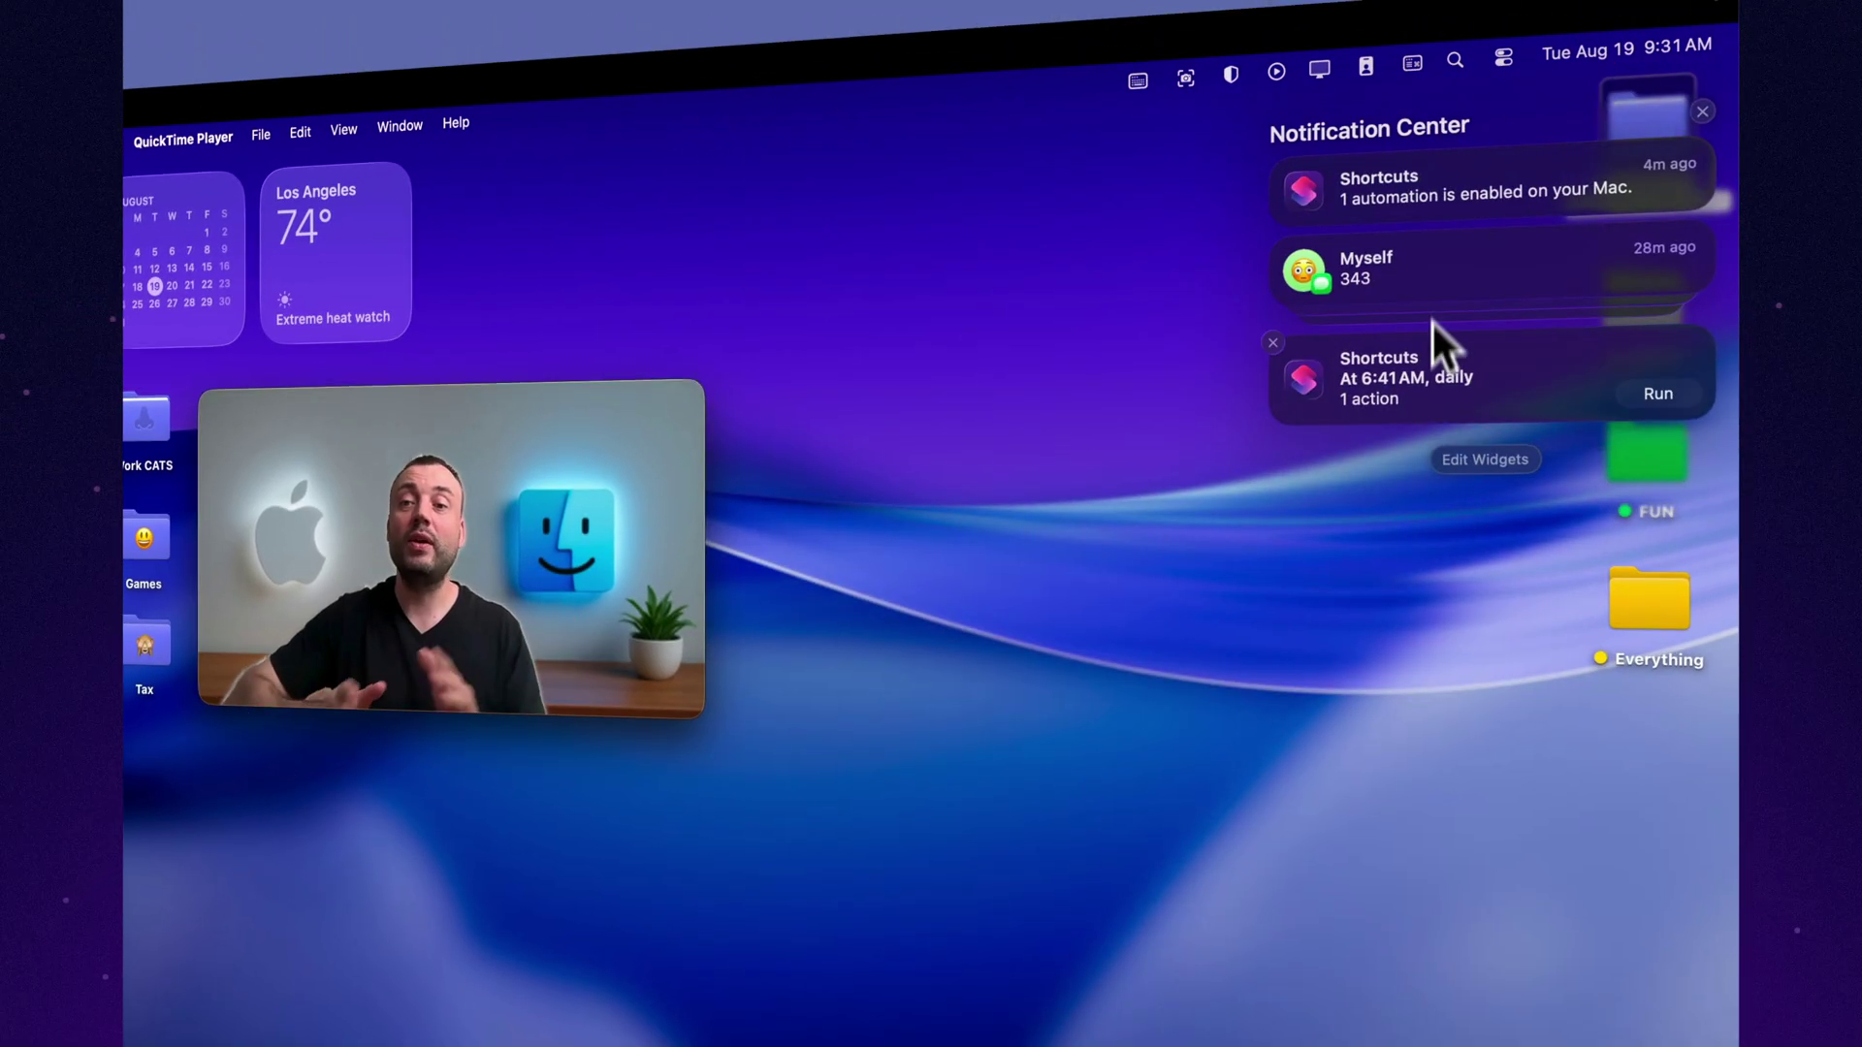
{"action": "left_click", "coordinate": [1546, 269]}
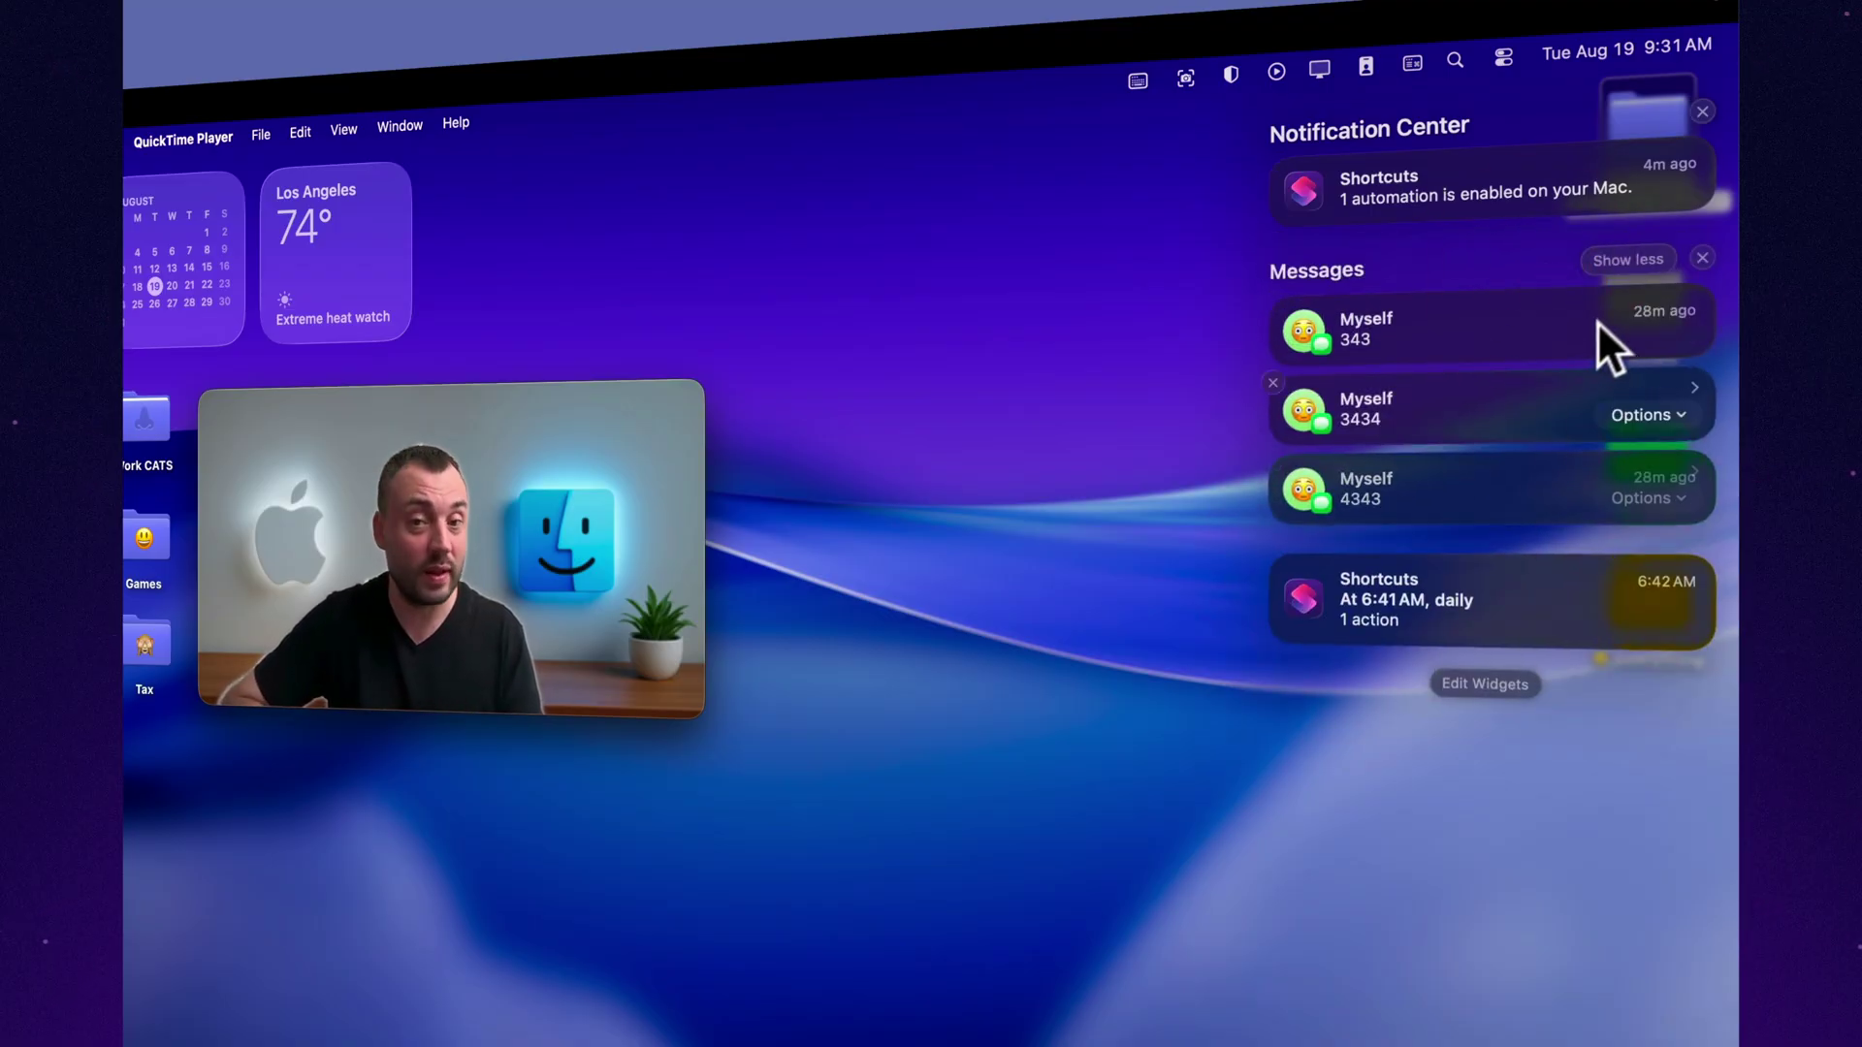
{"action": "left_click", "coordinate": [1690, 327]}
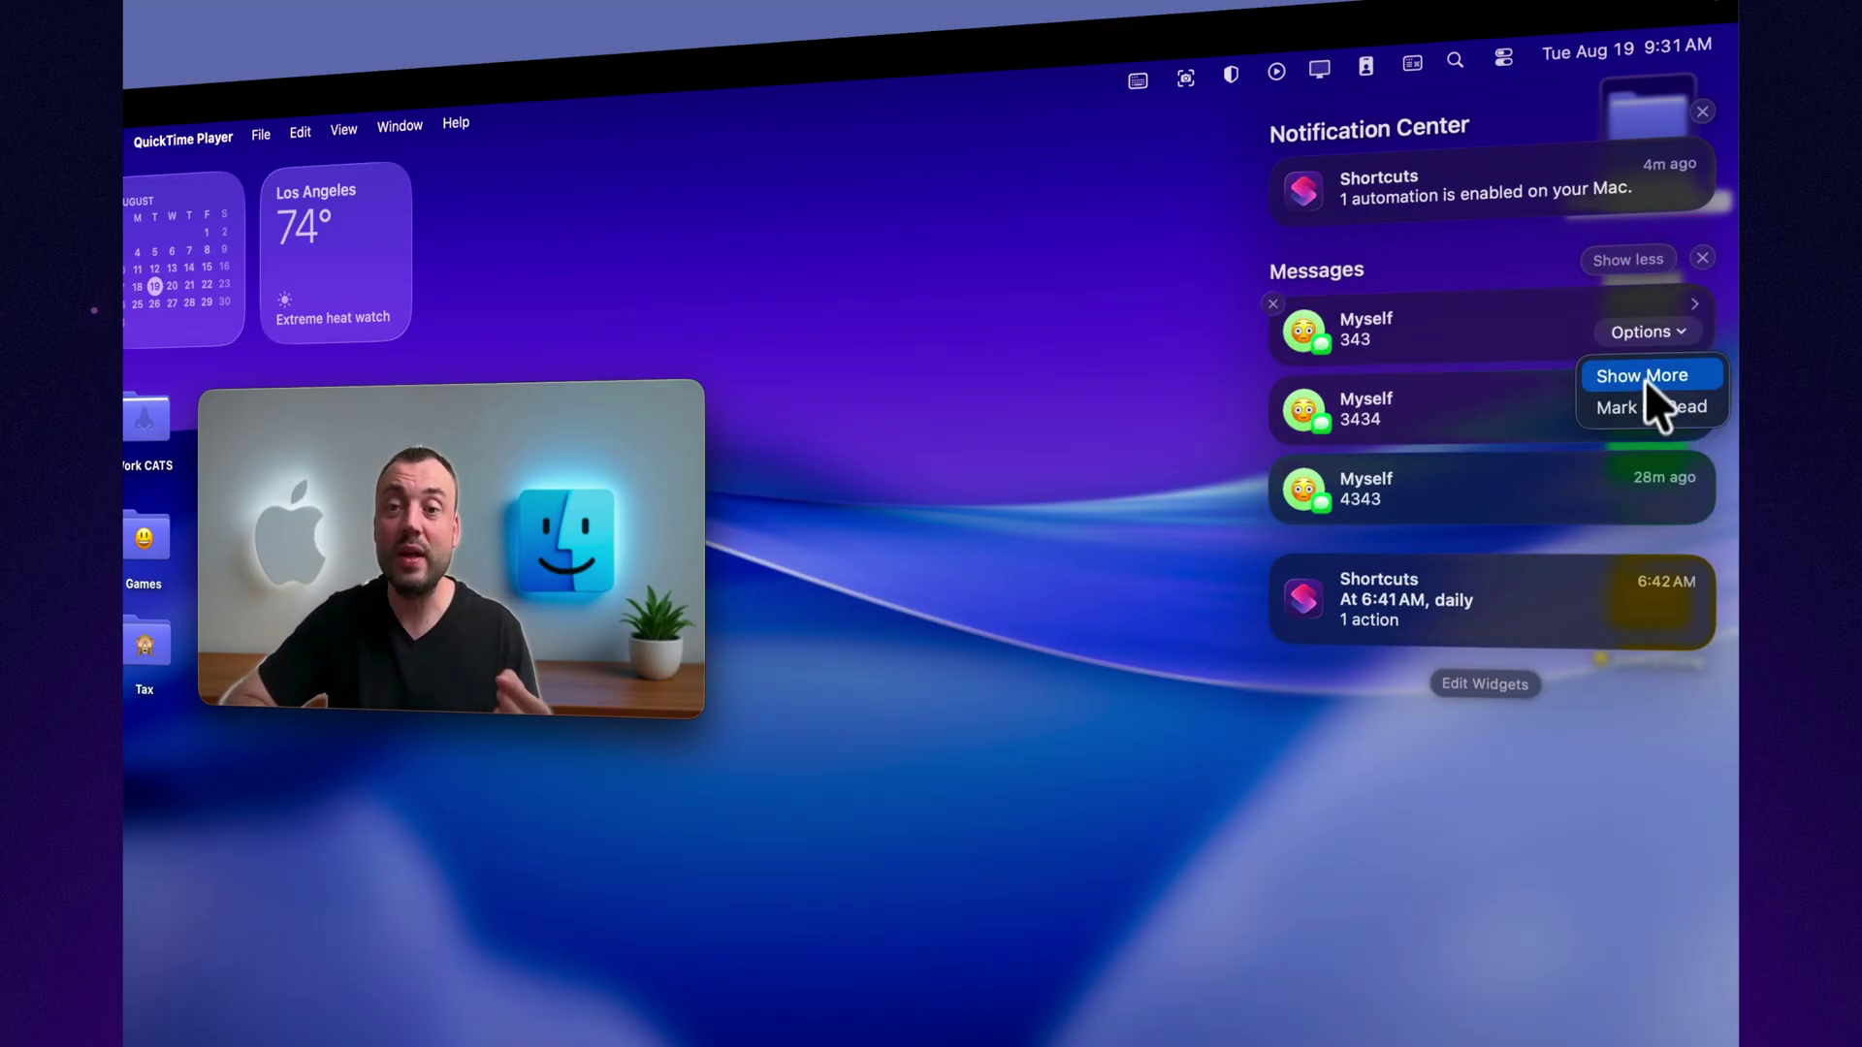